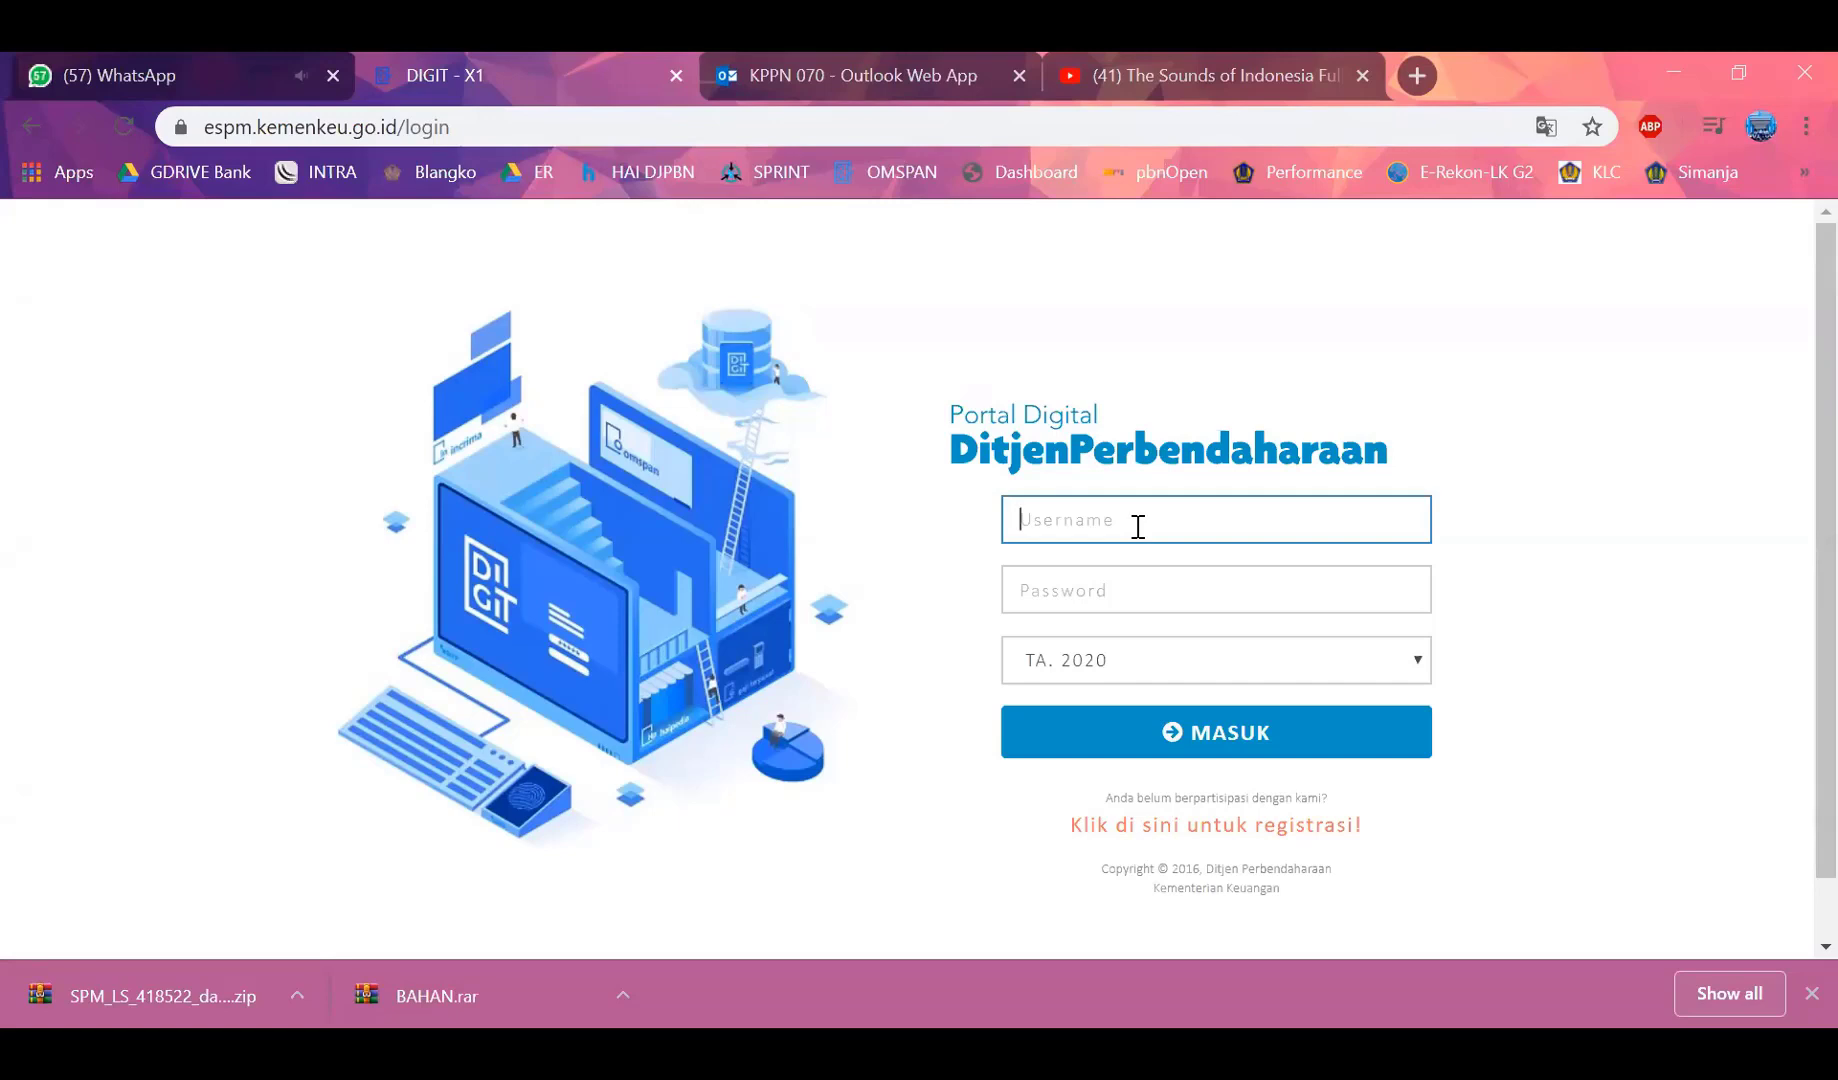
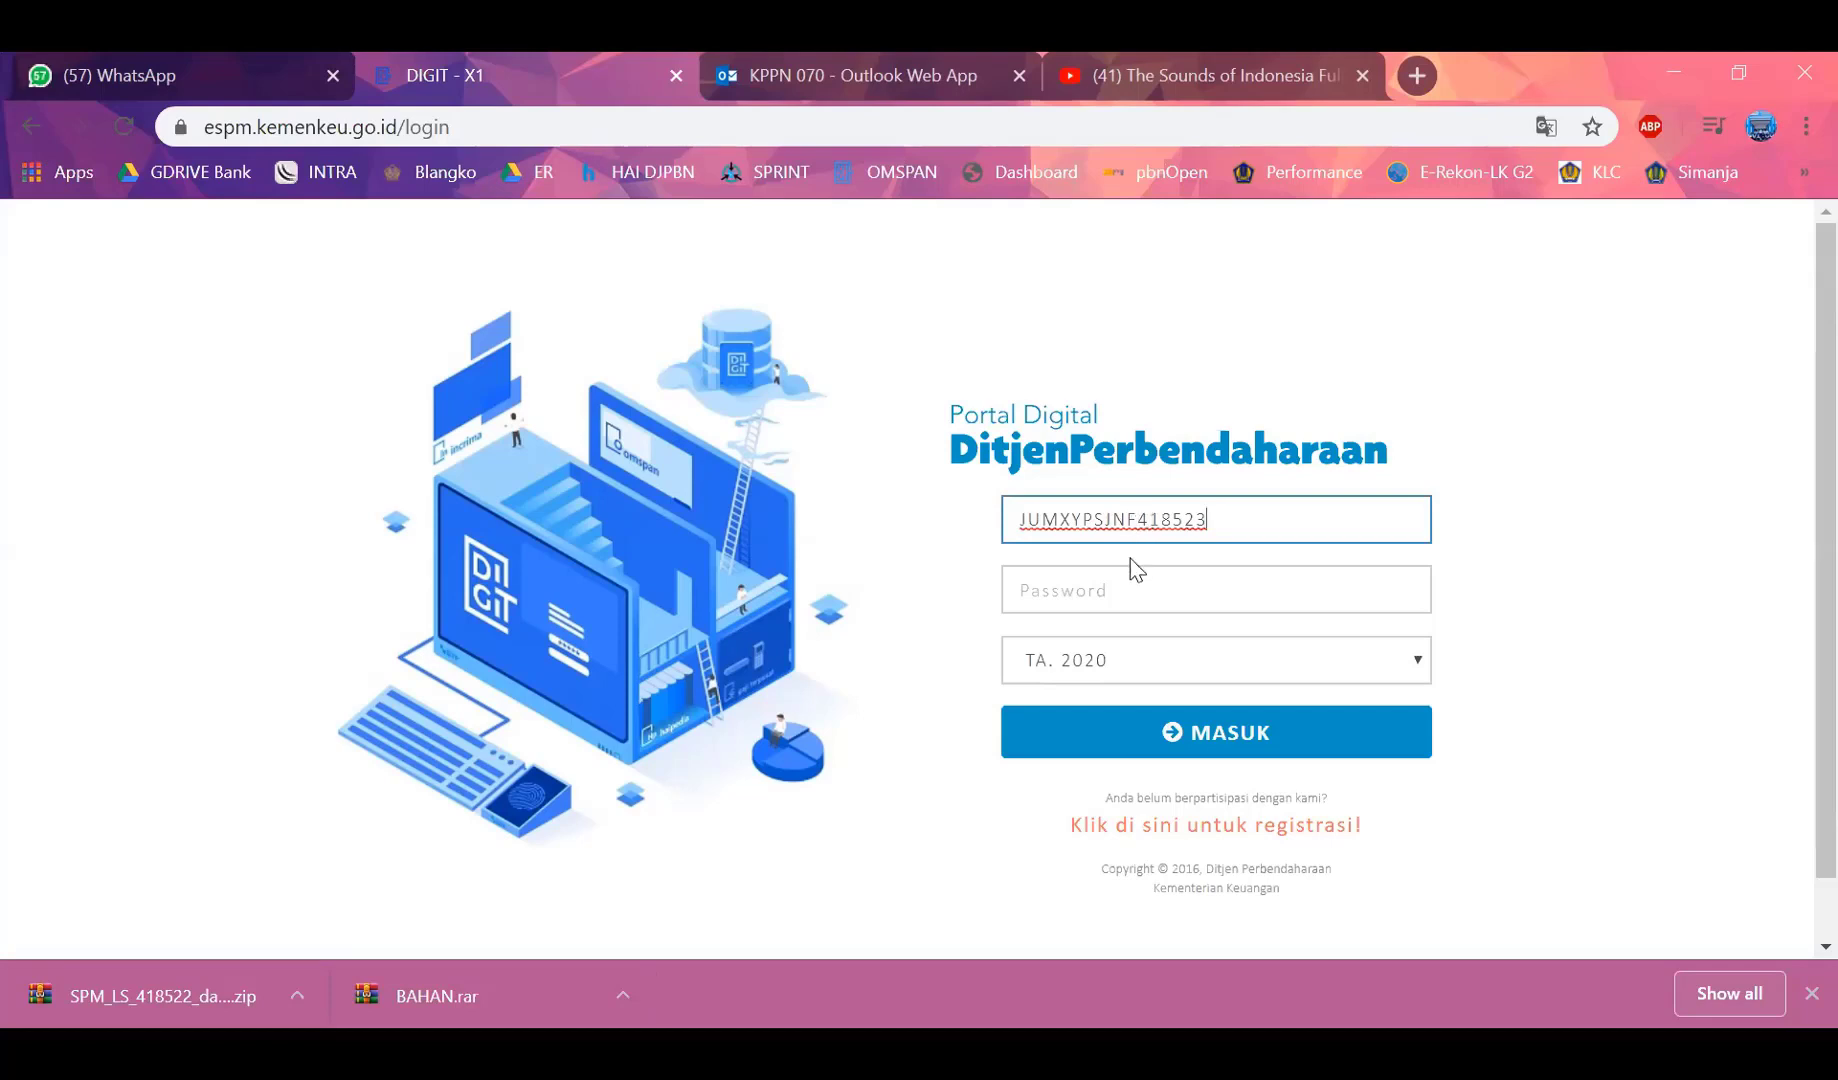
Log in to e-SPM DJPb as the satker operator for TA 2020 with the default password
left_click(1124, 589)
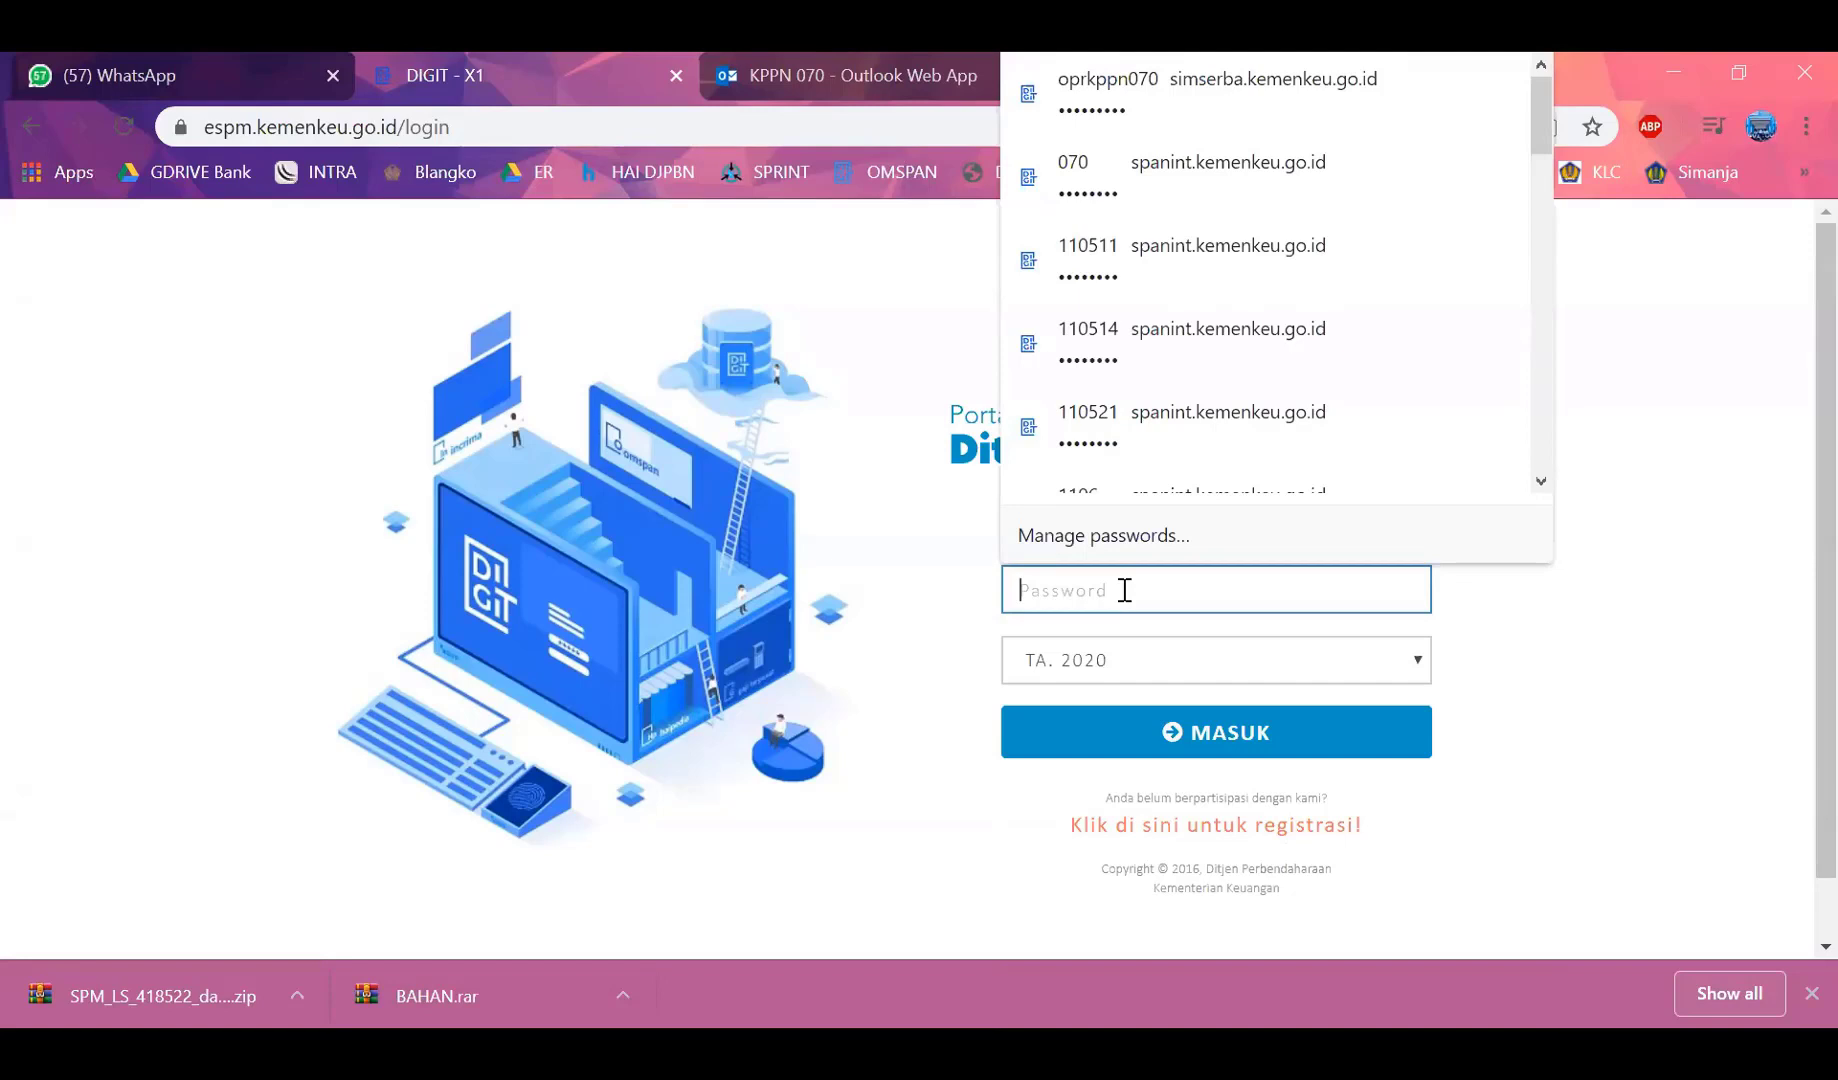
type("*")
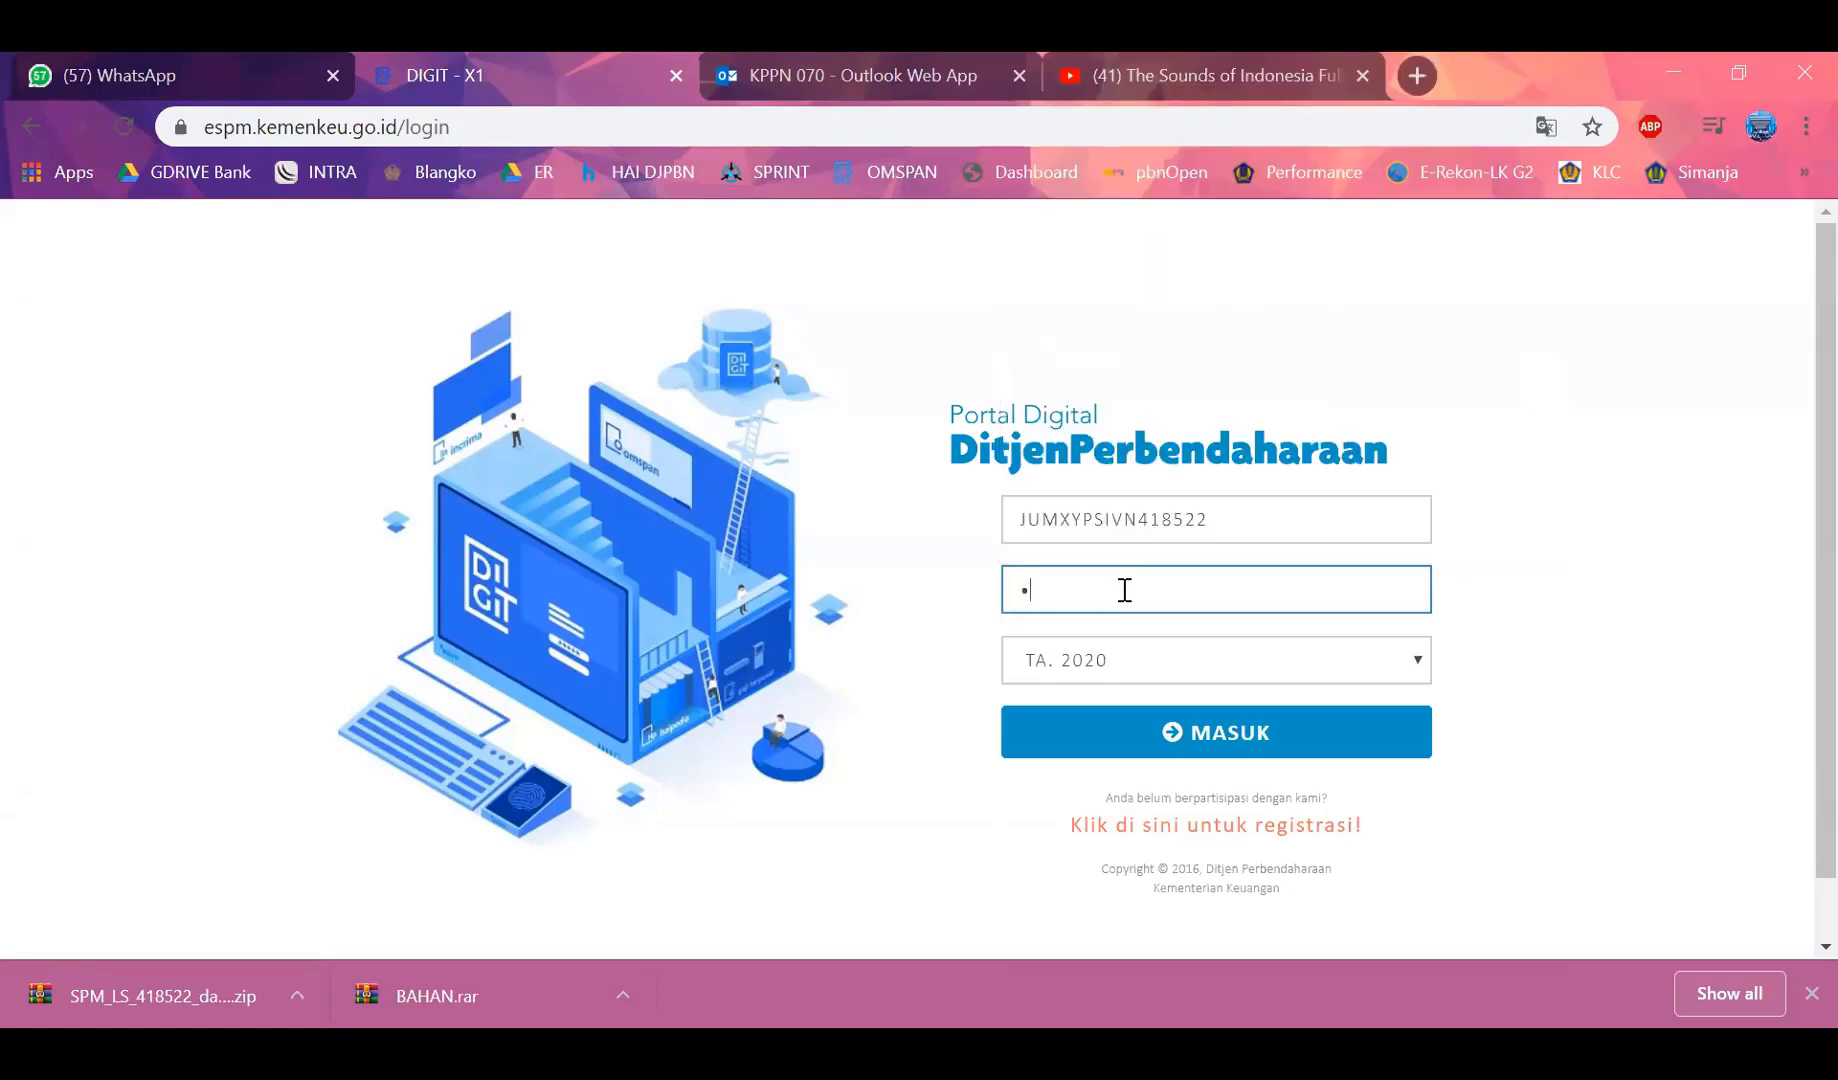
type("********")
key("Return")
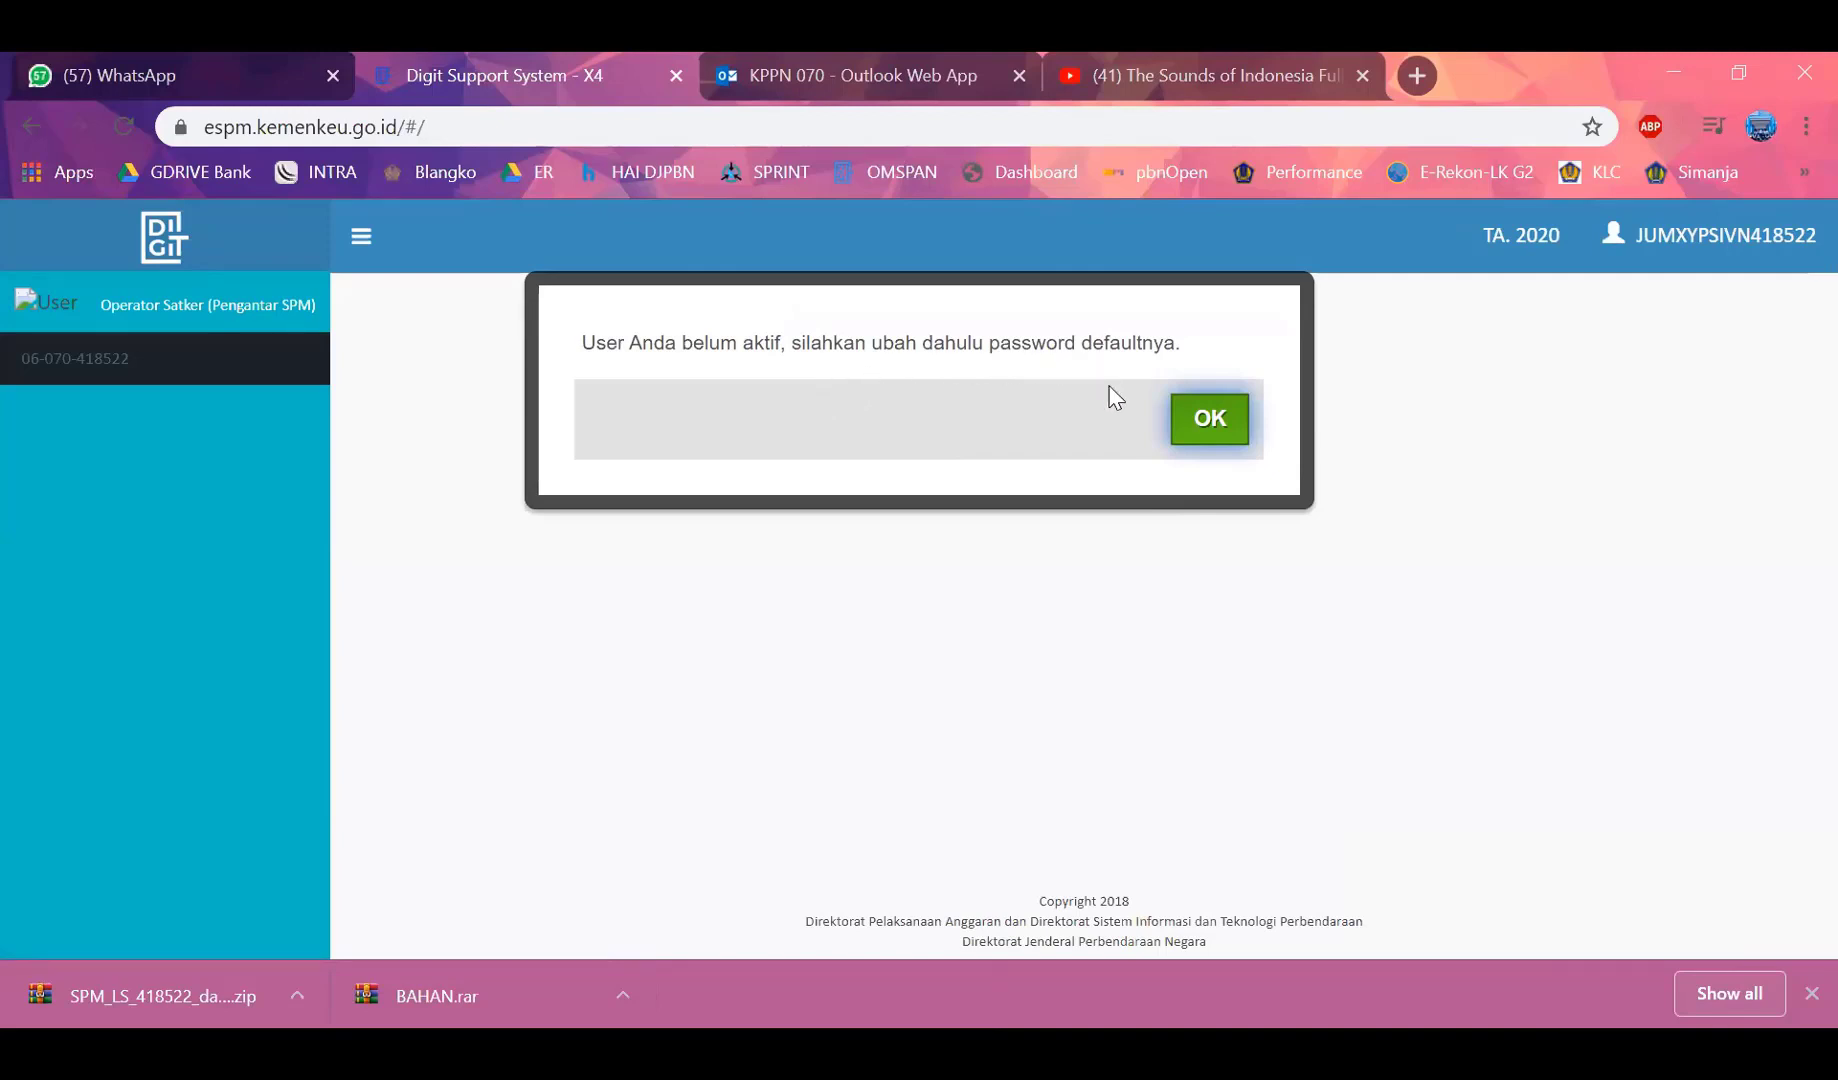
Dismiss the inactive-account notice and open the user's Profile page
left_click(1208, 433)
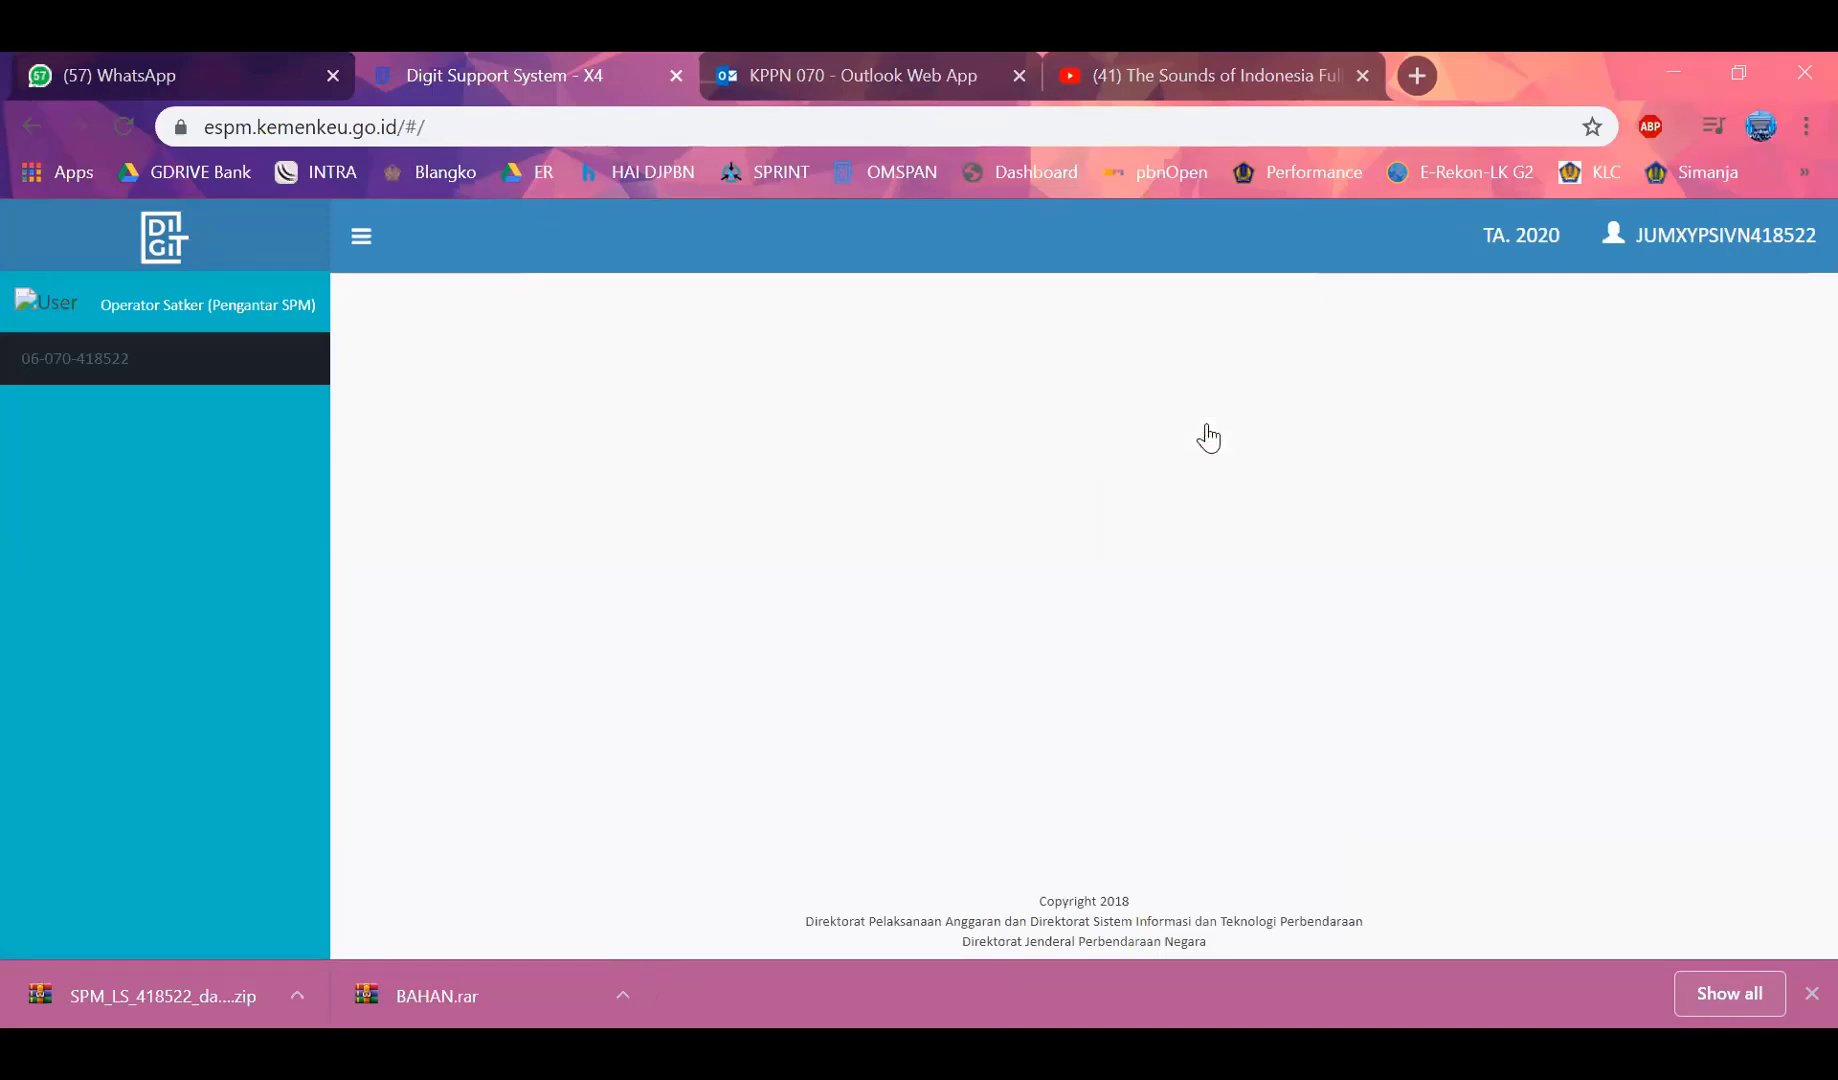
left_click(1685, 255)
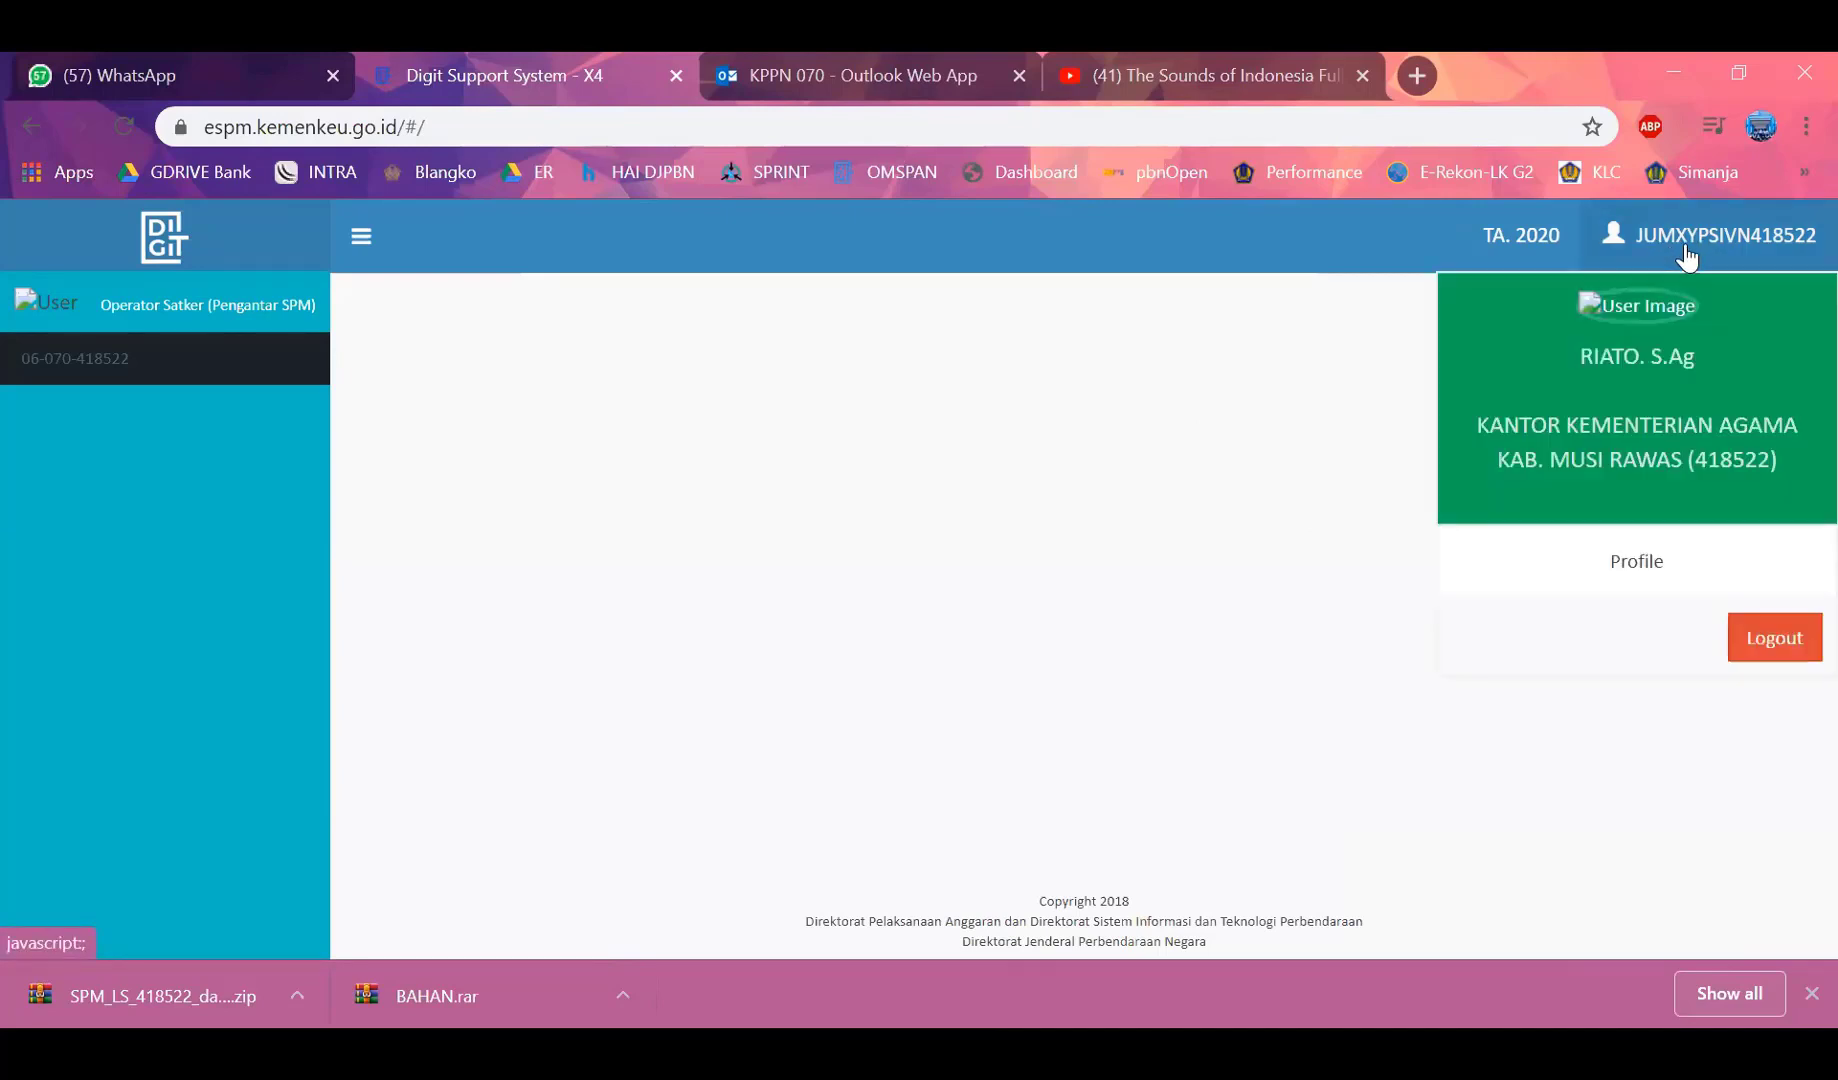
left_click(1637, 565)
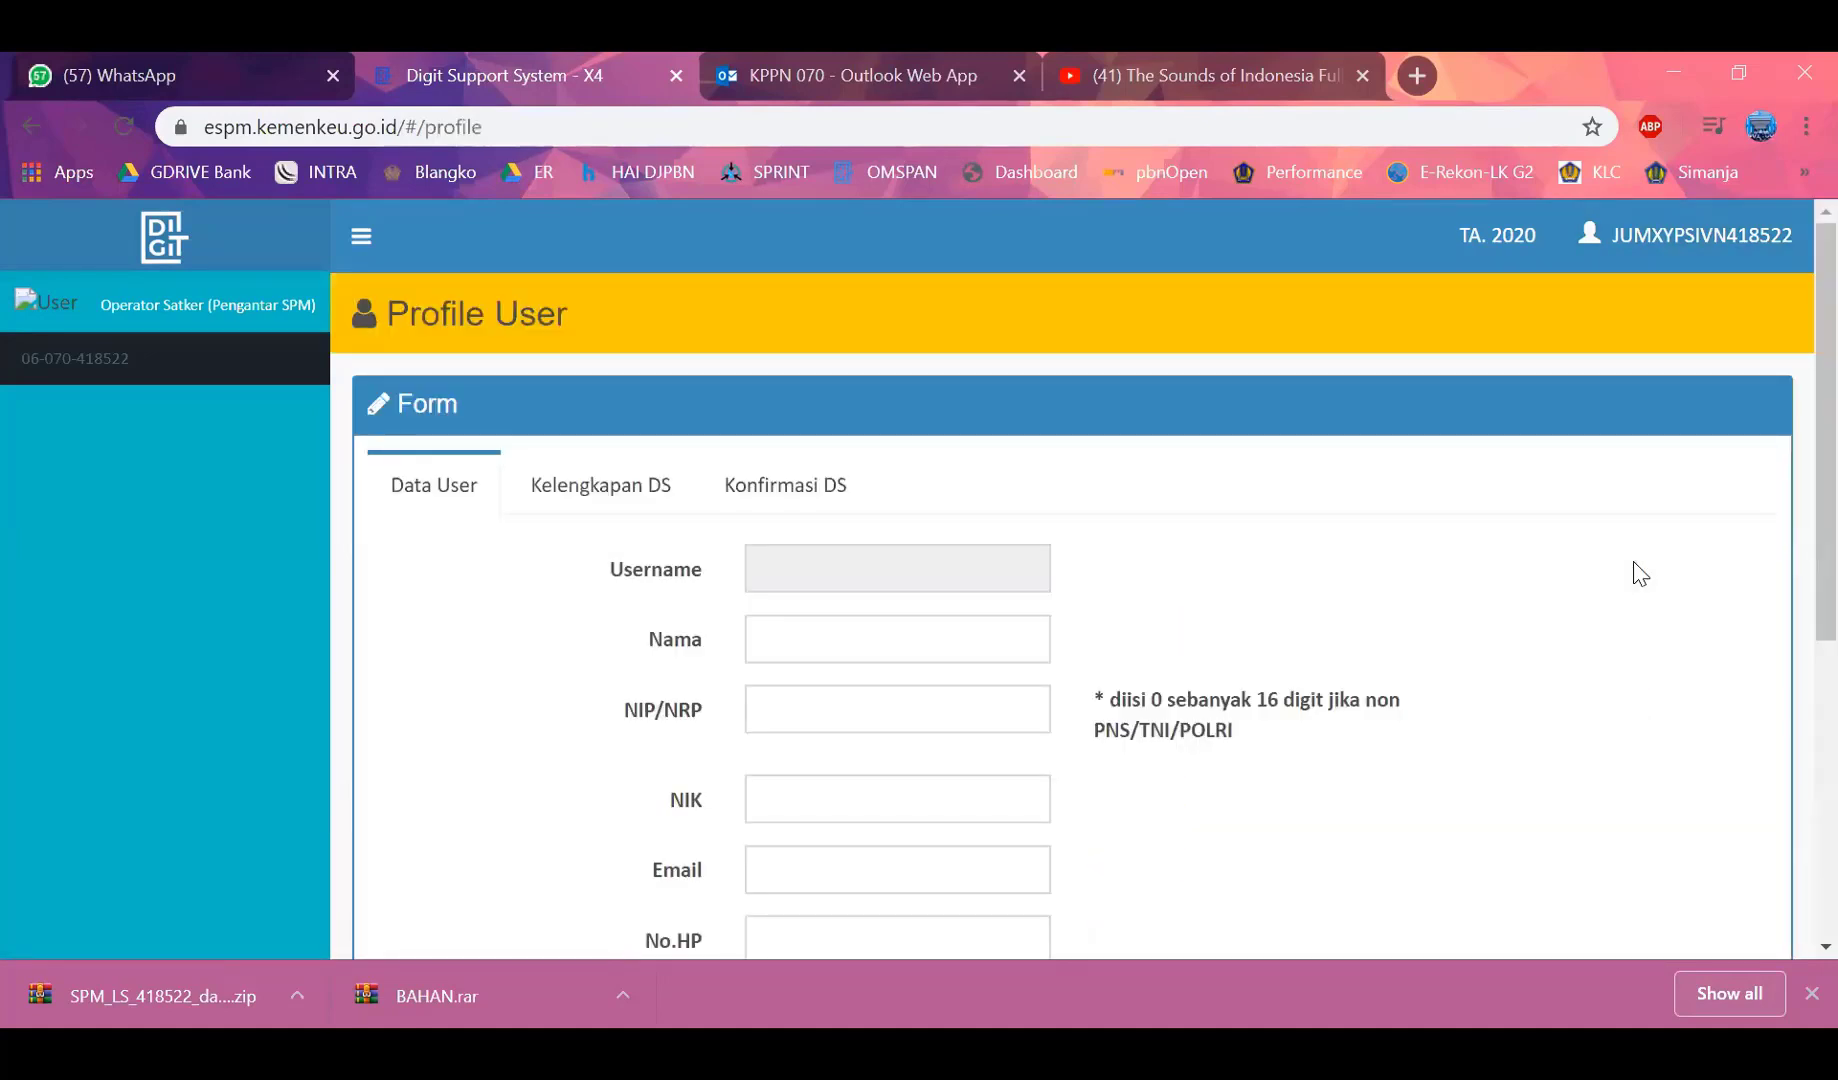
scroll(1186, 560, "down", 2)
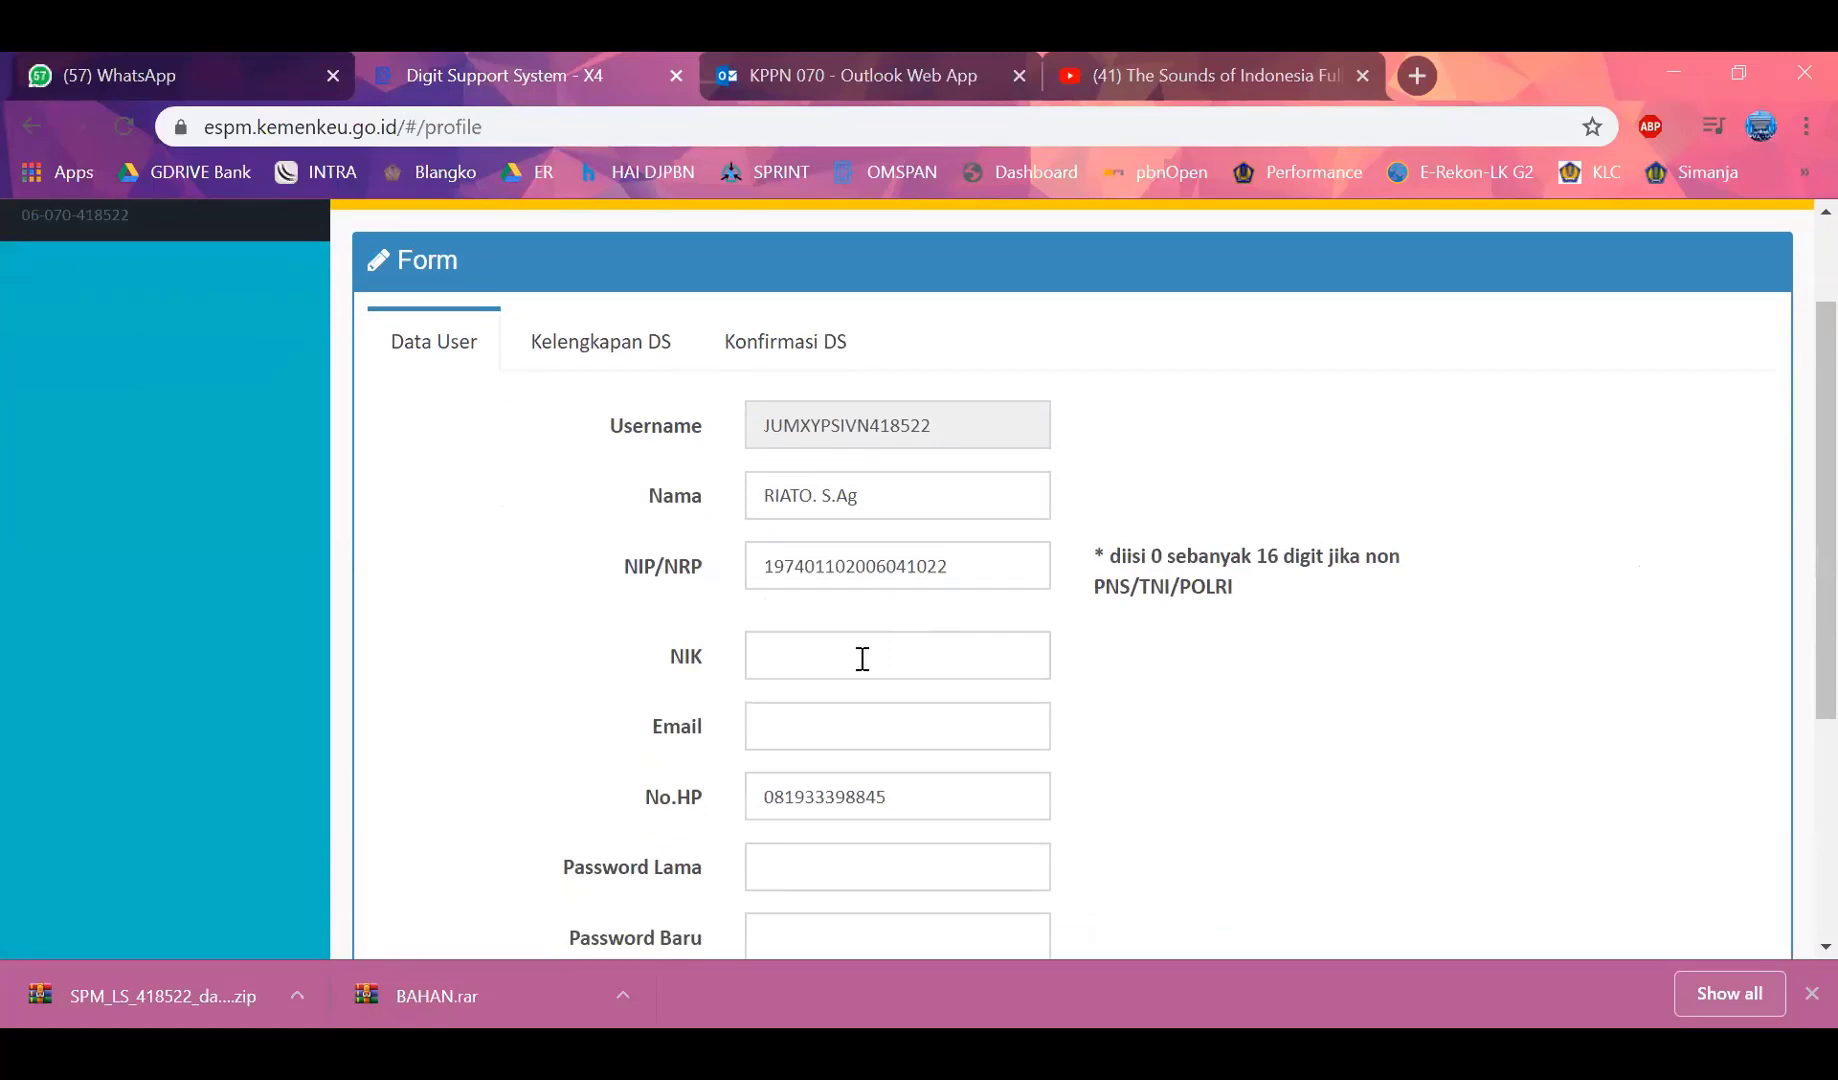
scroll(862, 658, "down", 2)
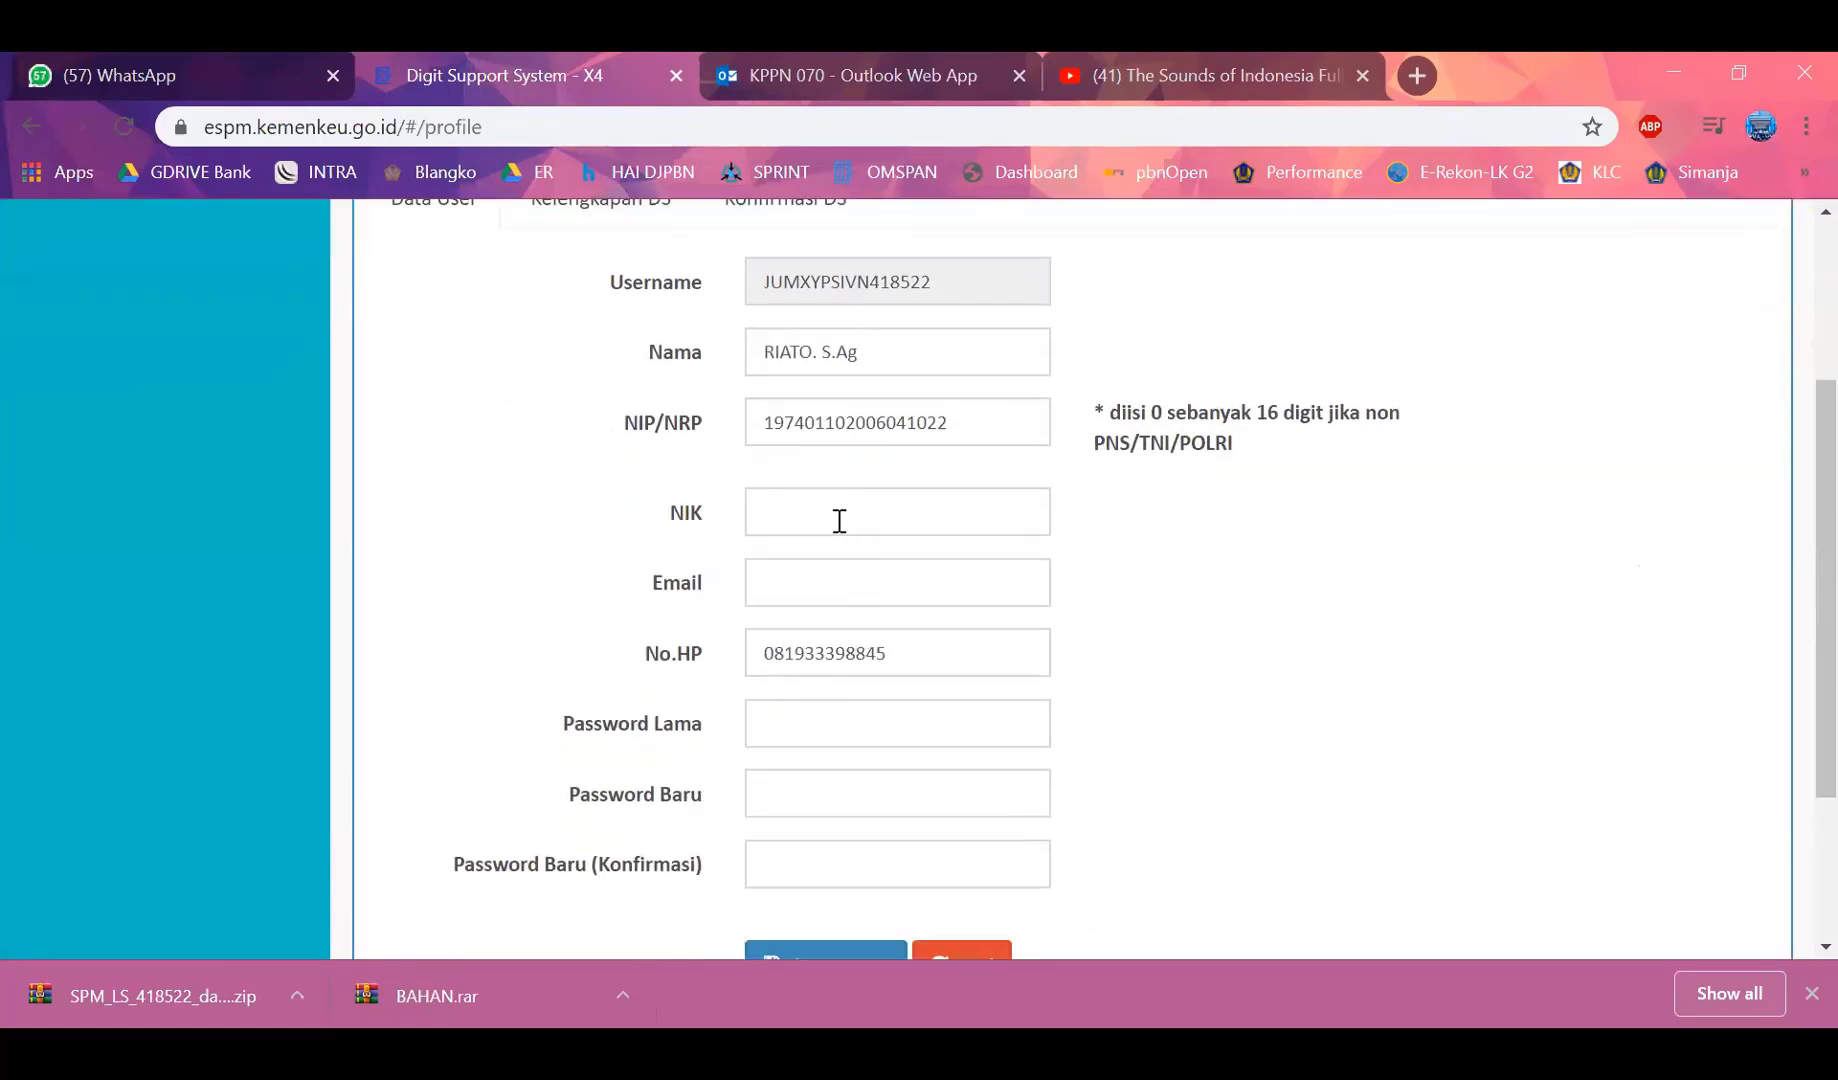
Fill in the user's NIK and e-mail address on the Data User form
left_click(839, 521)
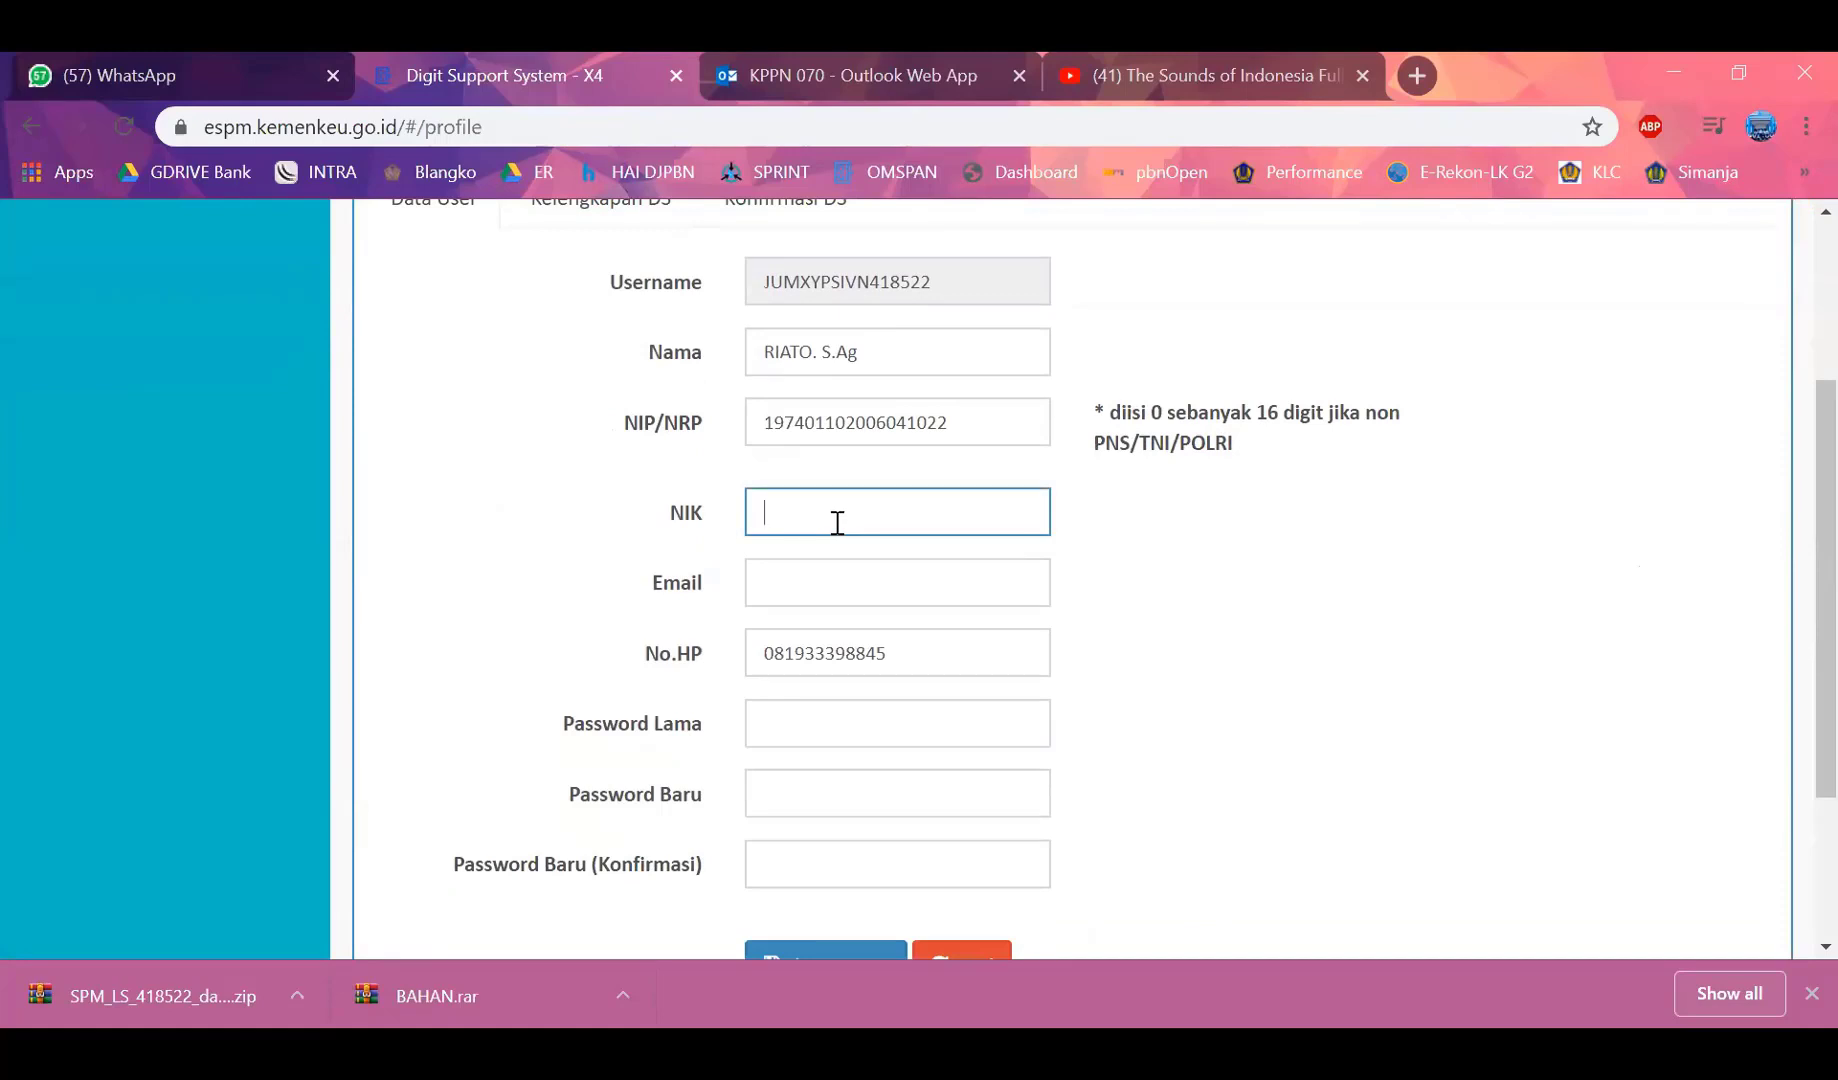
key("Tab")
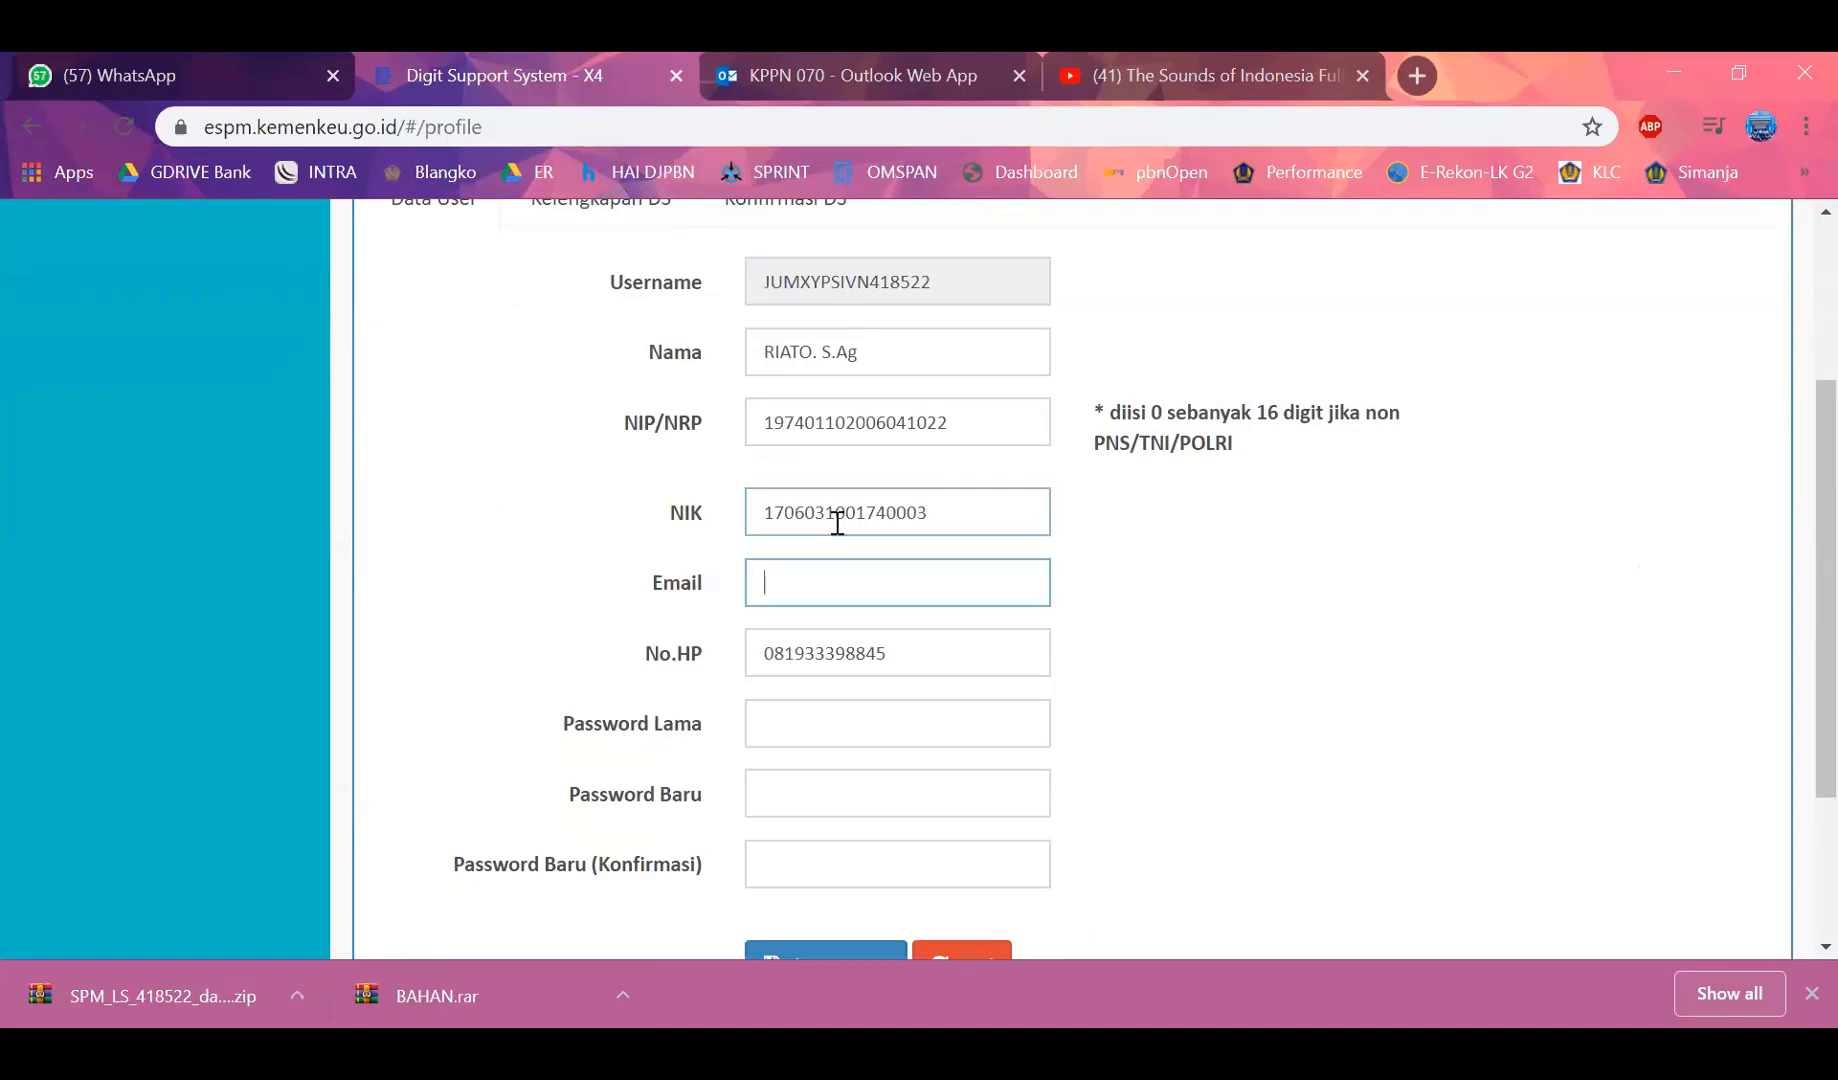
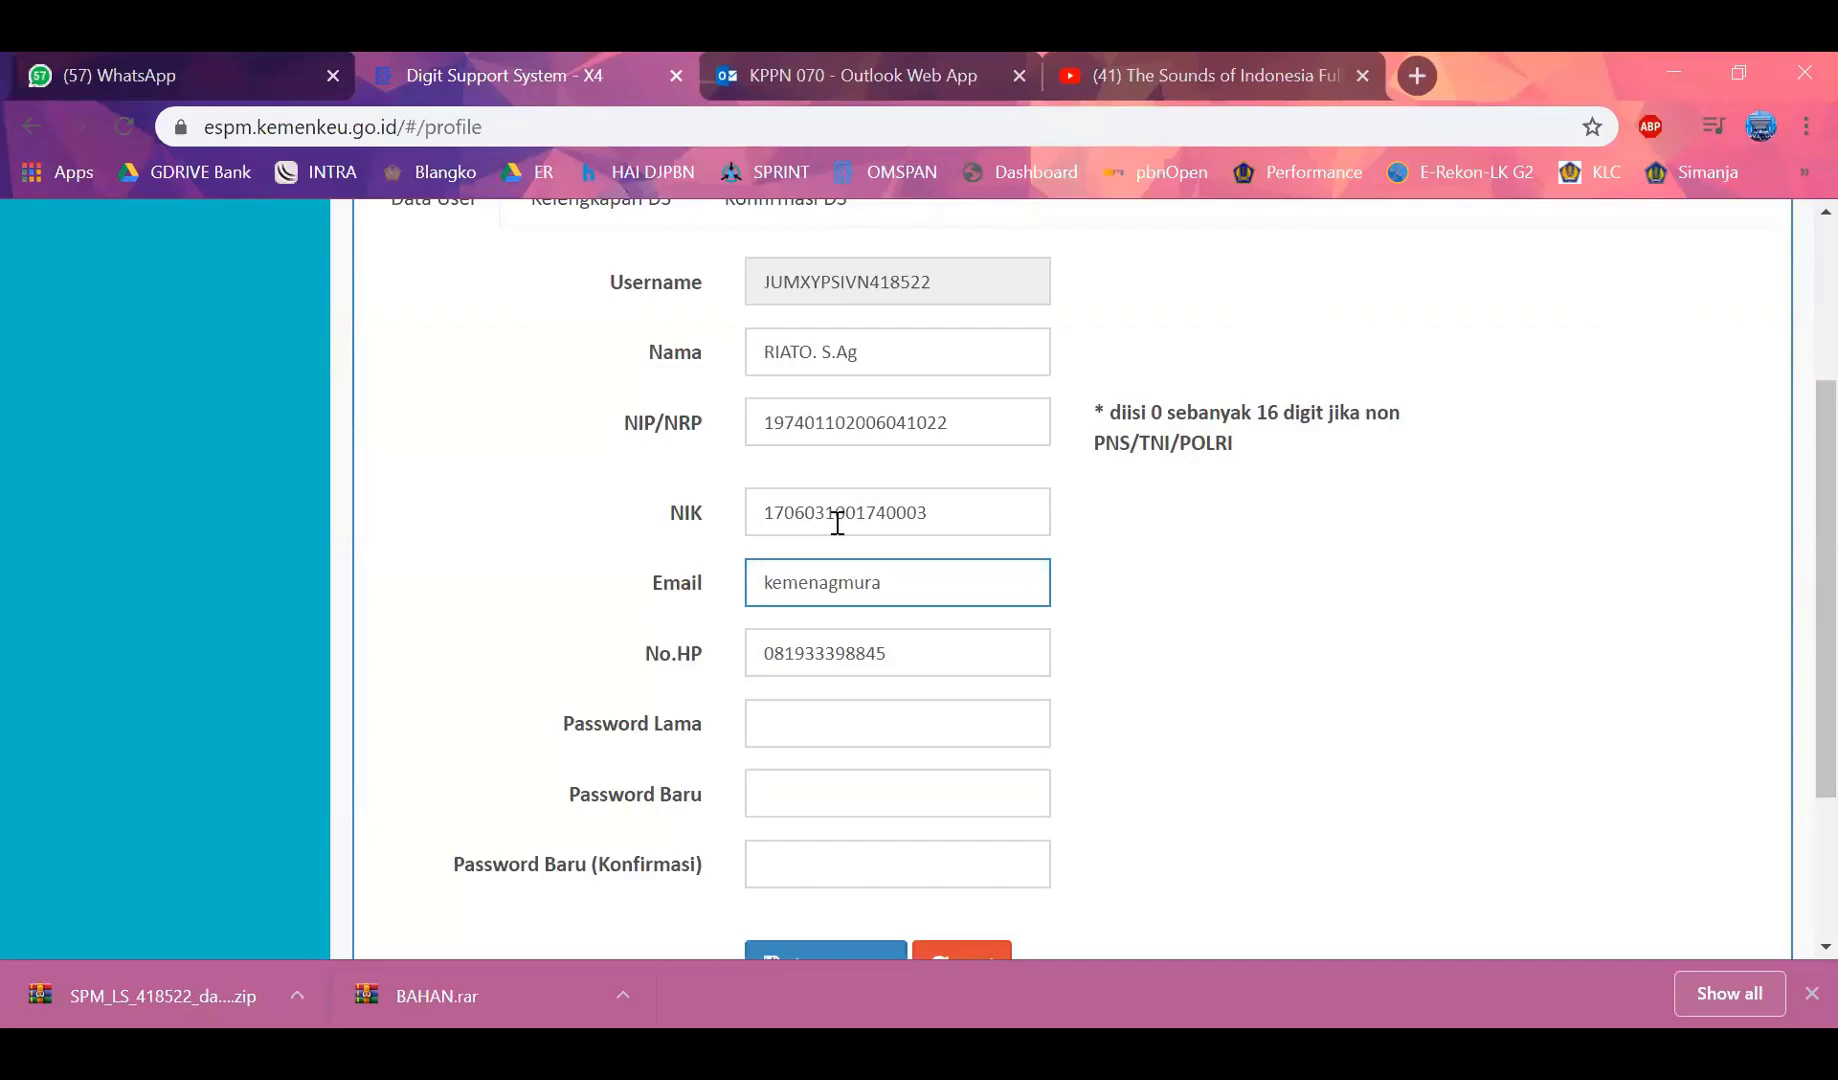
key("Tab")
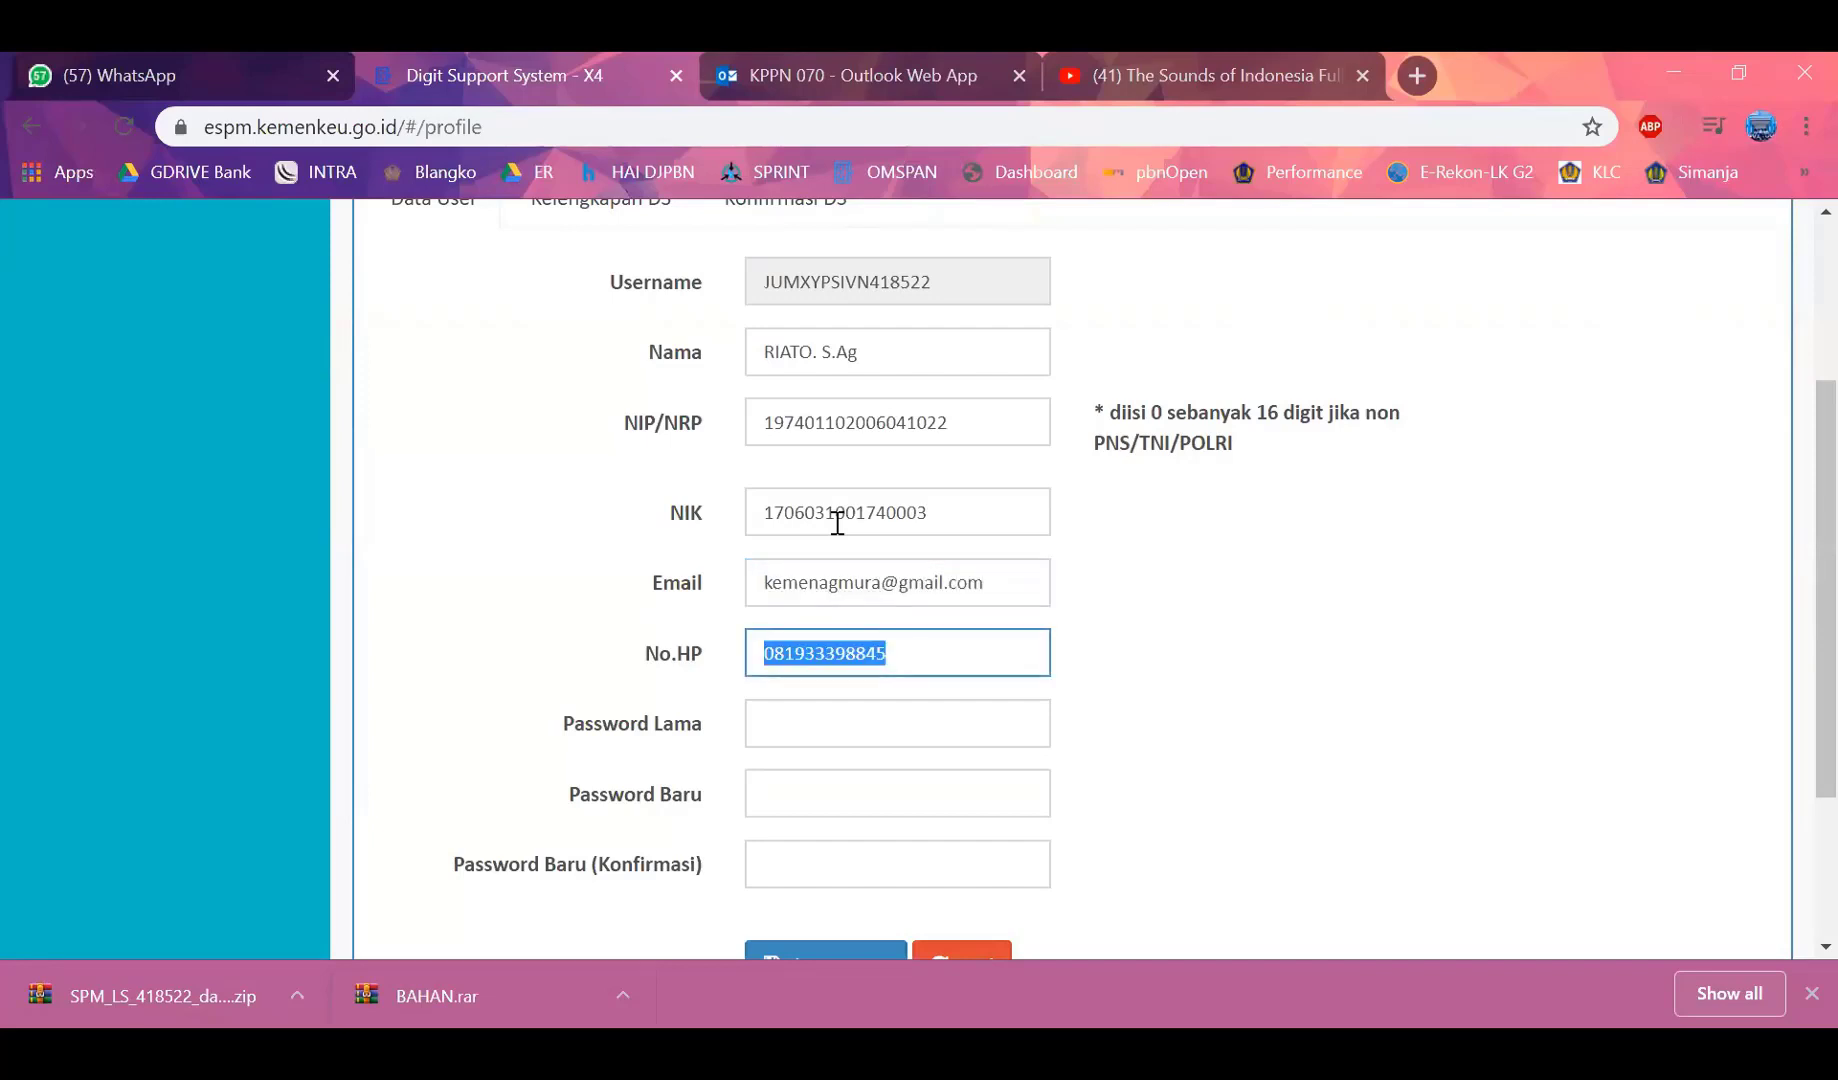
key("Tab")
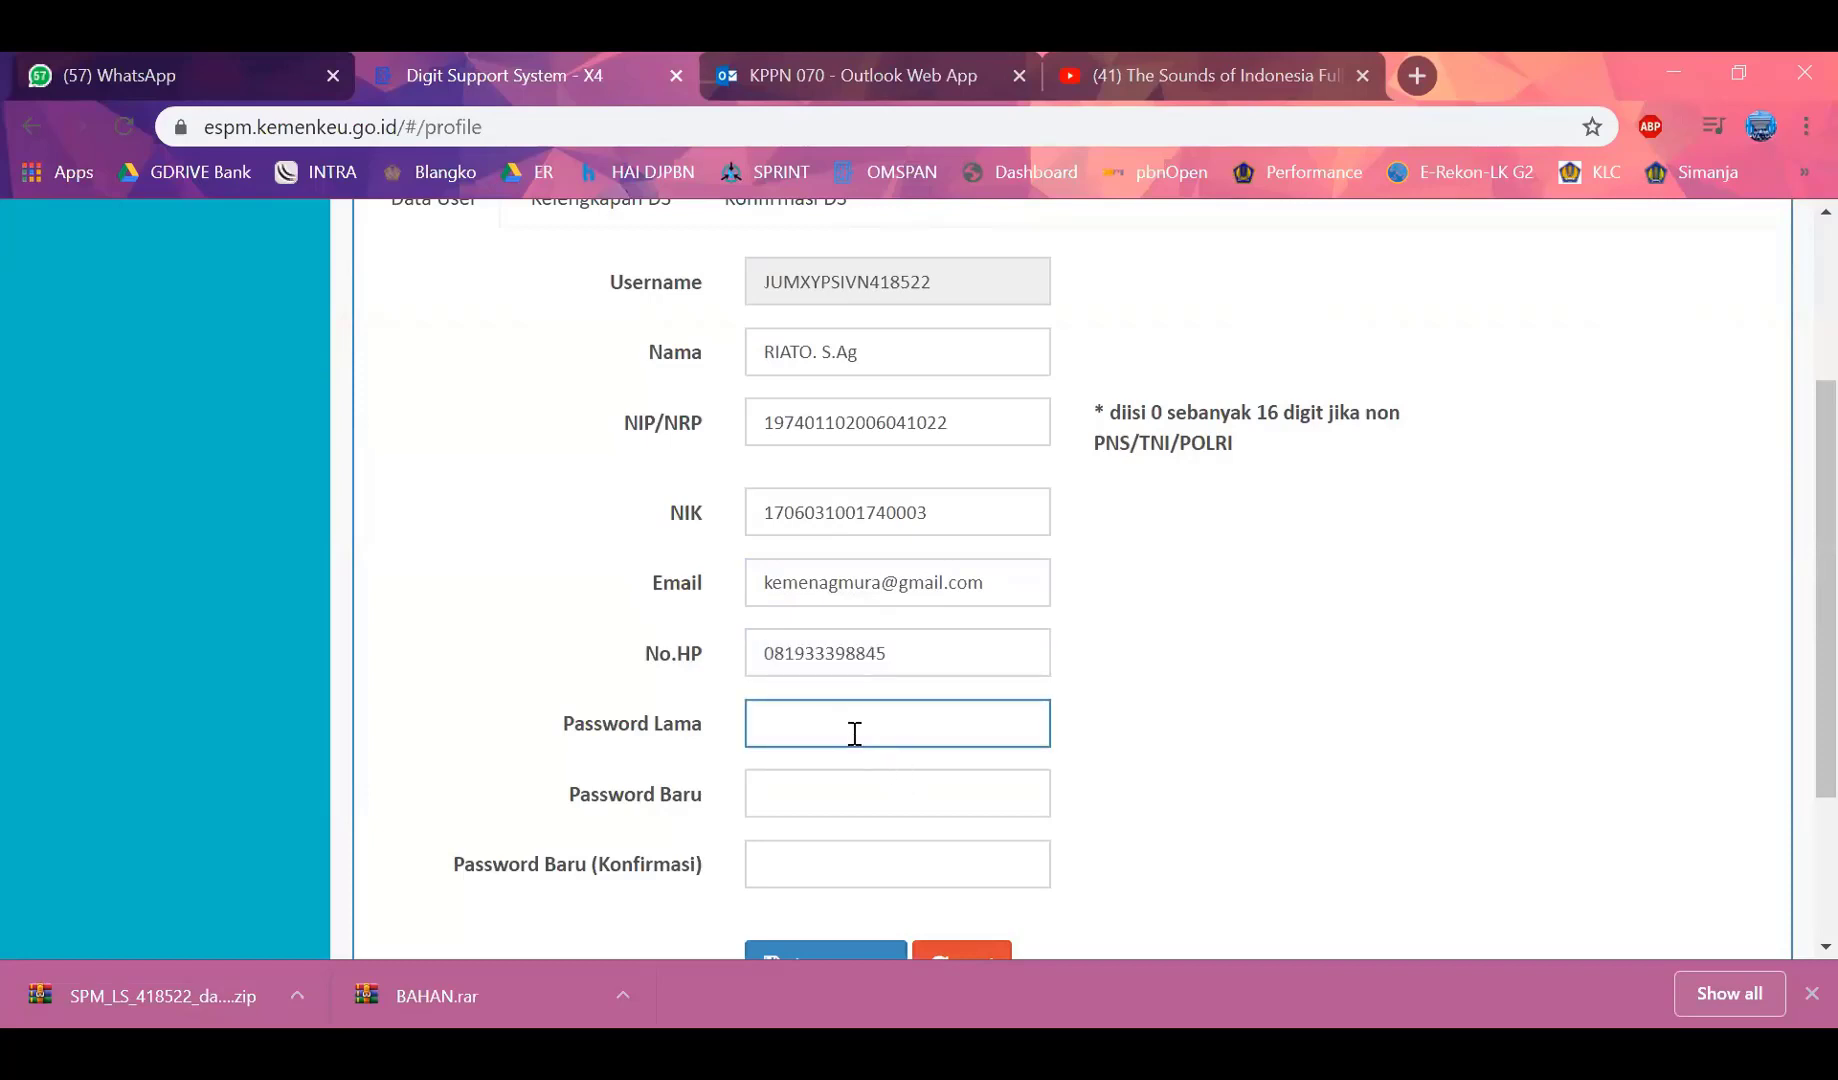
Enter the old password and the new password twice, then save with Simpan User
type("•••••••••")
key("Tab")
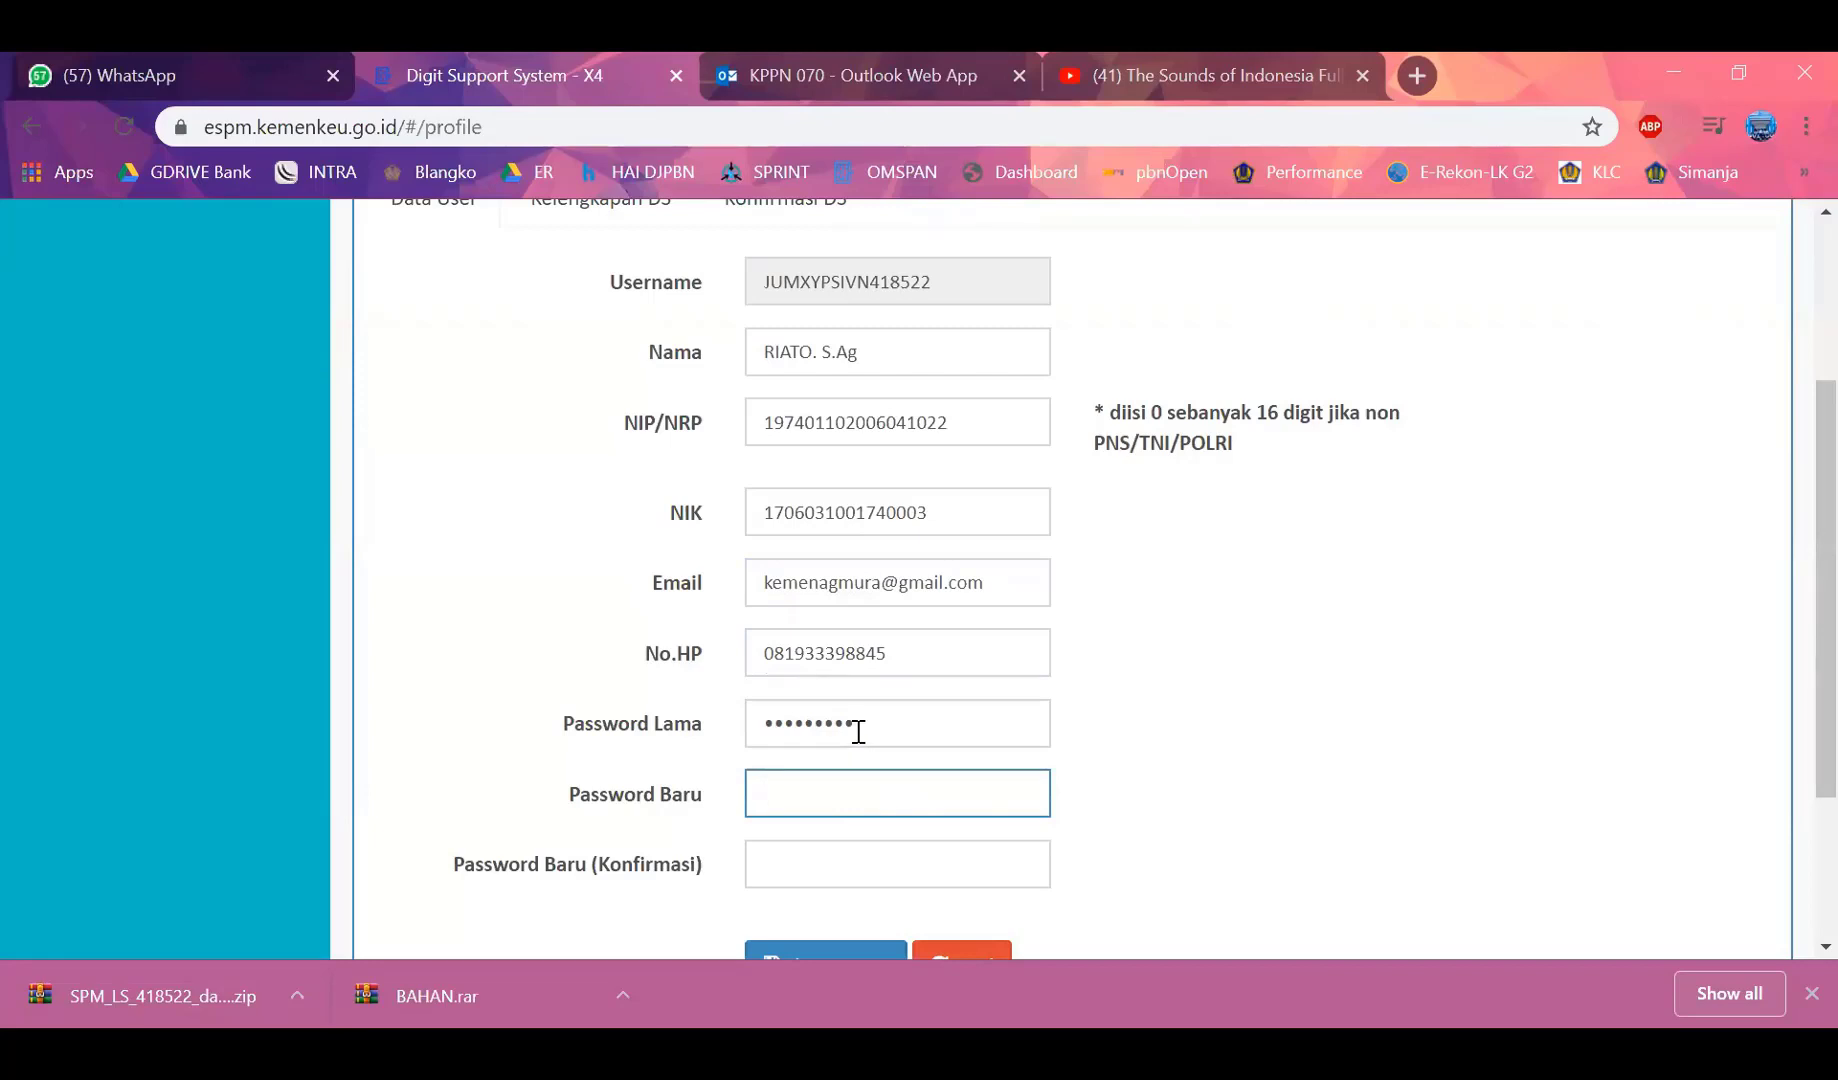
type("********")
key("Tab")
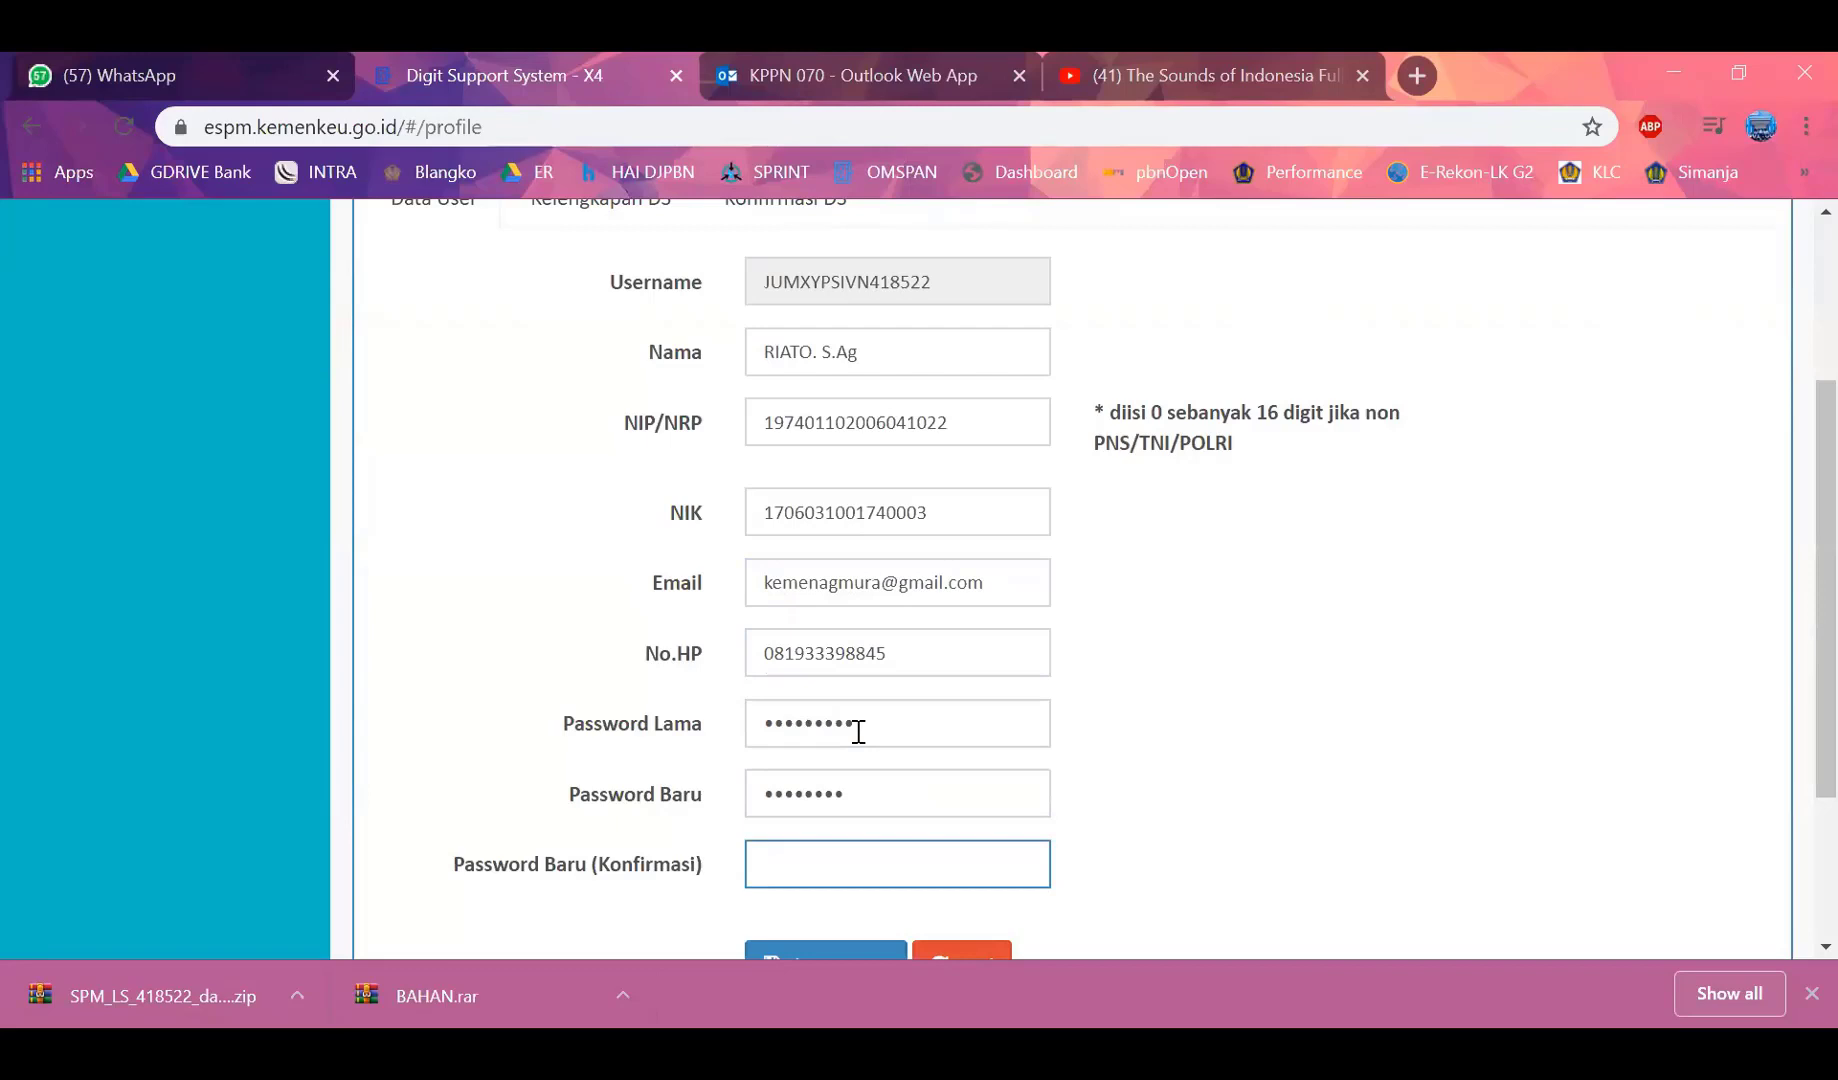
type("********")
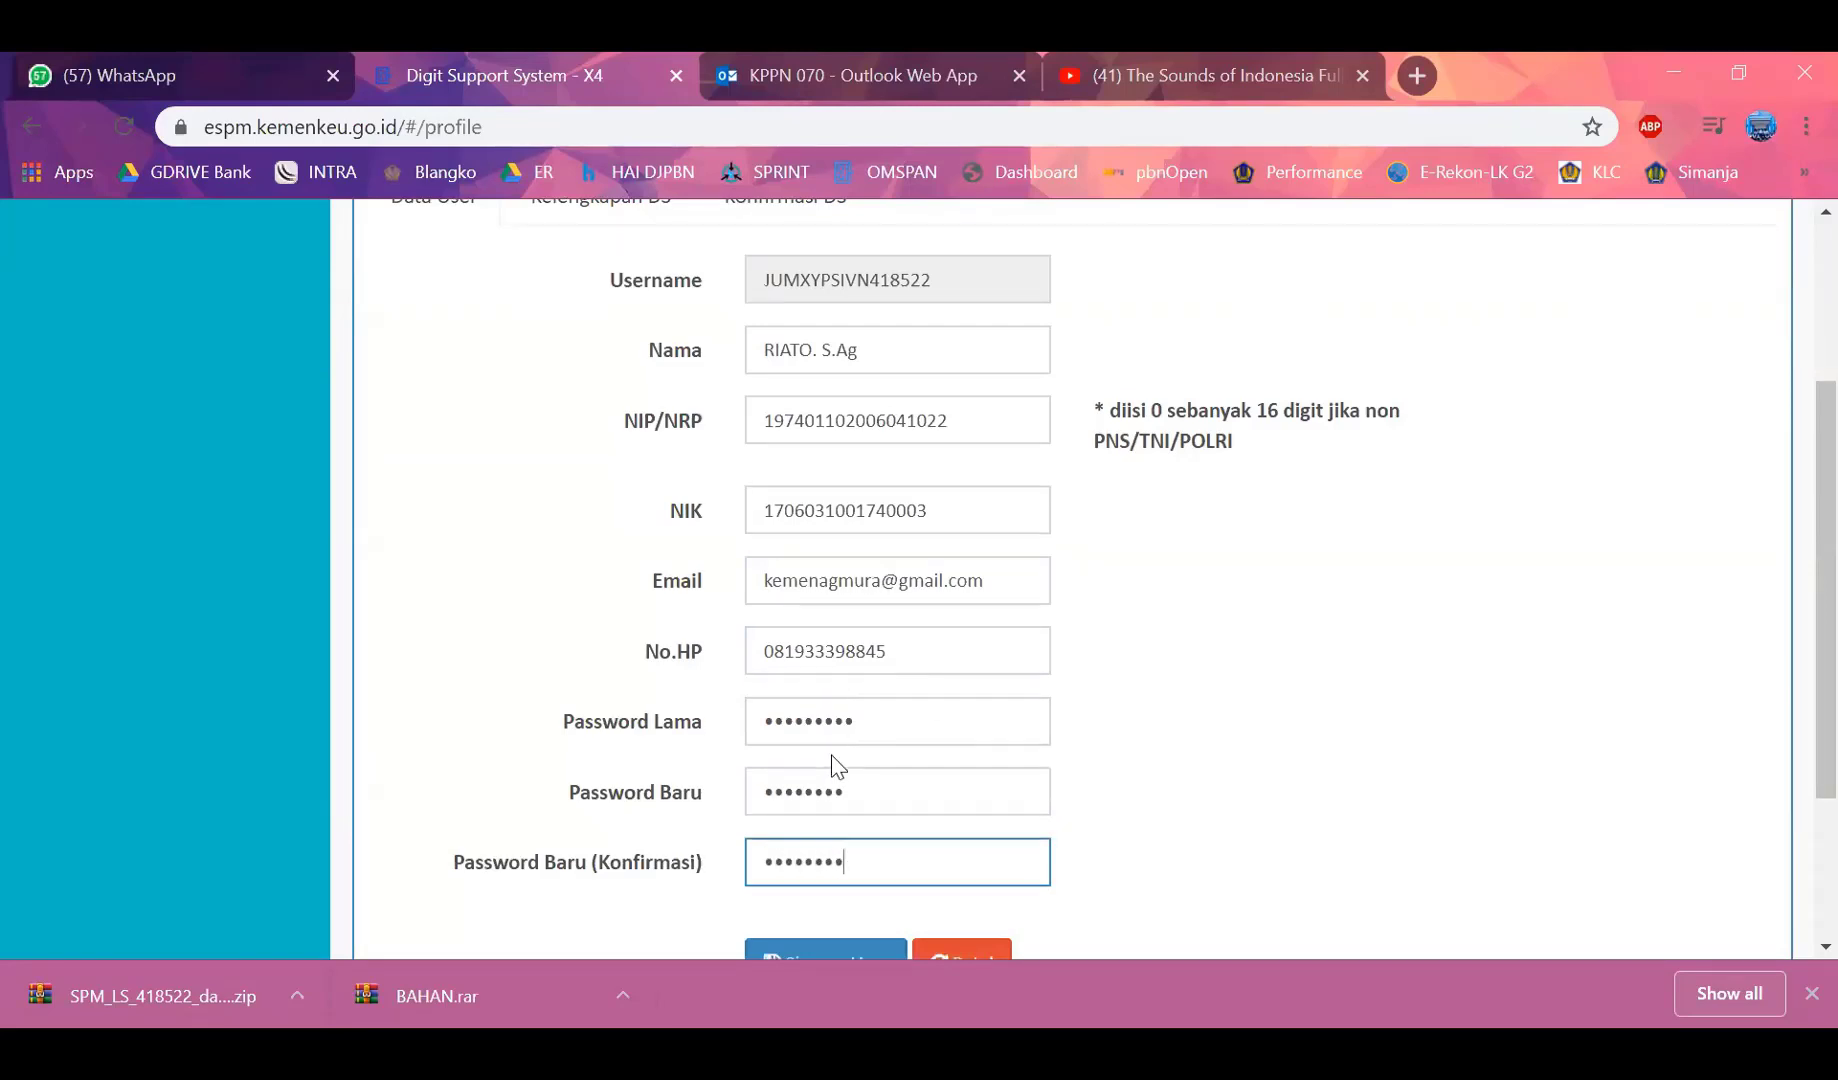
scroll(850, 790, "down", 2)
left_click(845, 817)
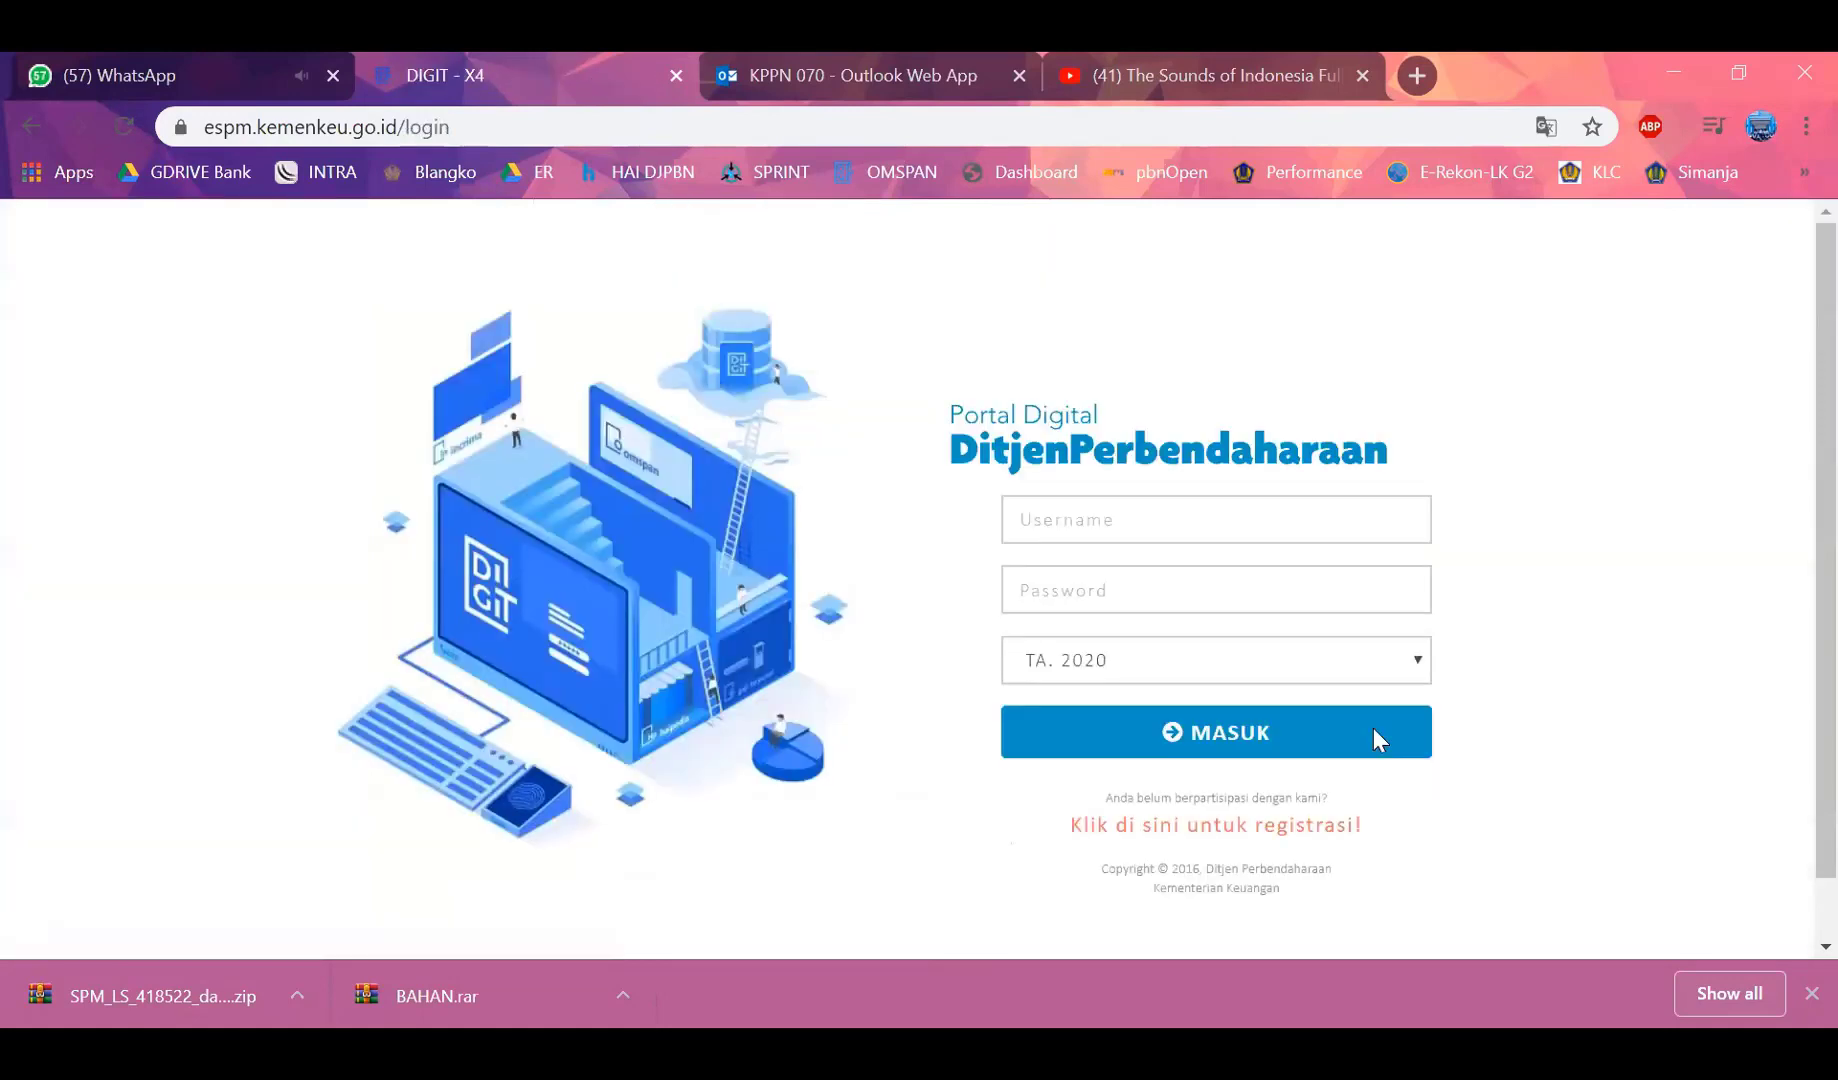
Log back in to e-SPM DJPb using the new password
left_click(1104, 517)
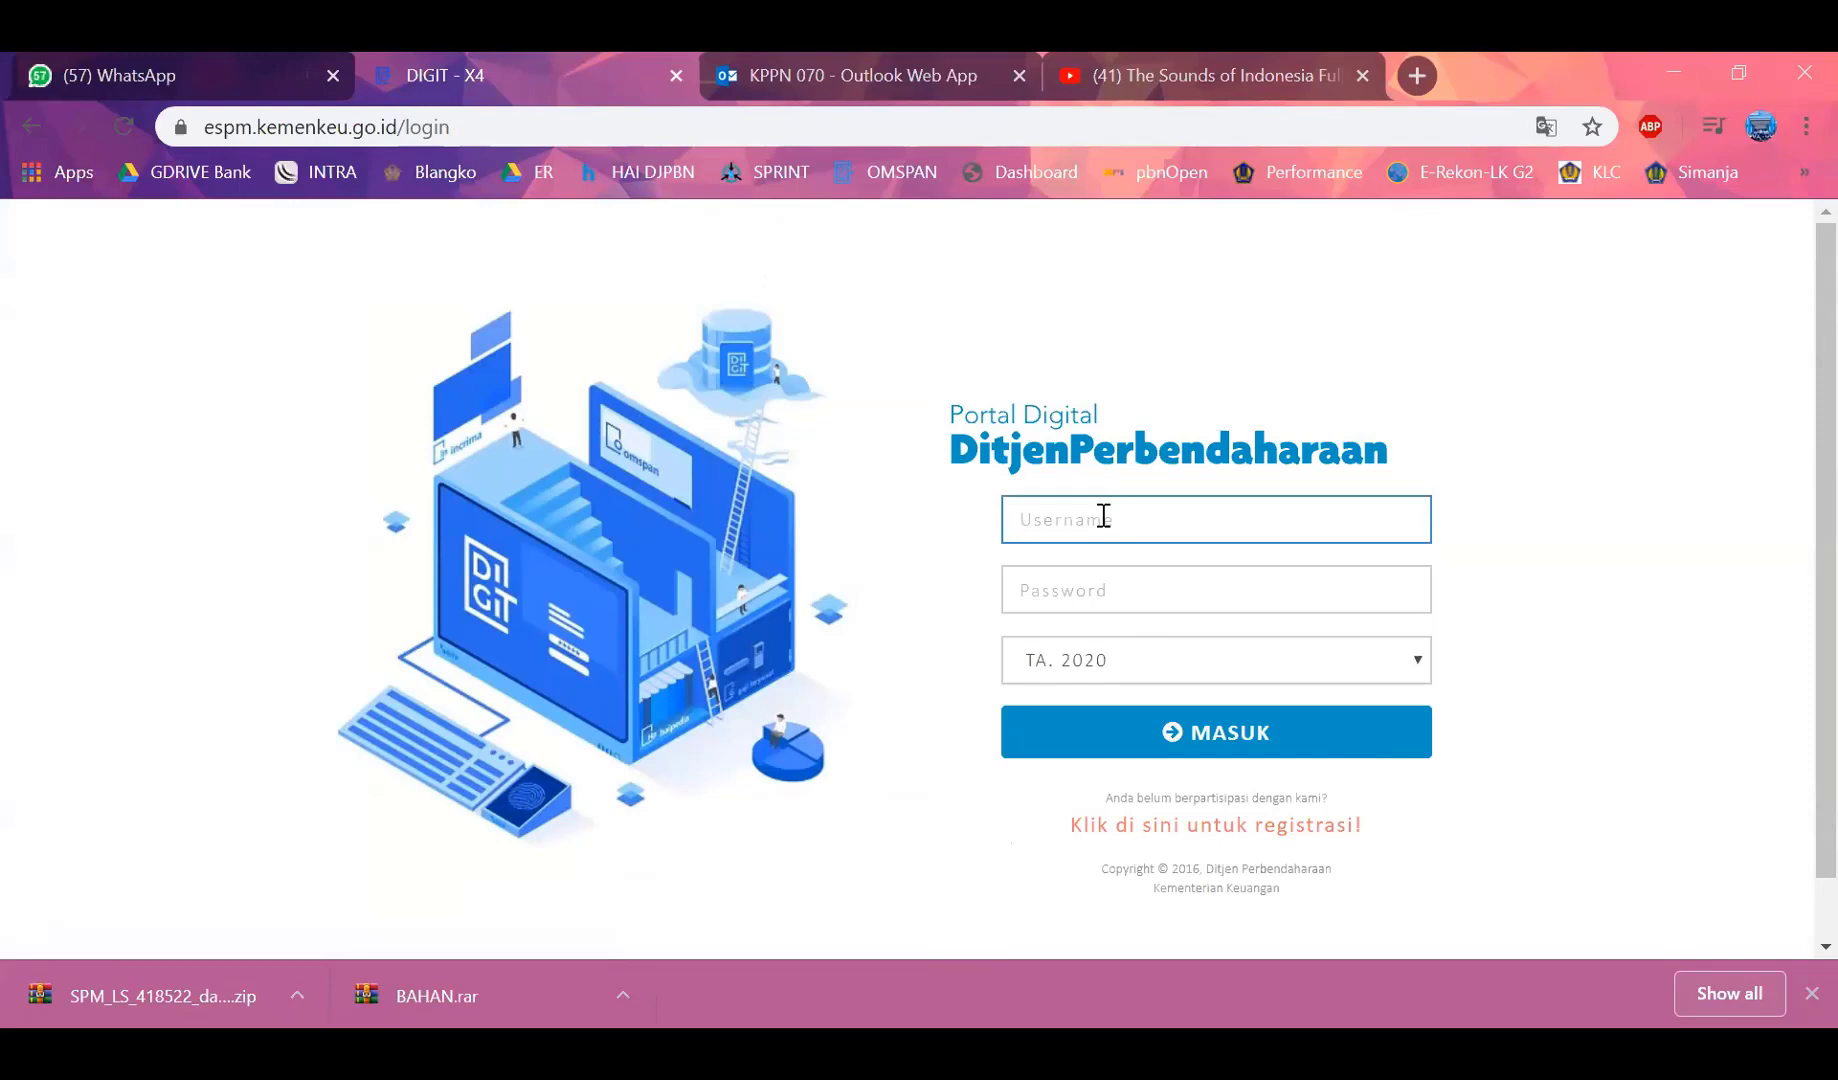
left_click(1104, 517)
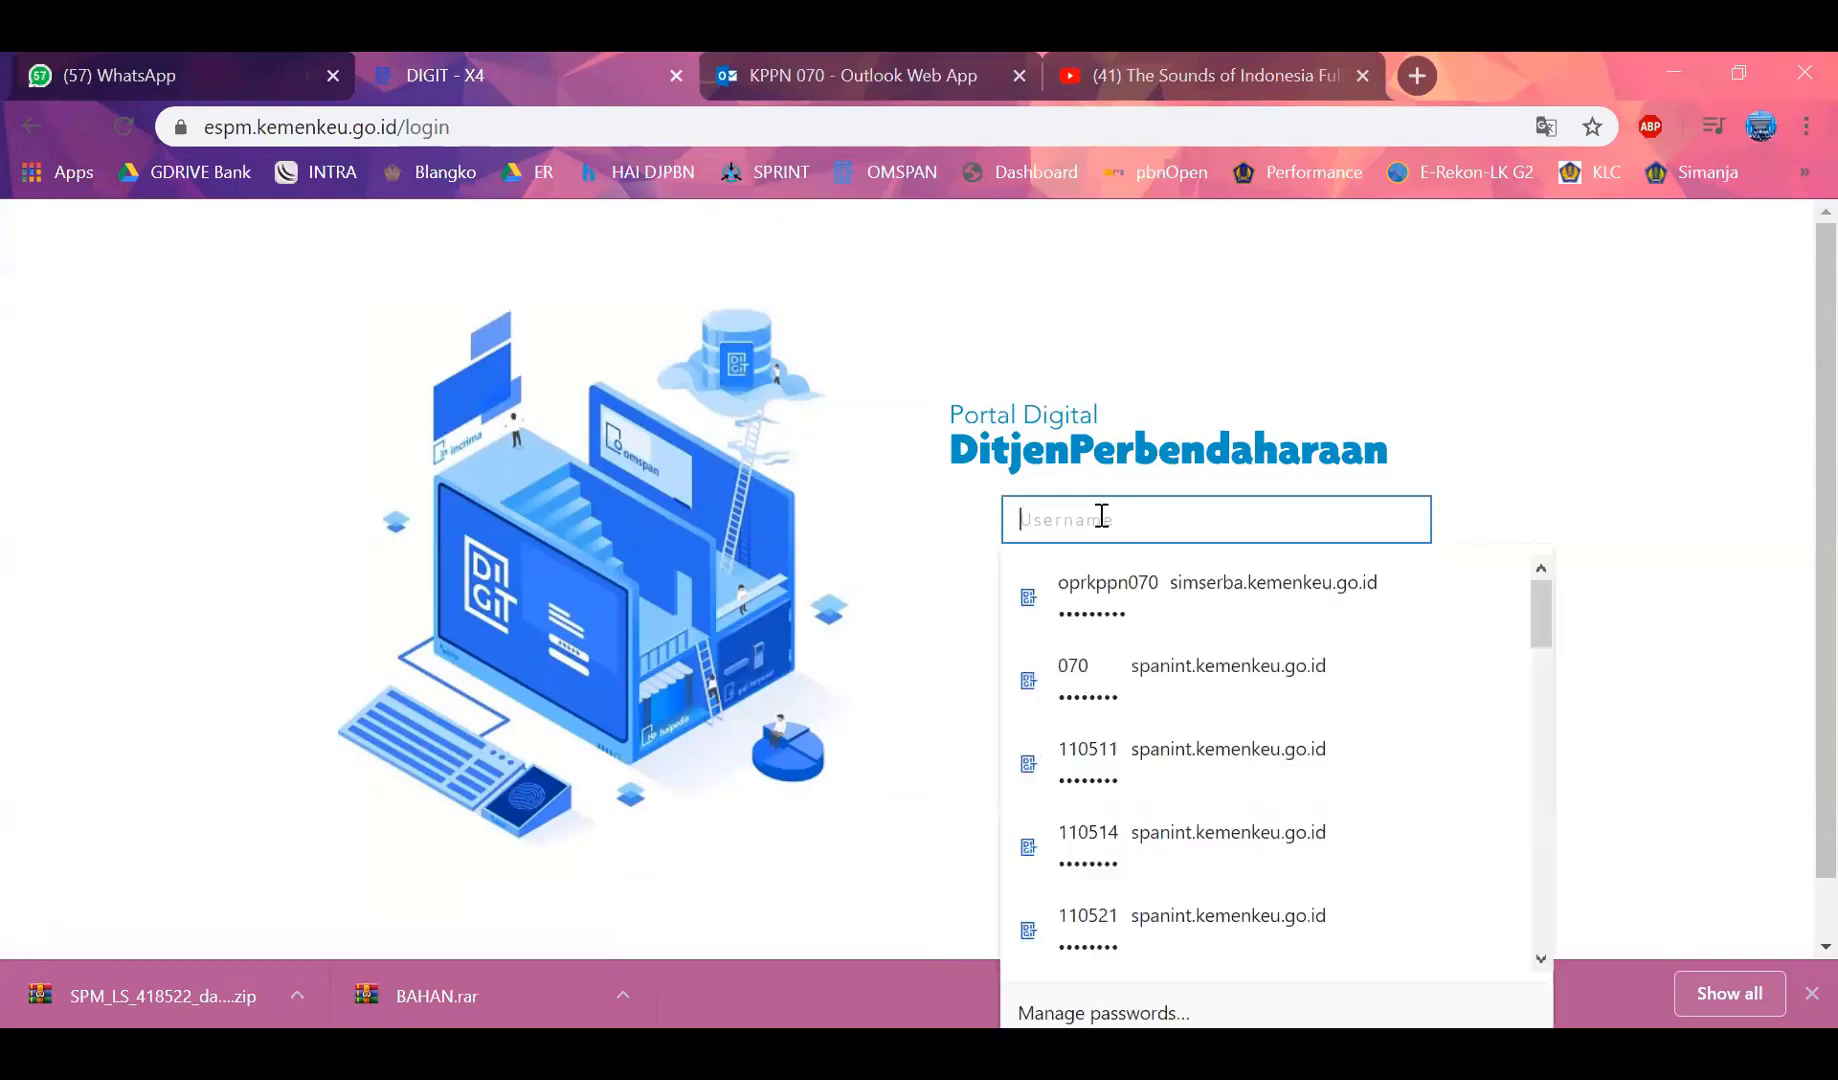
key("ctrl+v")
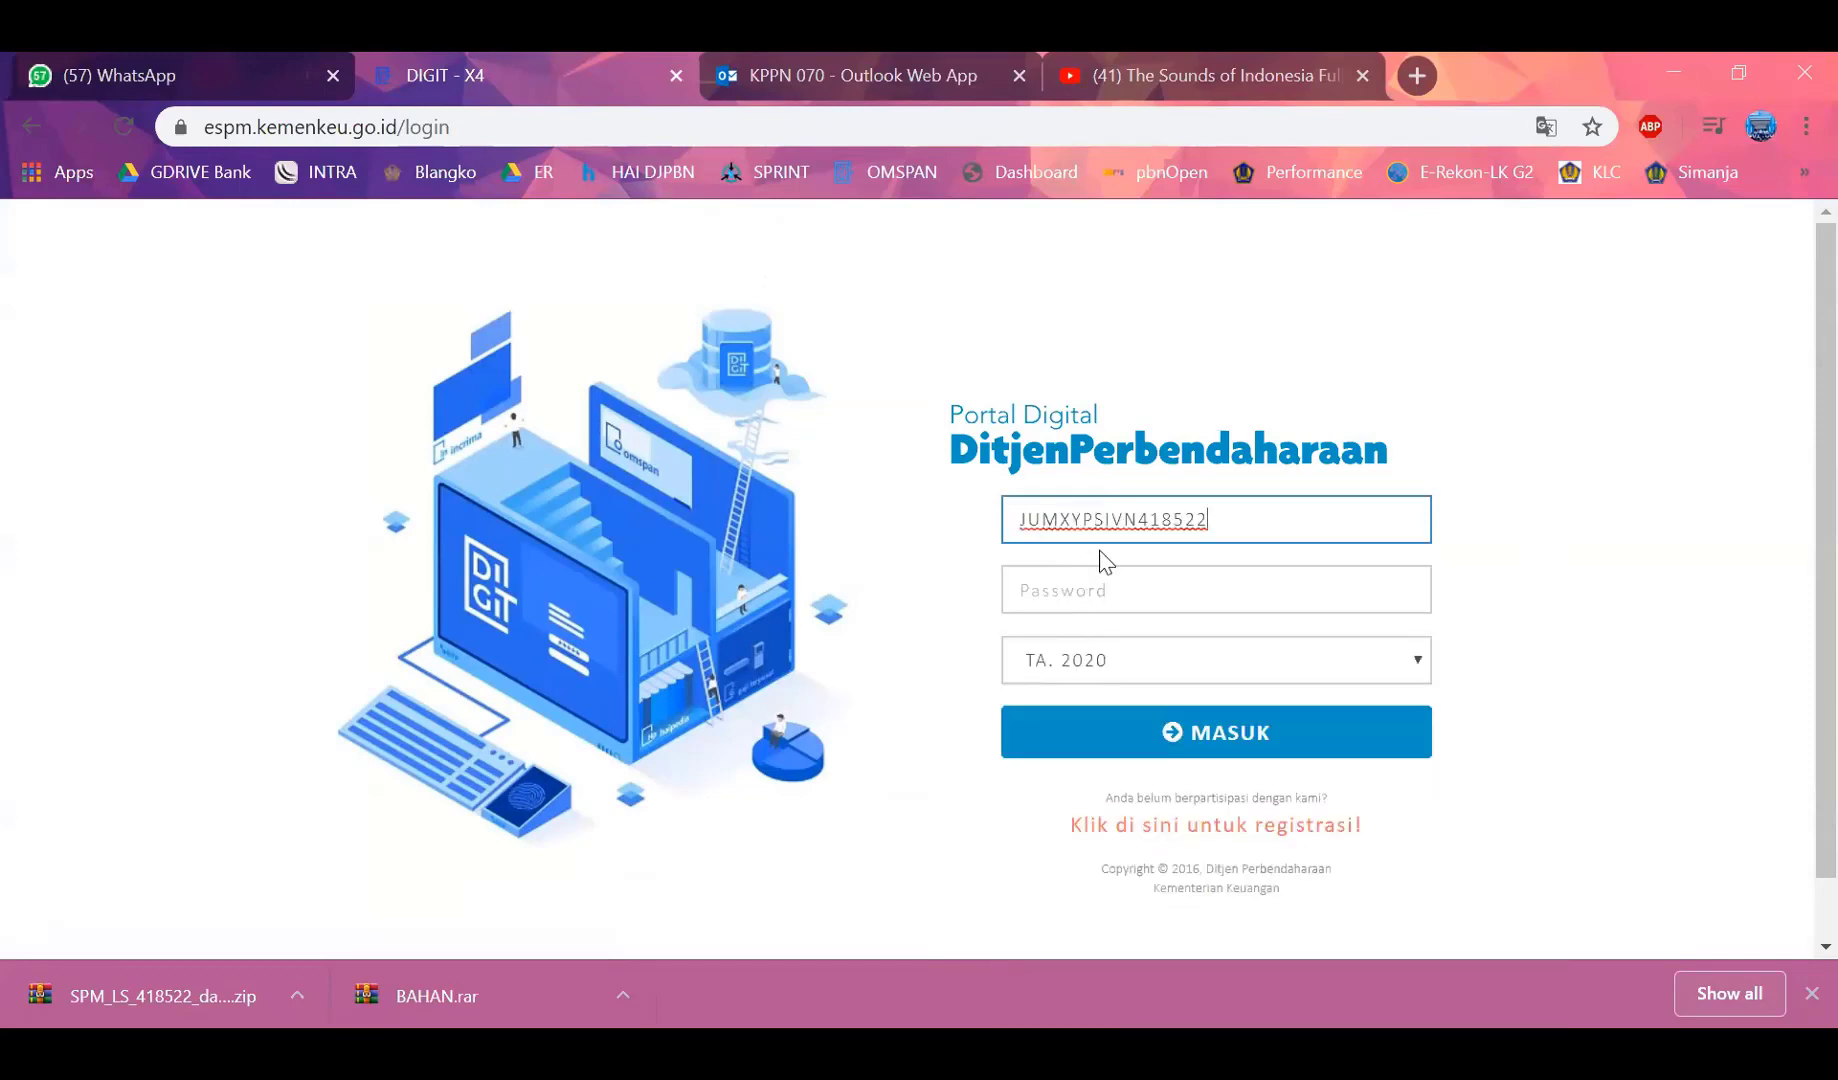
left_click(1072, 591)
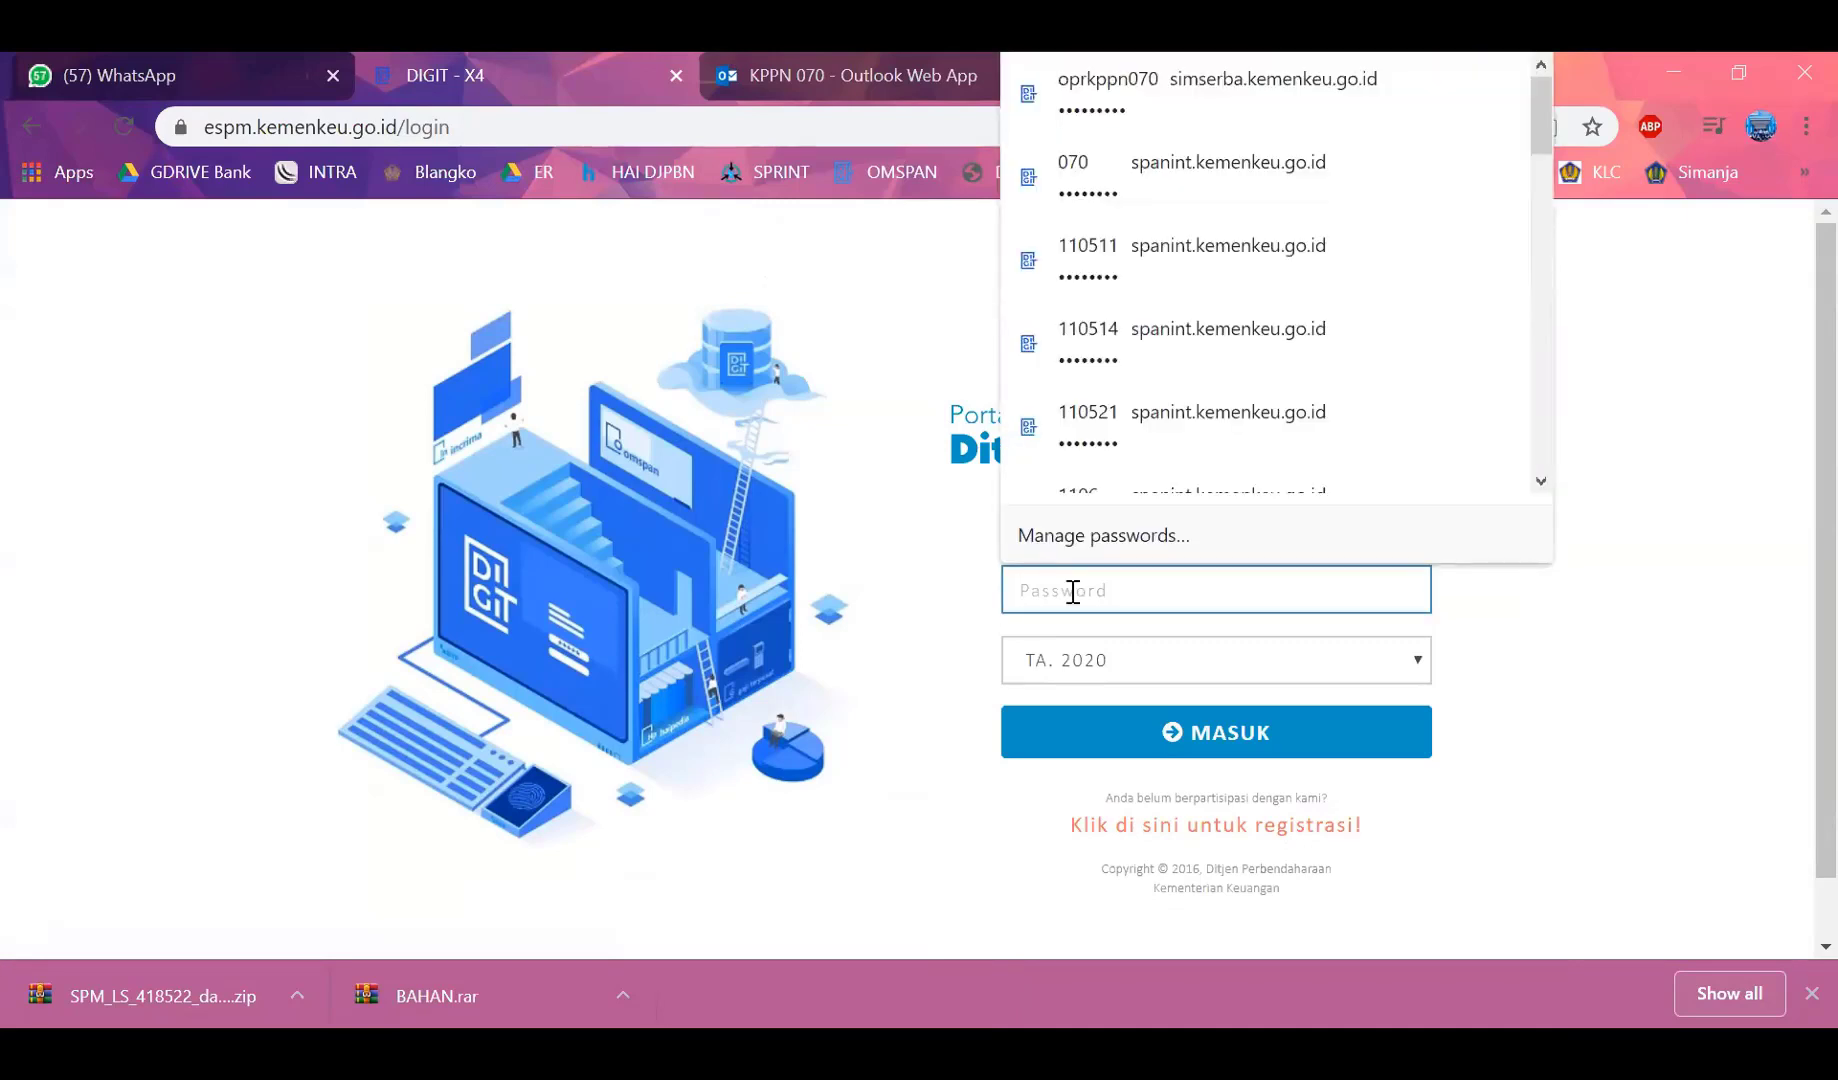
type("••••••")
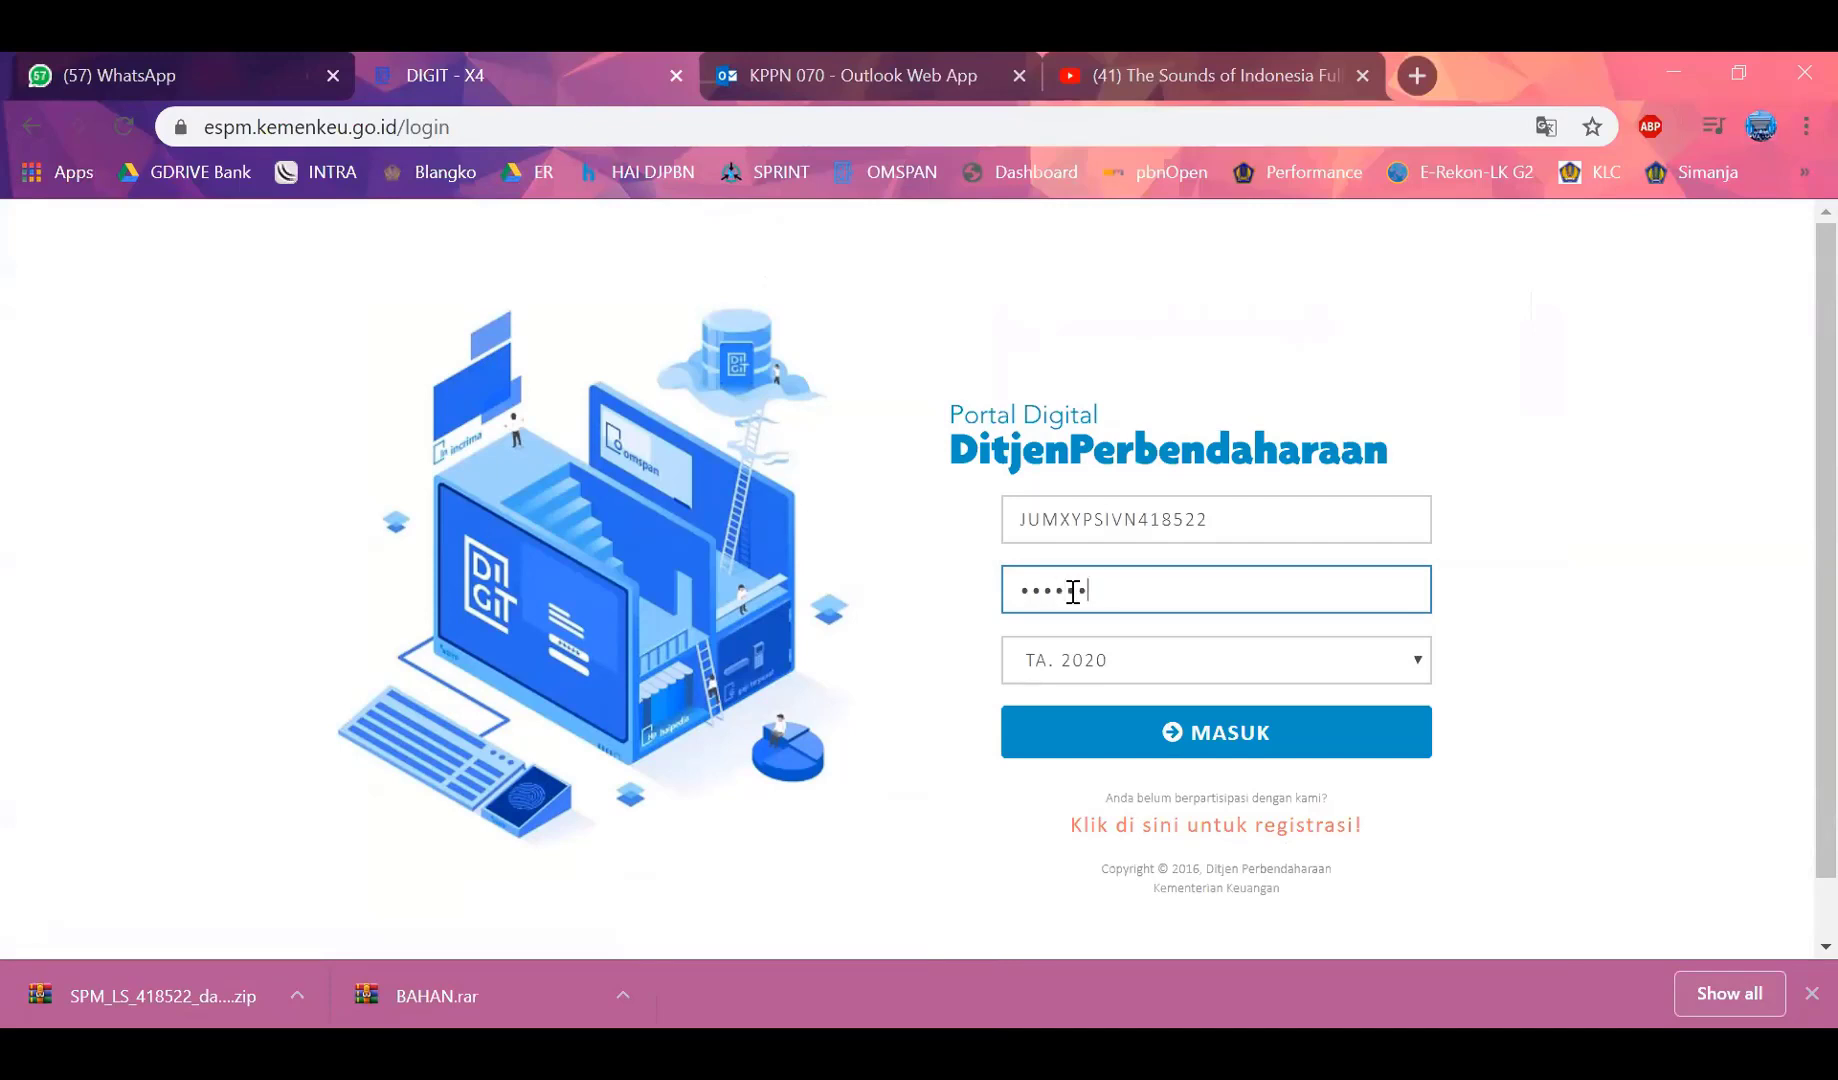
type("•••")
key("Return")
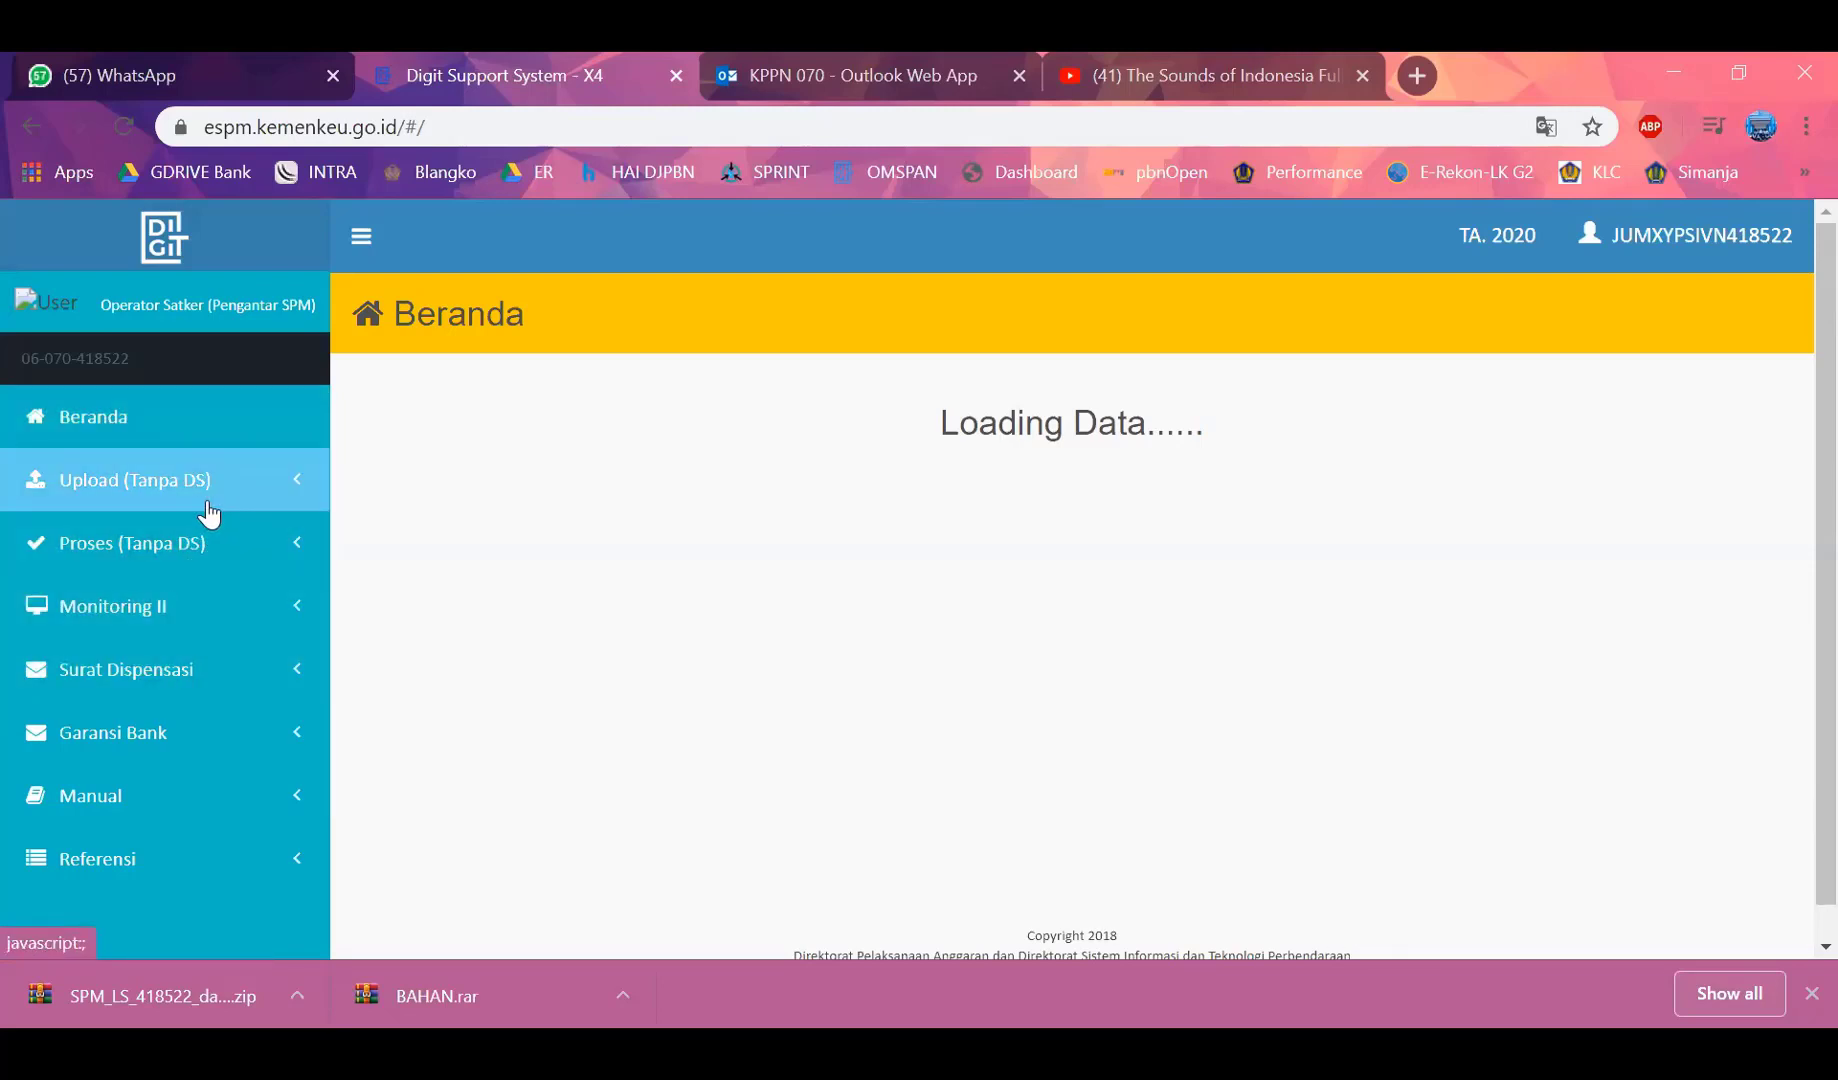
Open the Upload (Tanpa DS) > SPM upload page
left_click(132, 490)
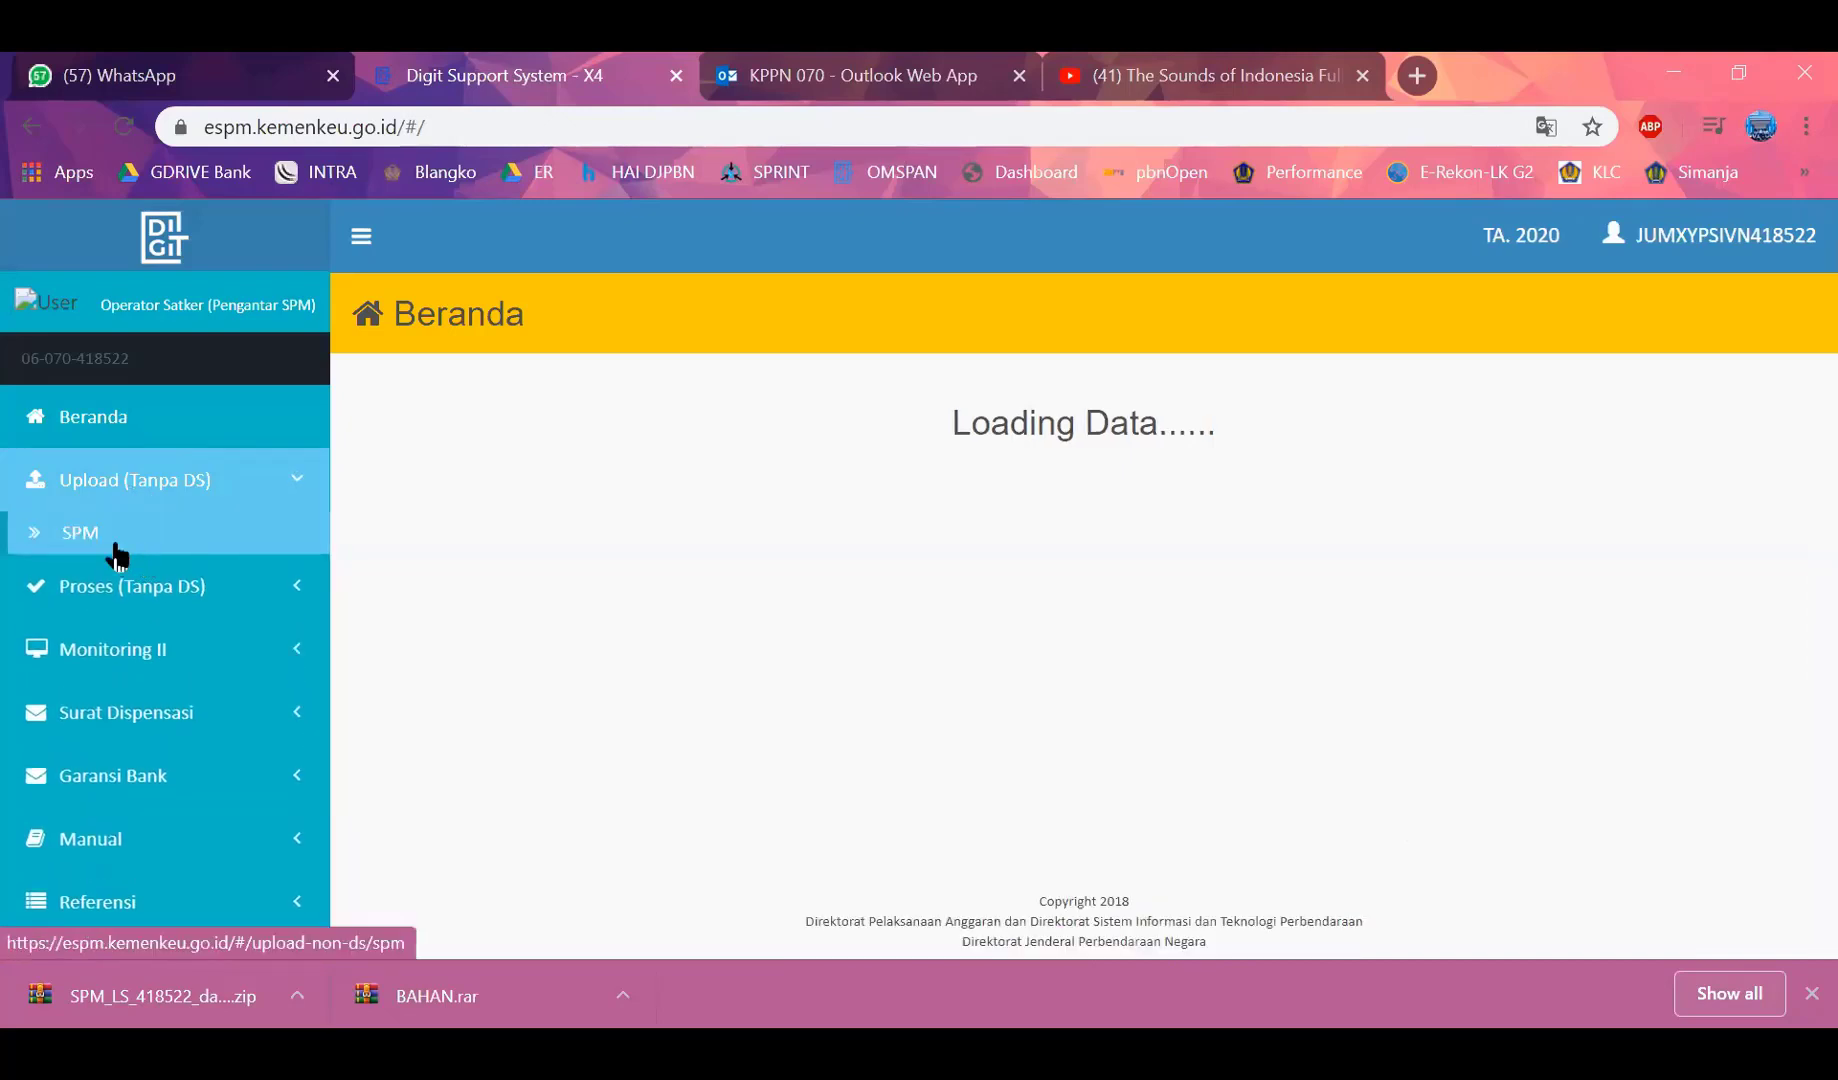
left_click(116, 548)
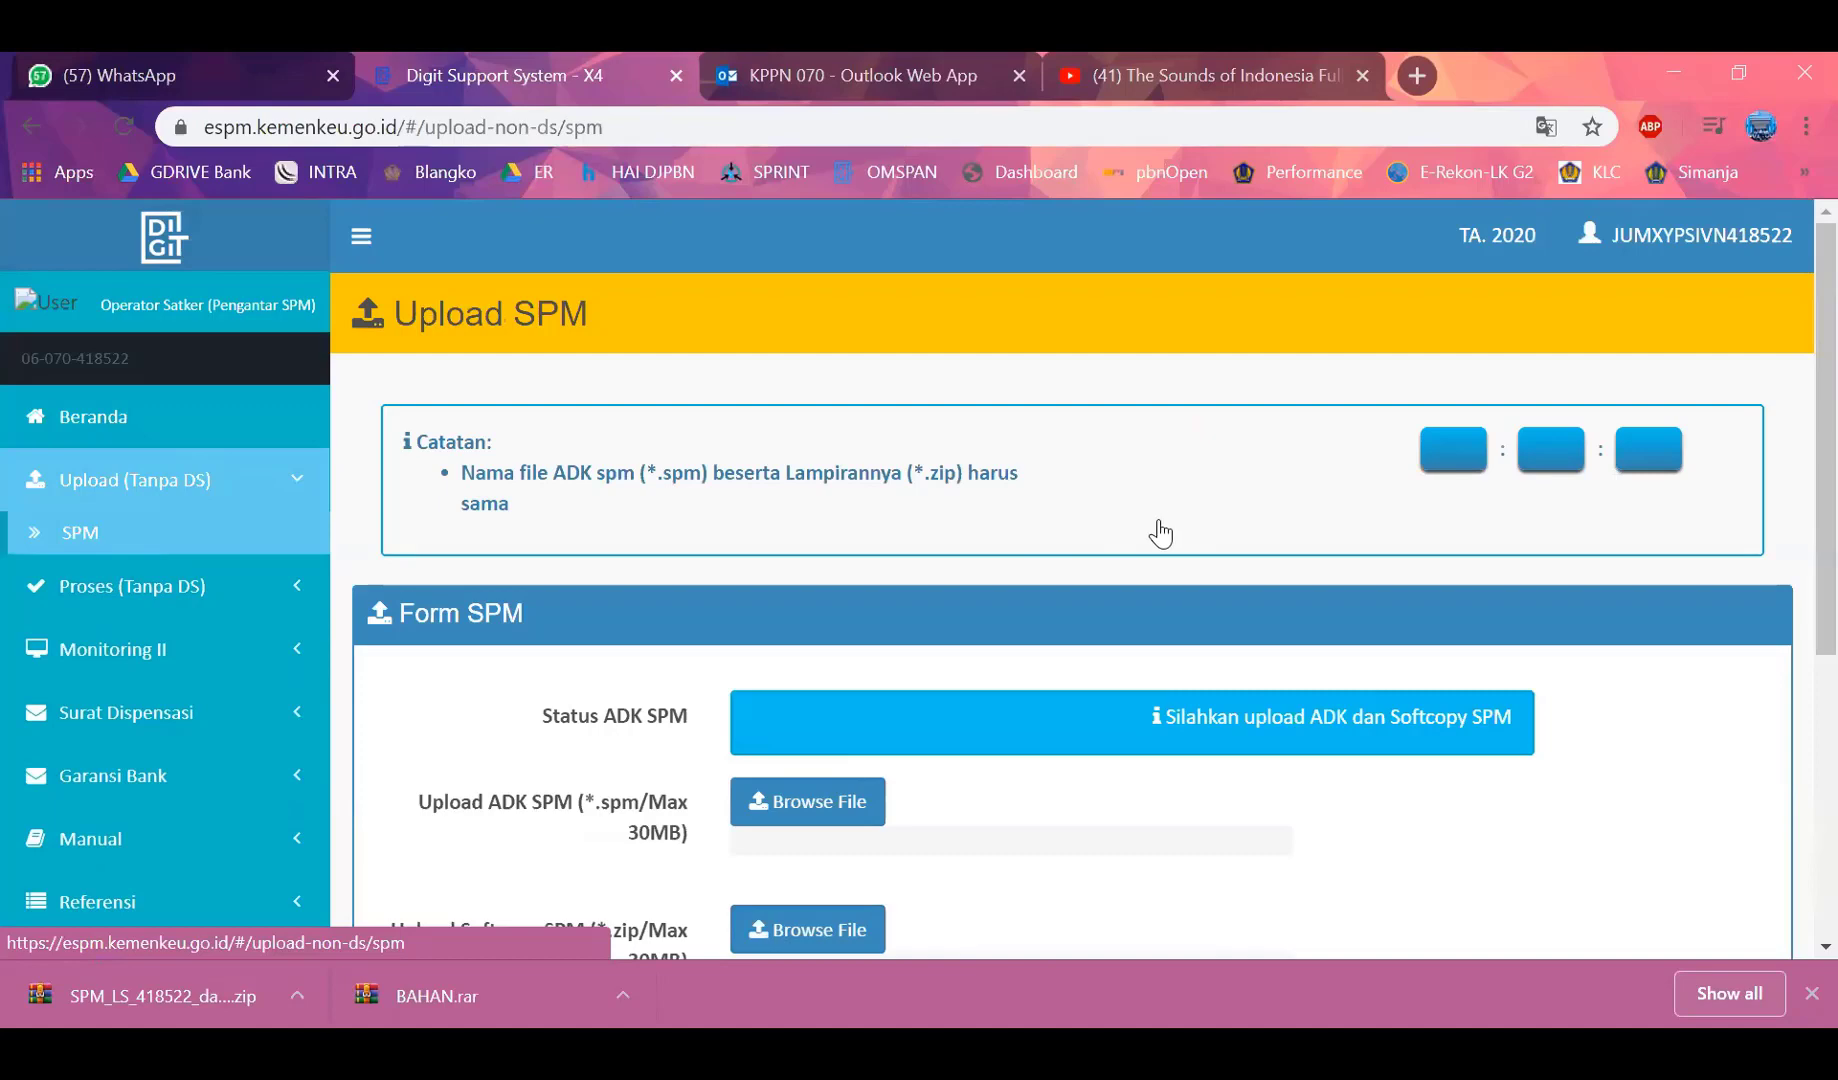
scroll(1158, 558, "down", 3)
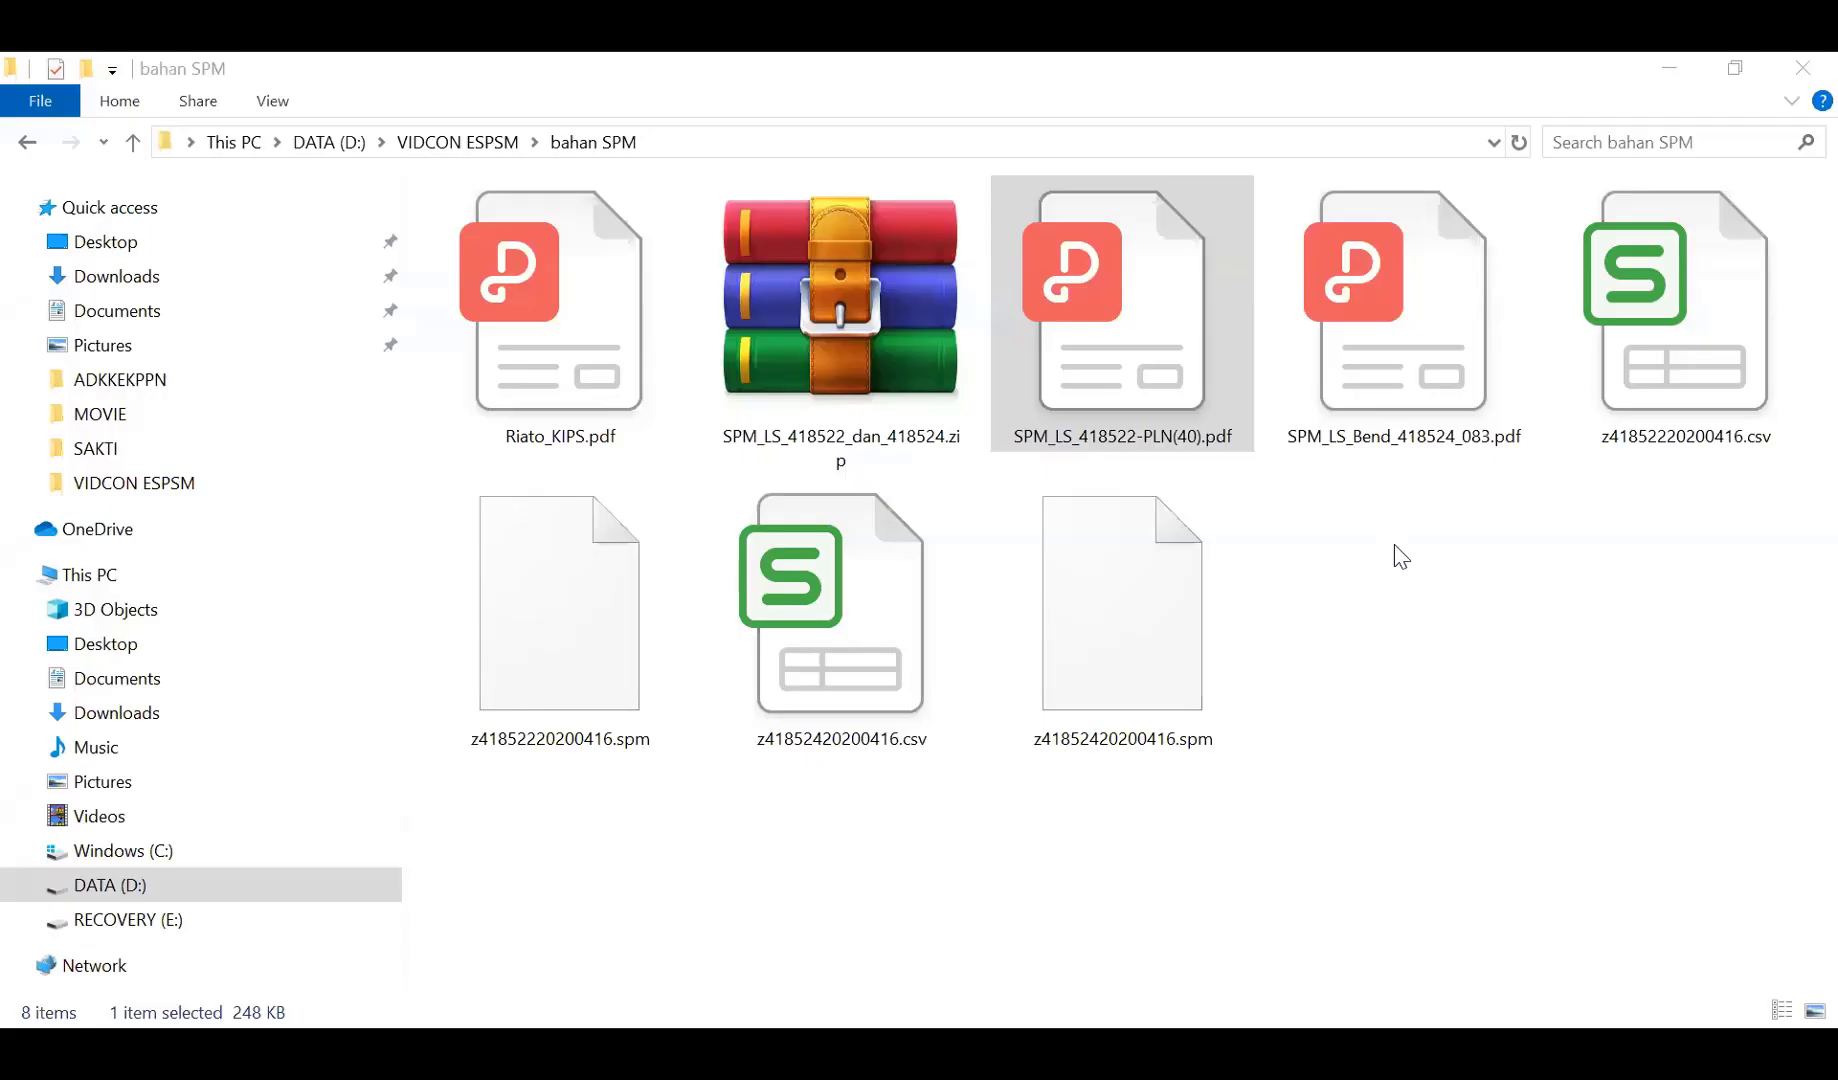
Compress SPM_LS_418522-PLN(40).pdf into SPM_LS_418522-PLN(40).zip and select the new archive
left_click(1169, 400)
right_click(1138, 374)
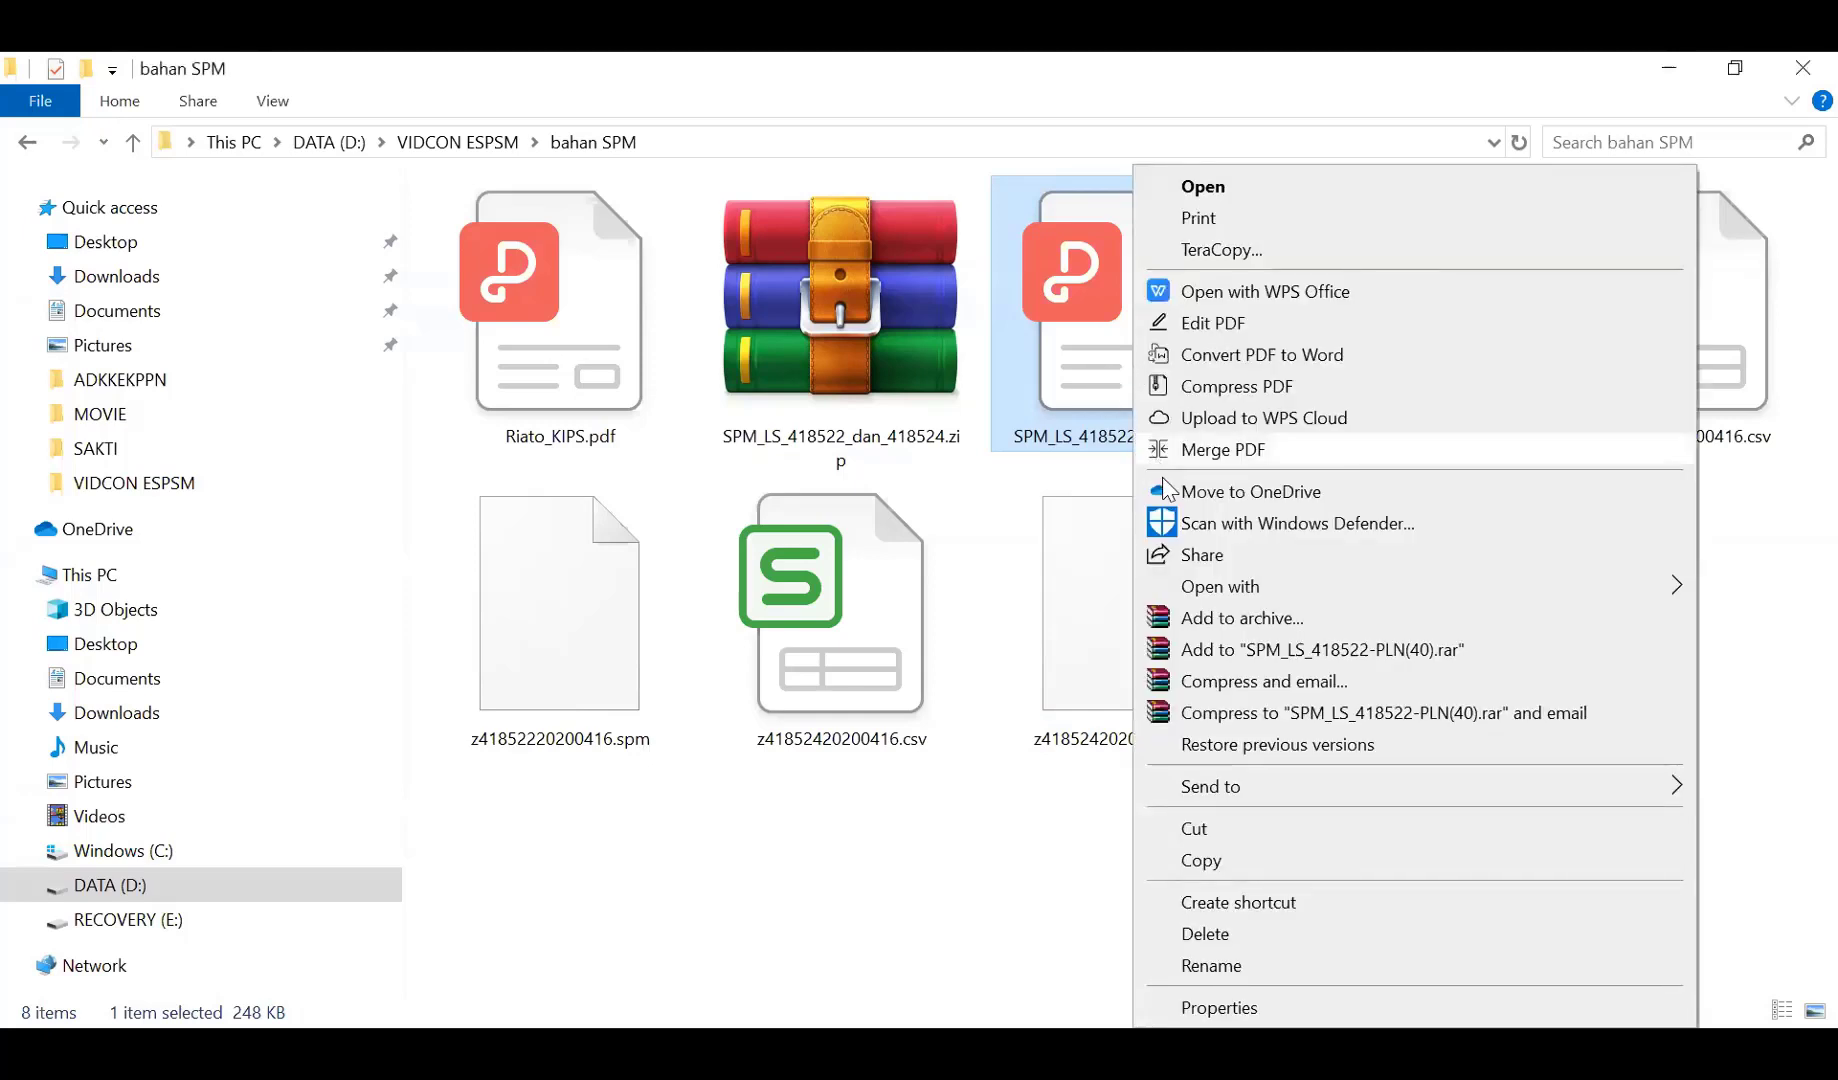
left_click(1283, 622)
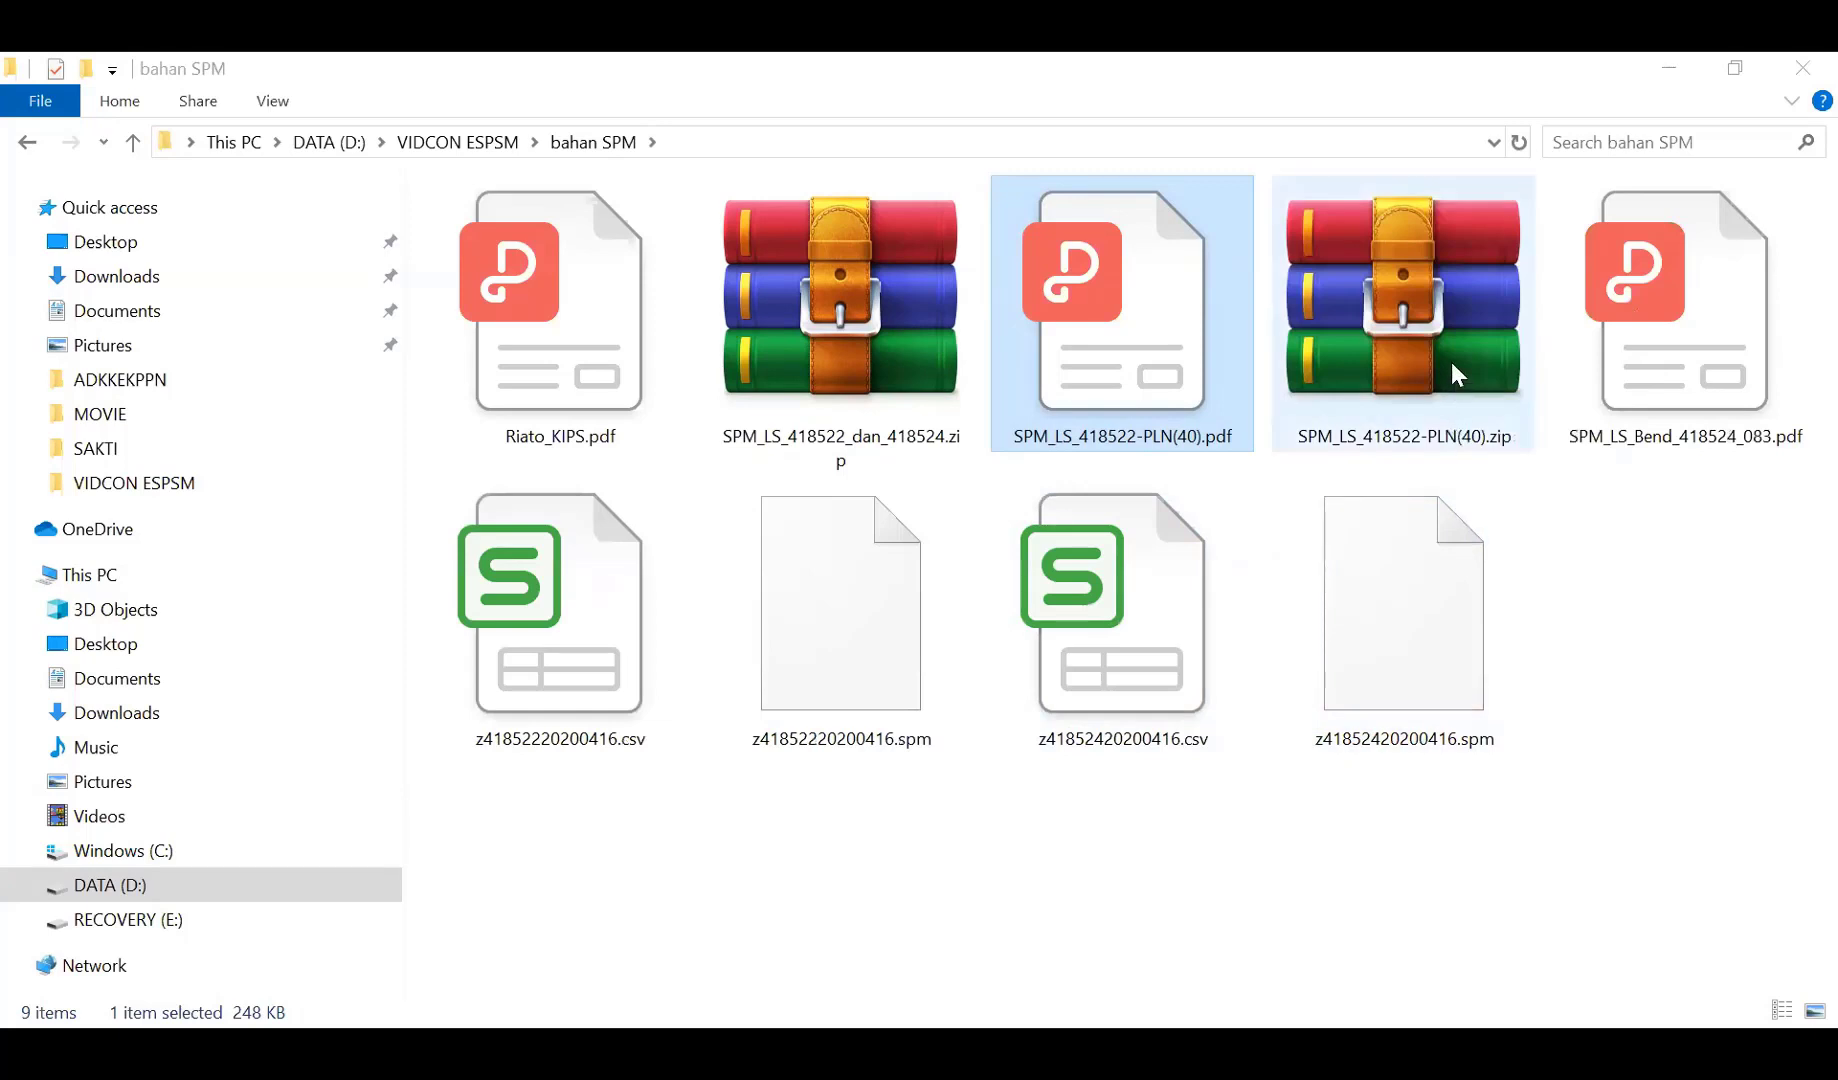
left_click(1452, 373)
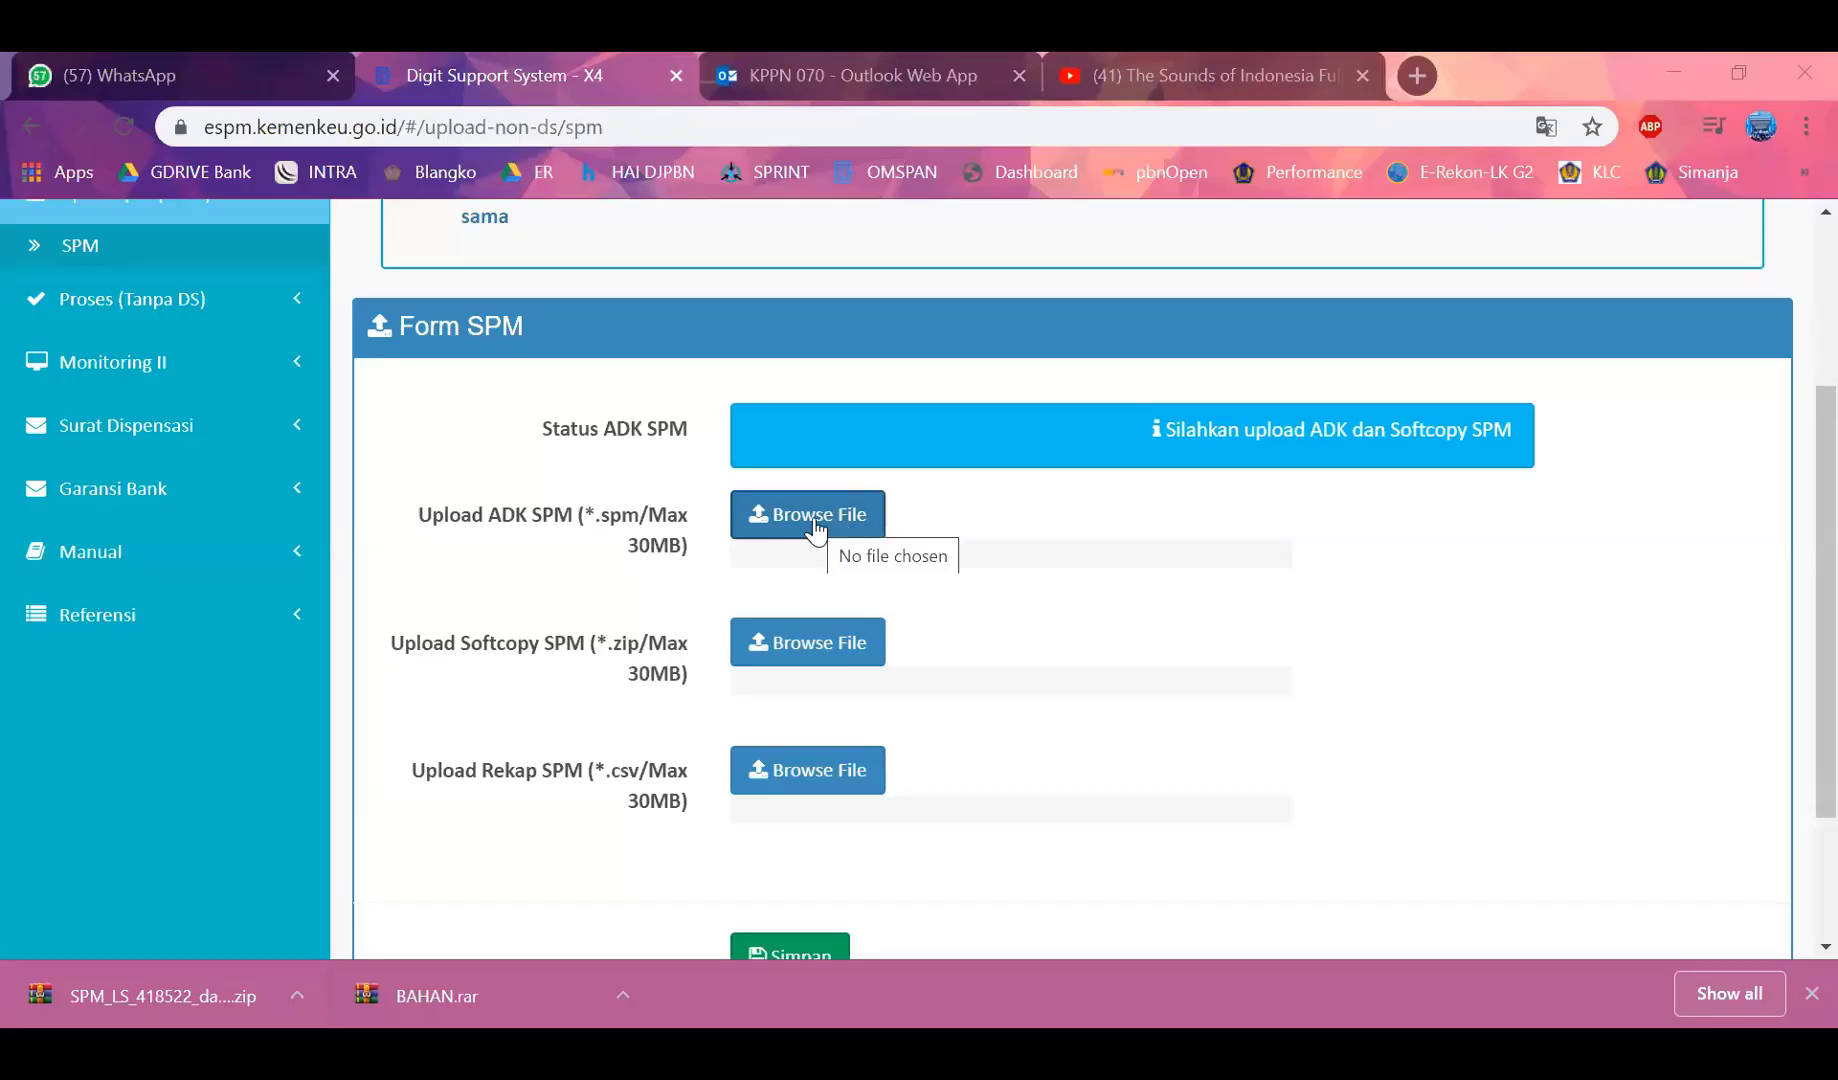
Upload z41852220200416.spm as the ADK SPM file
left_click(815, 528)
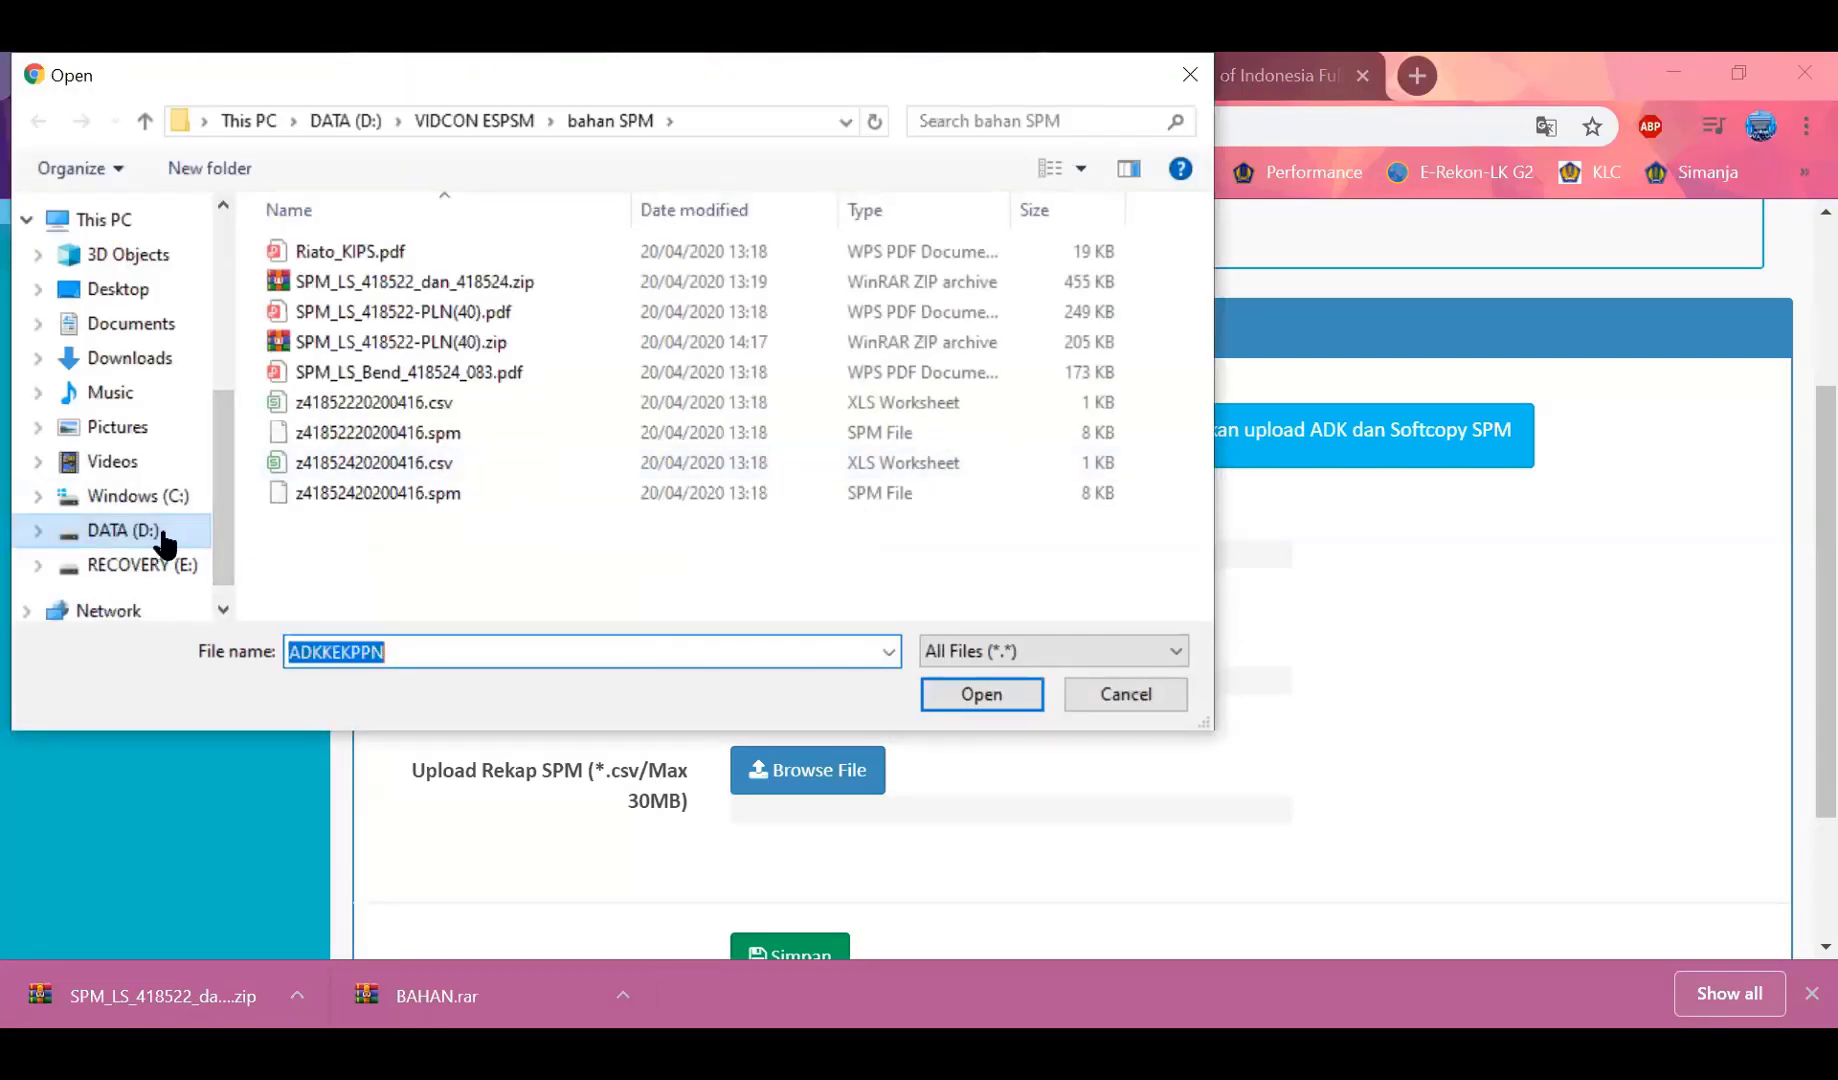
left_click(451, 441)
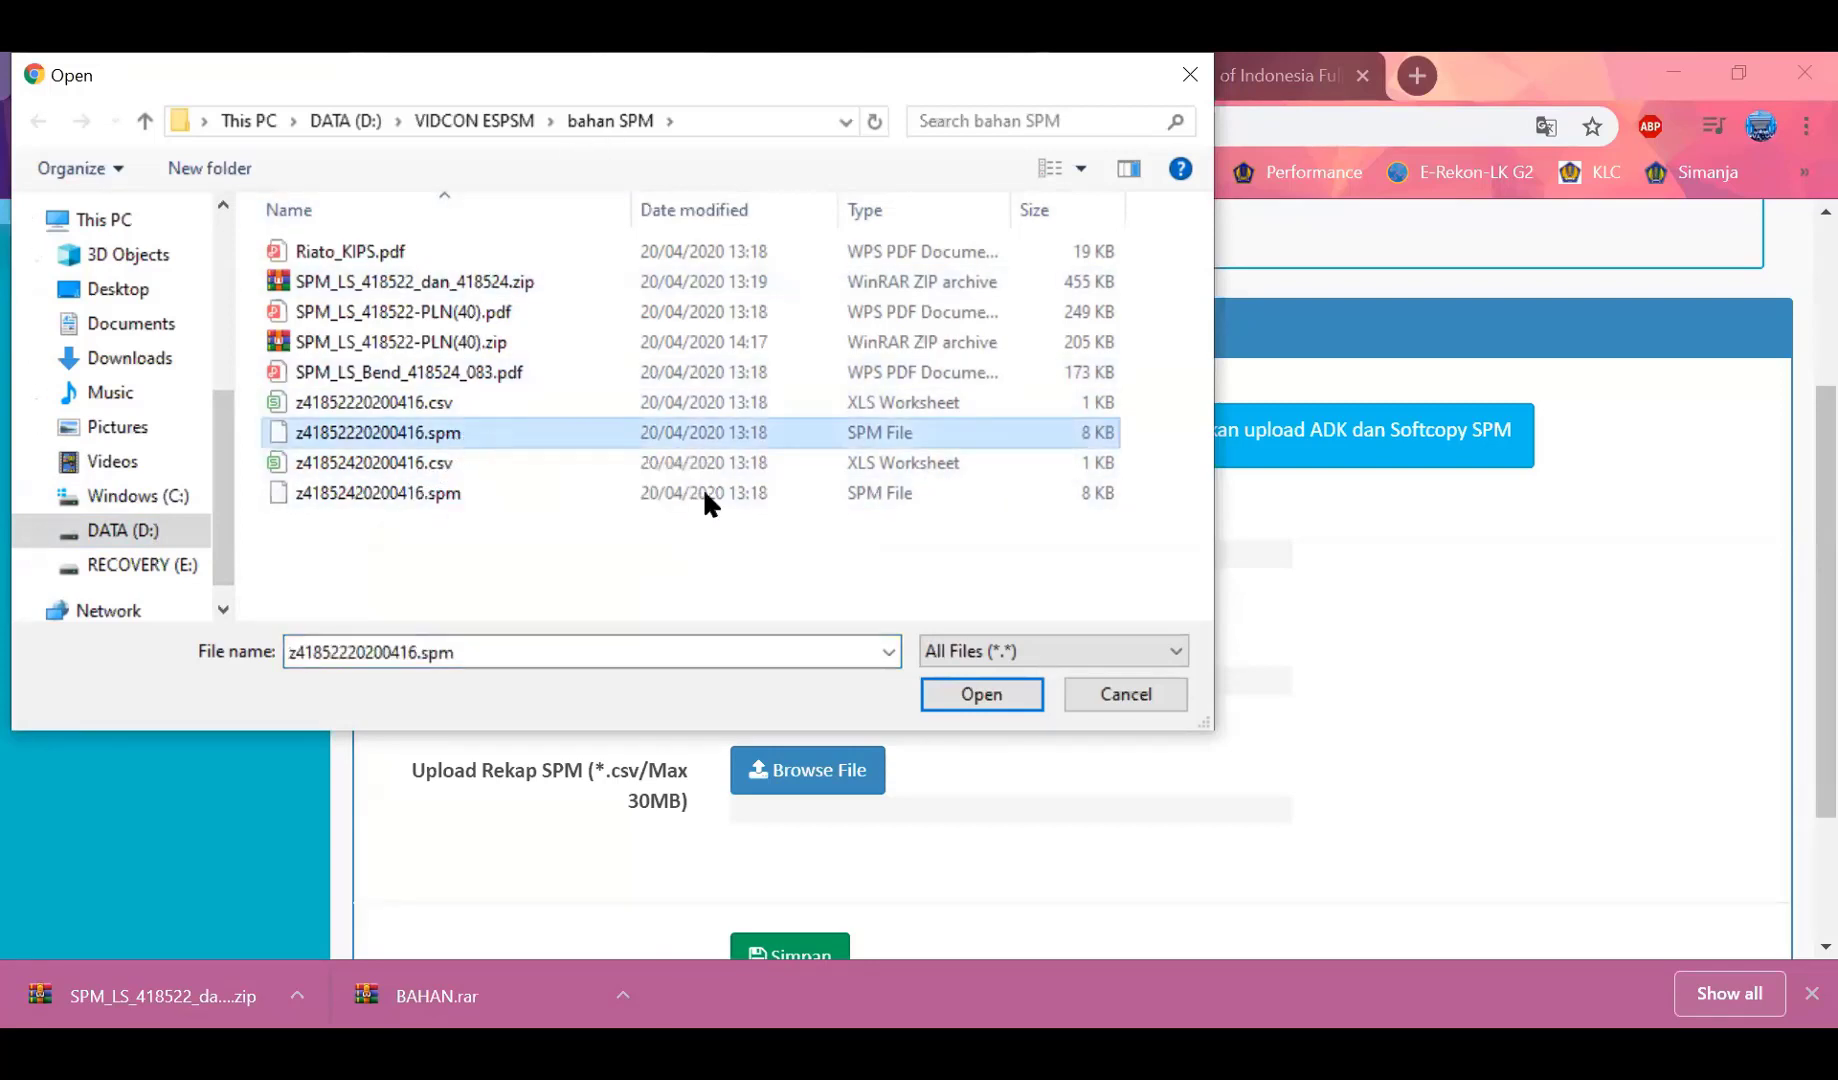
left_click(983, 695)
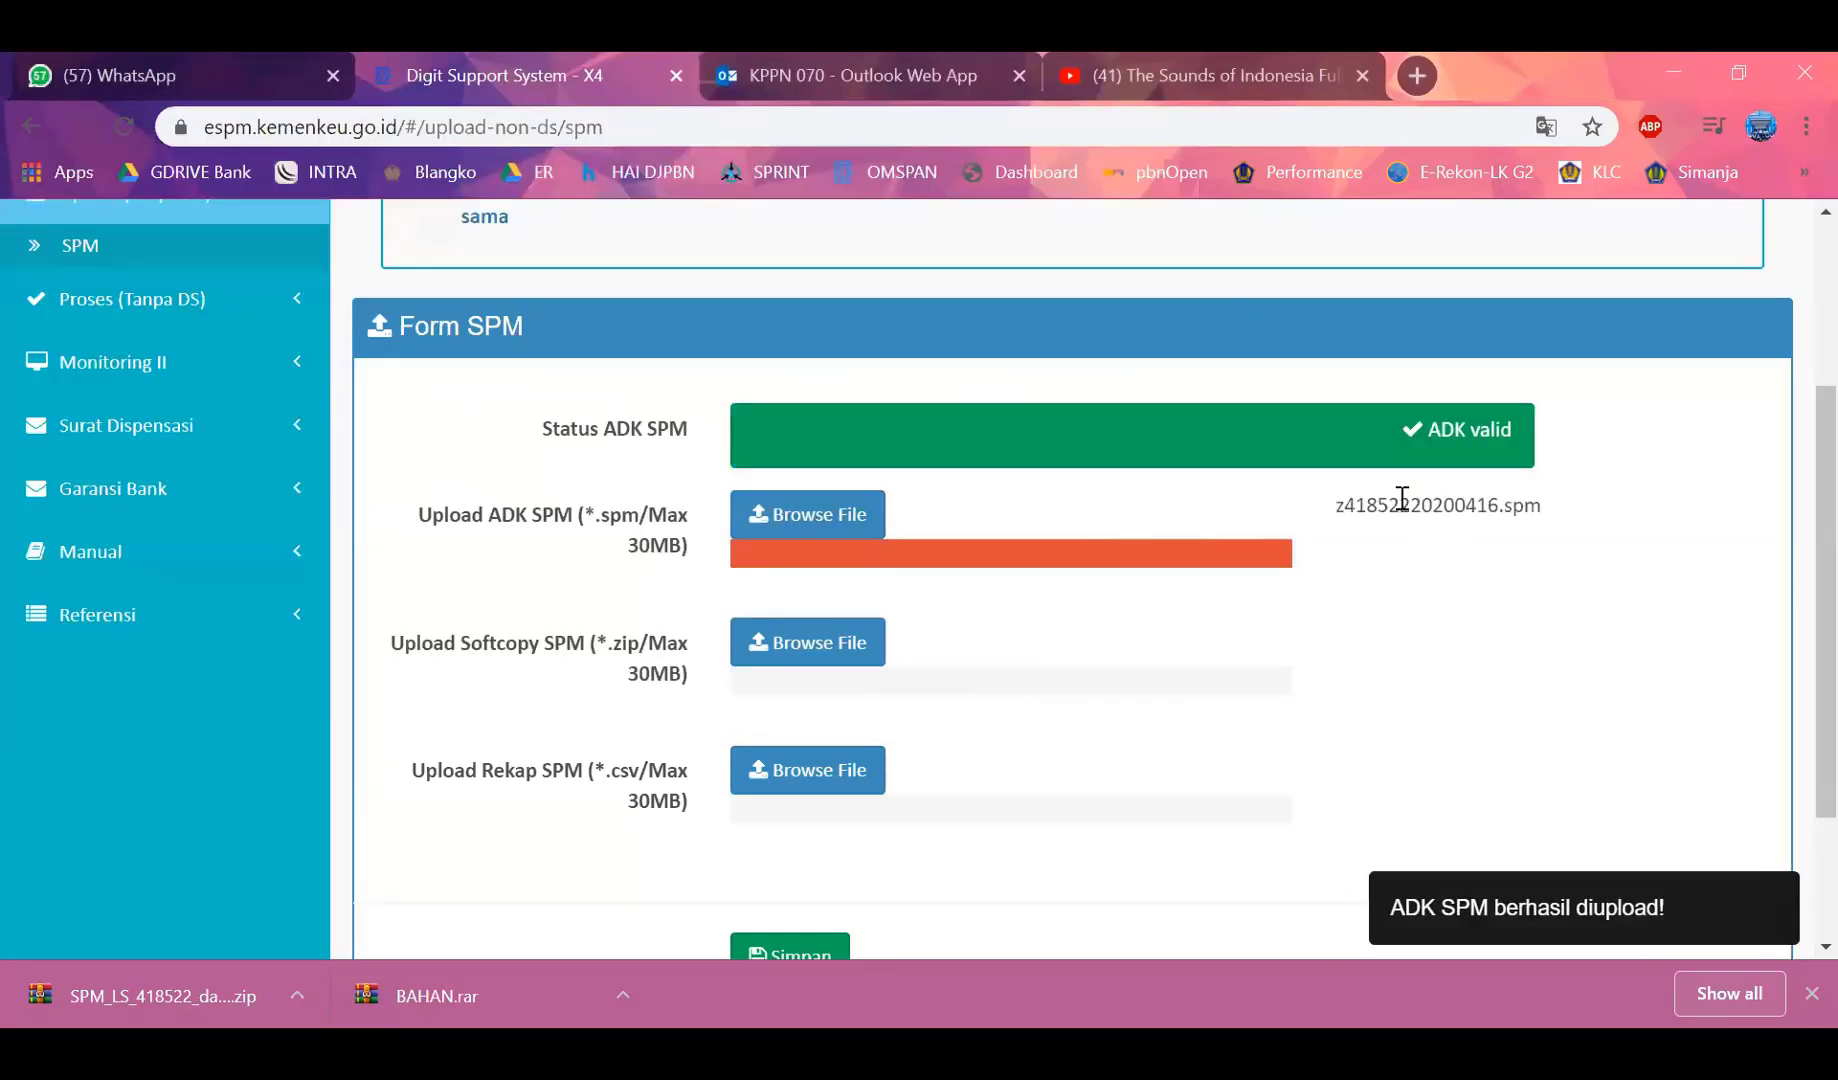
Try uploading SPM_LS_418522-PLN(40).zip as the softcopy SPM, which gets rejected
left_click(834, 653)
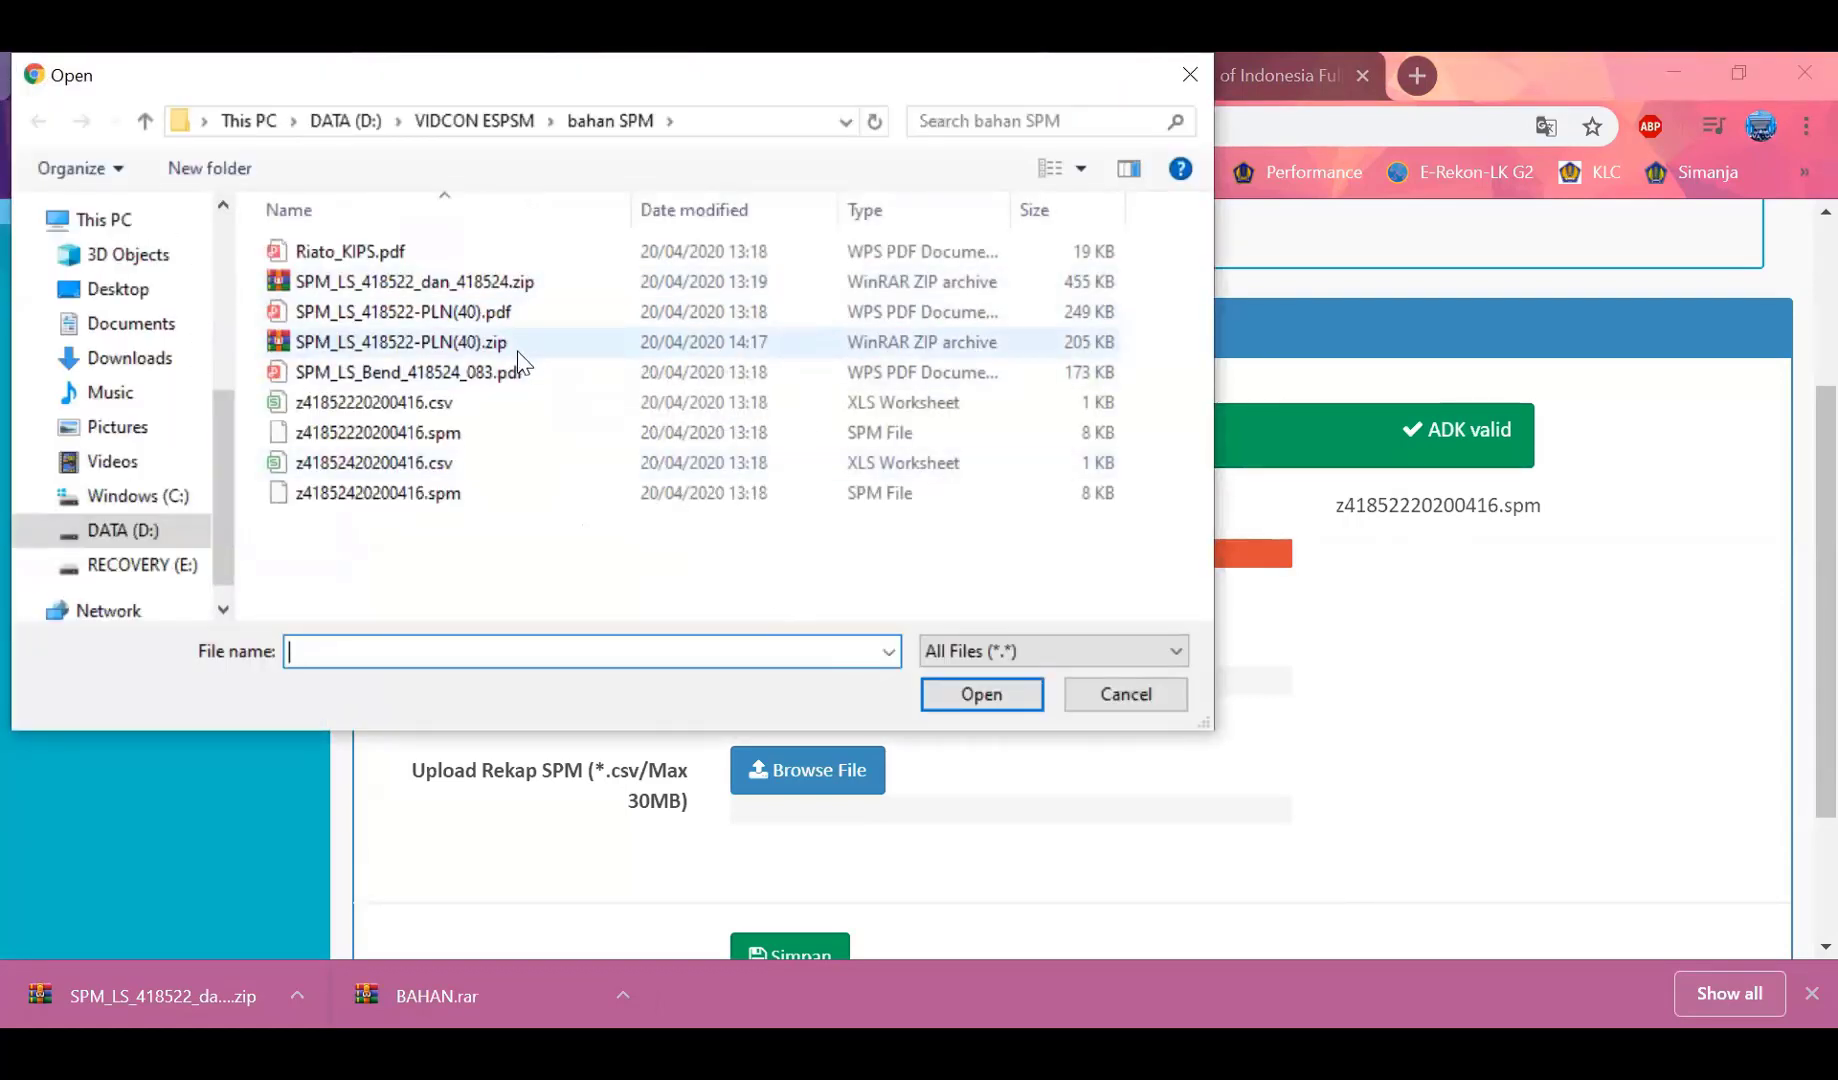
left_click(518, 345)
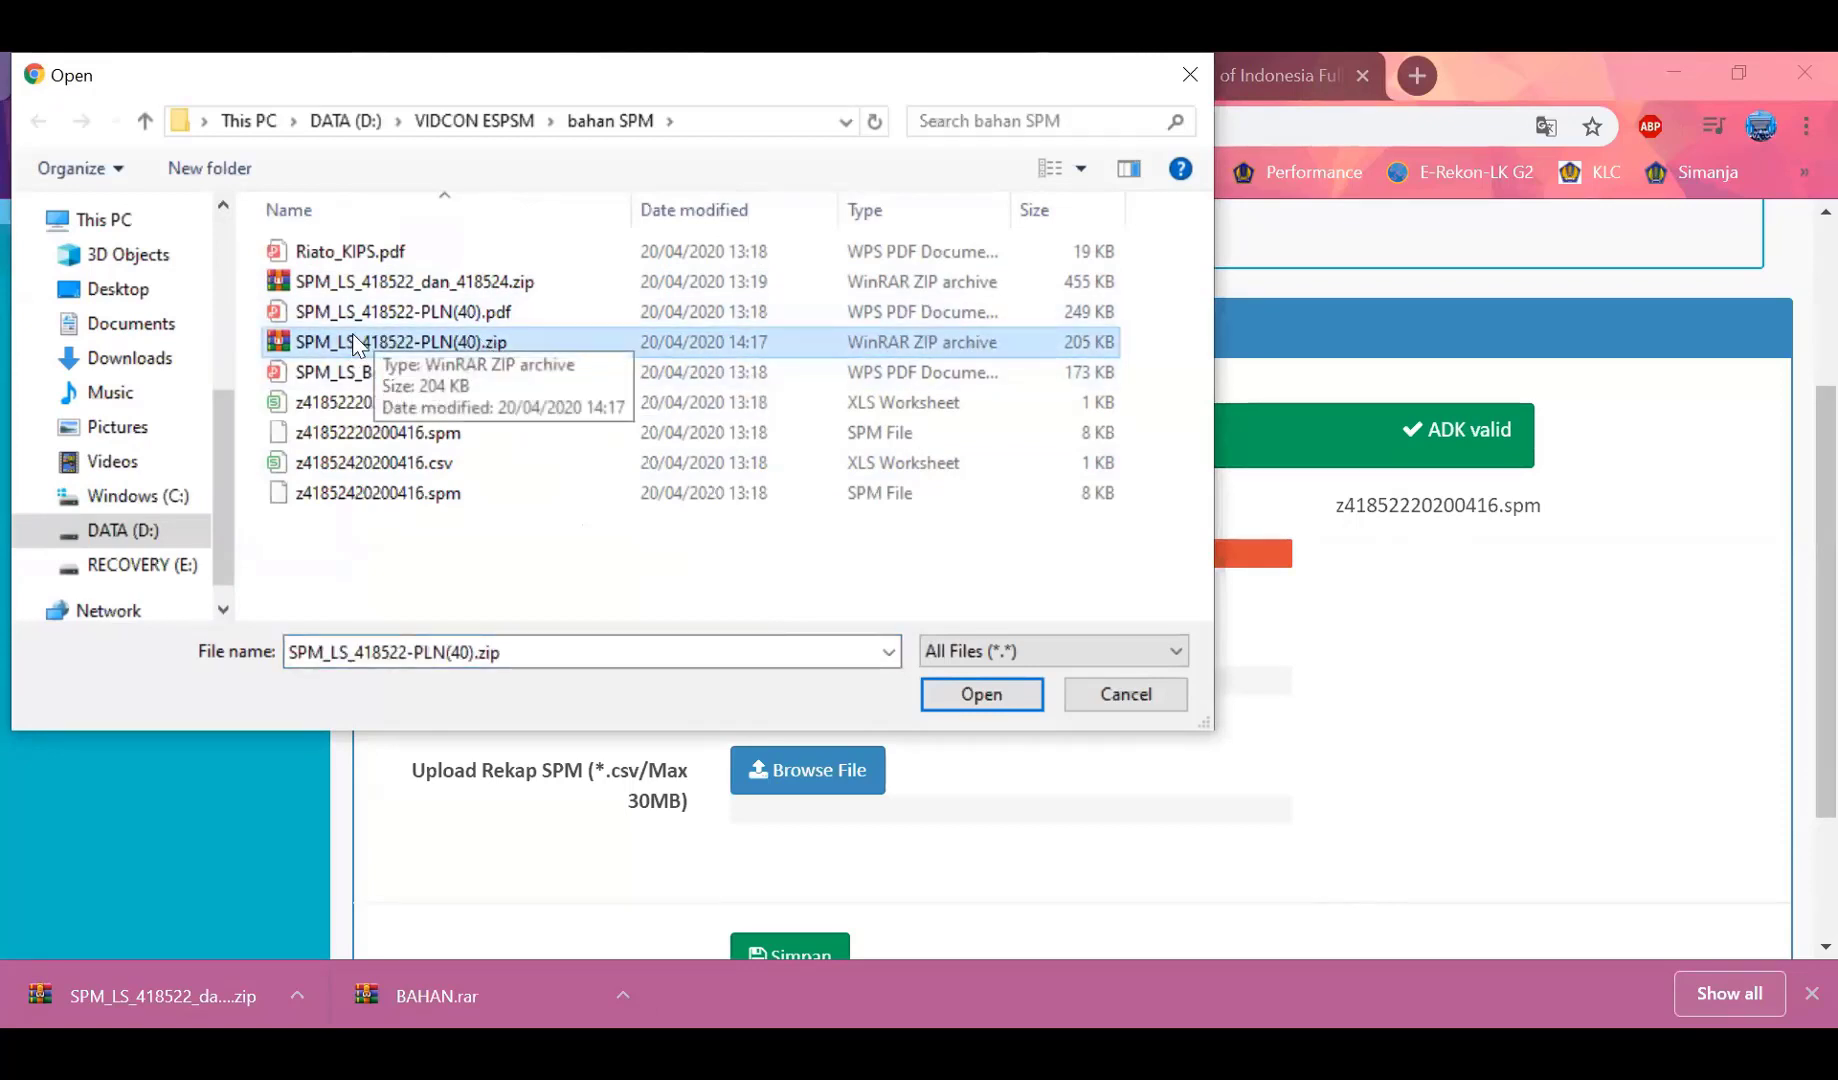
left_click(994, 700)
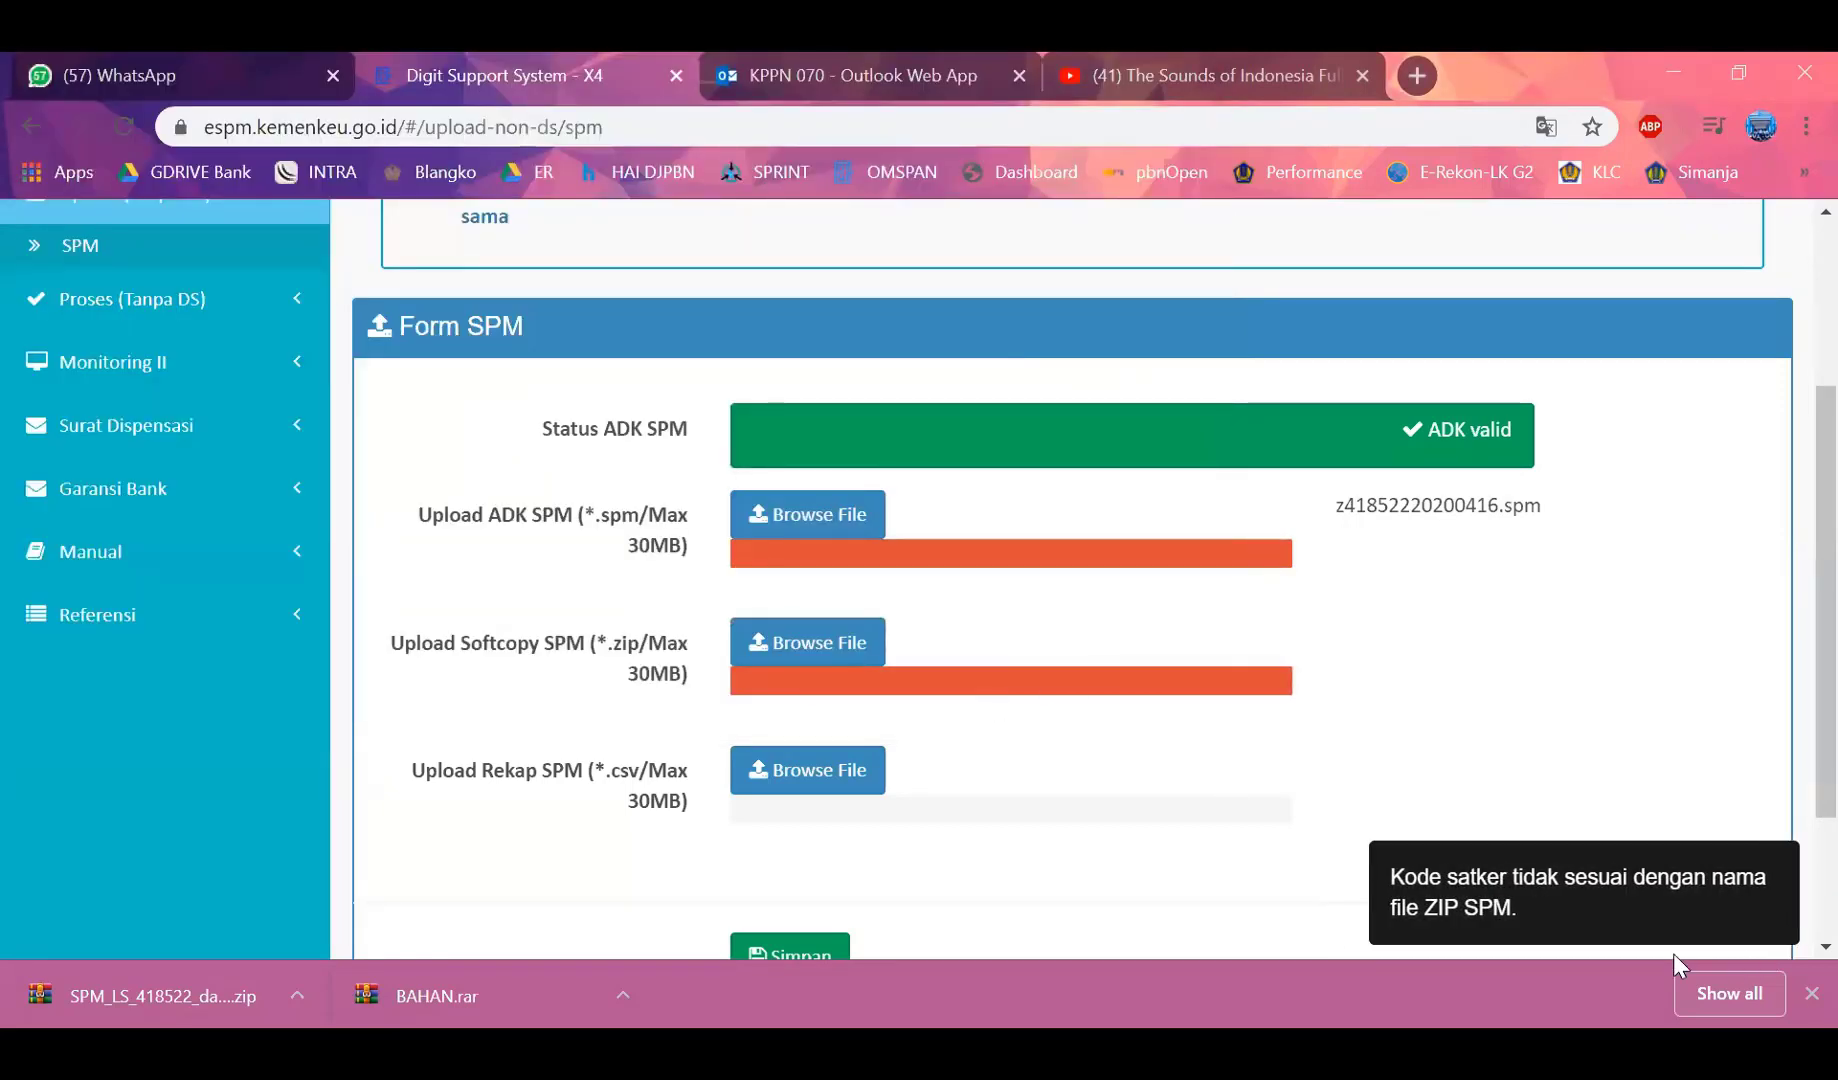
Rename SPM_LS_418522-PLN(40).zip to z41852220200416.zip, copying the name from the .spm file
left_click(1549, 908)
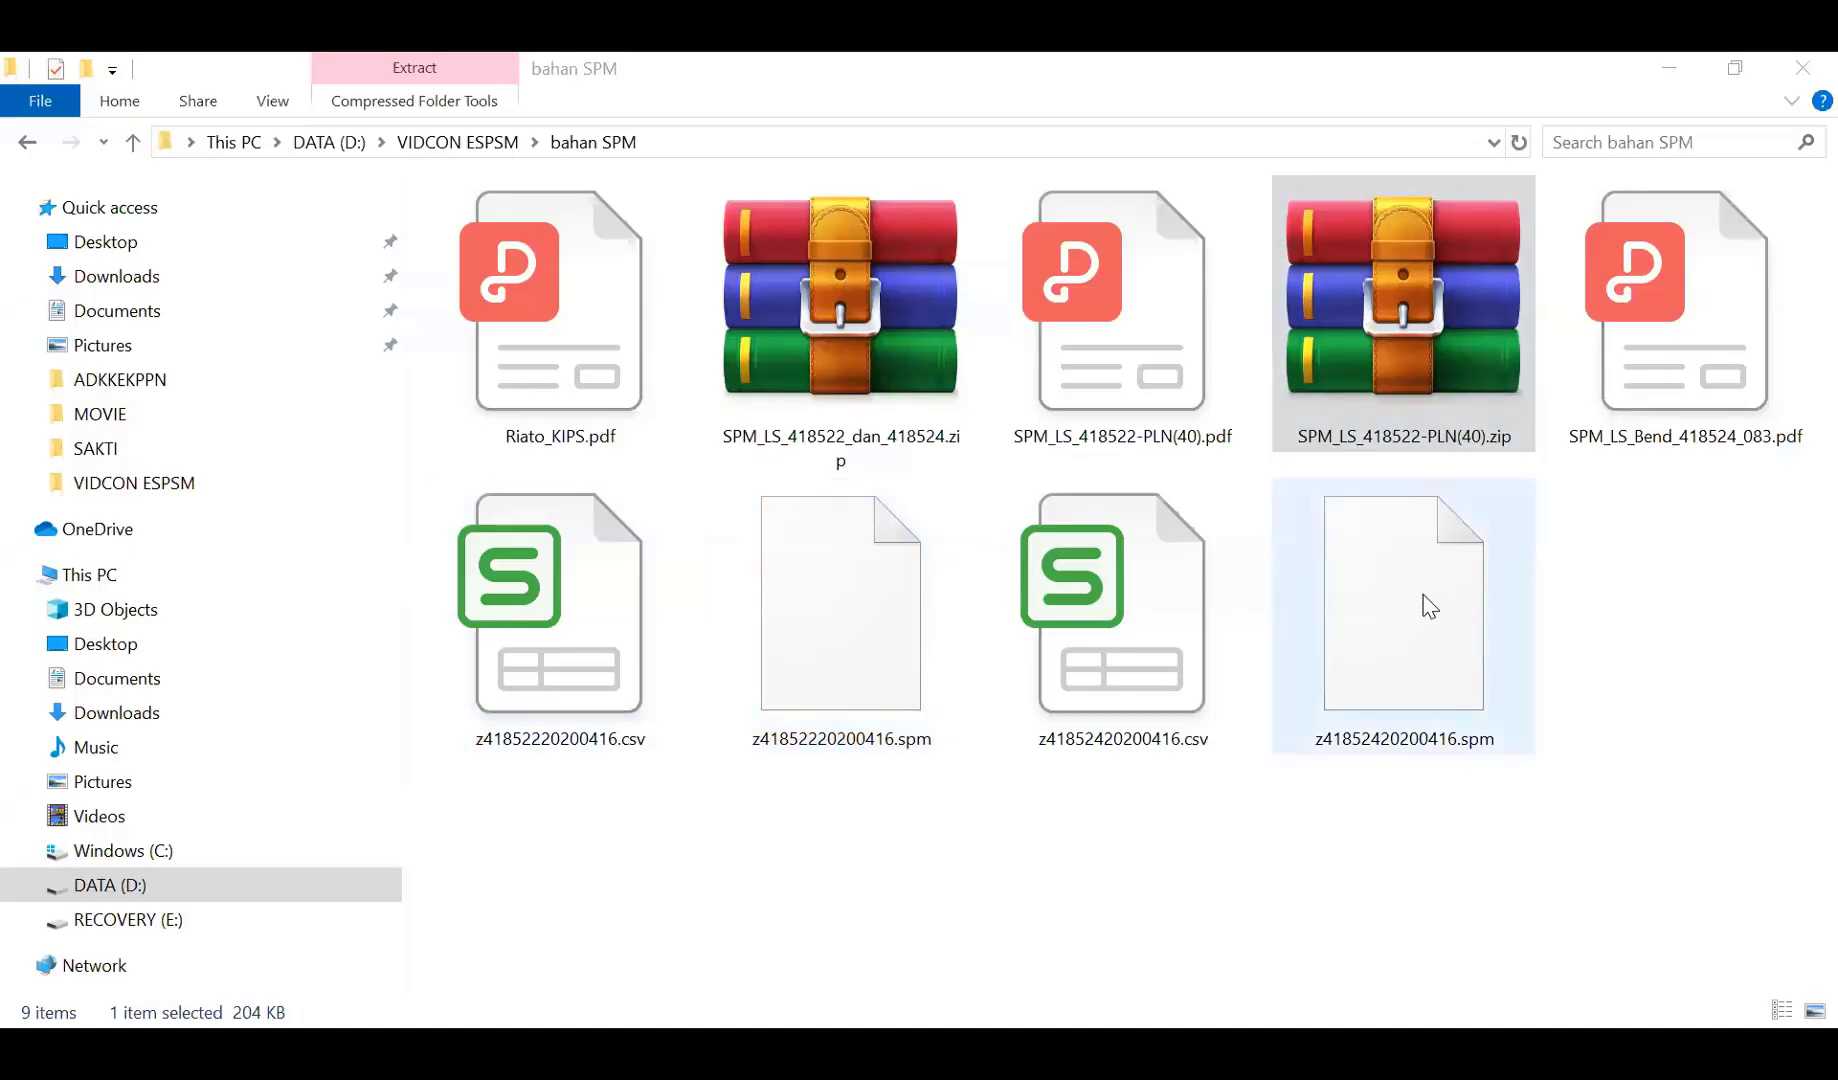
left_click(847, 685)
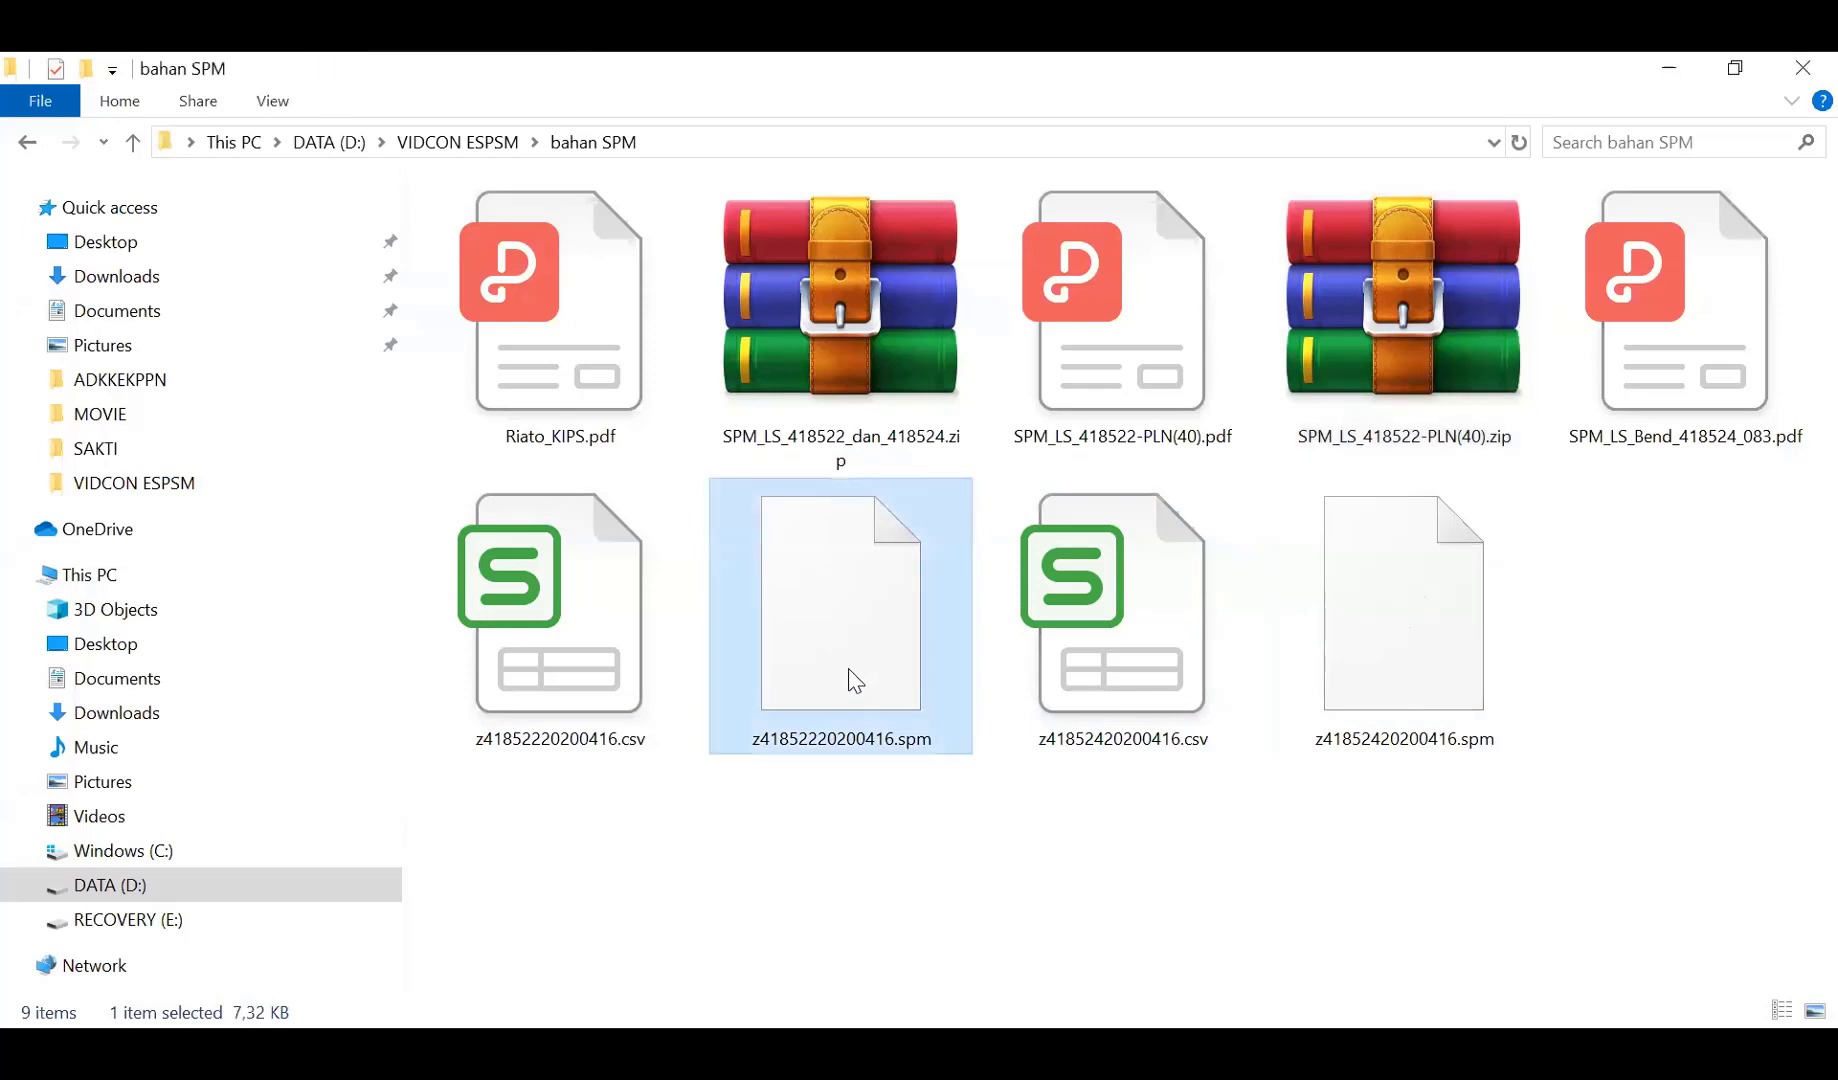
left_click(856, 730)
key("ctrl+c")
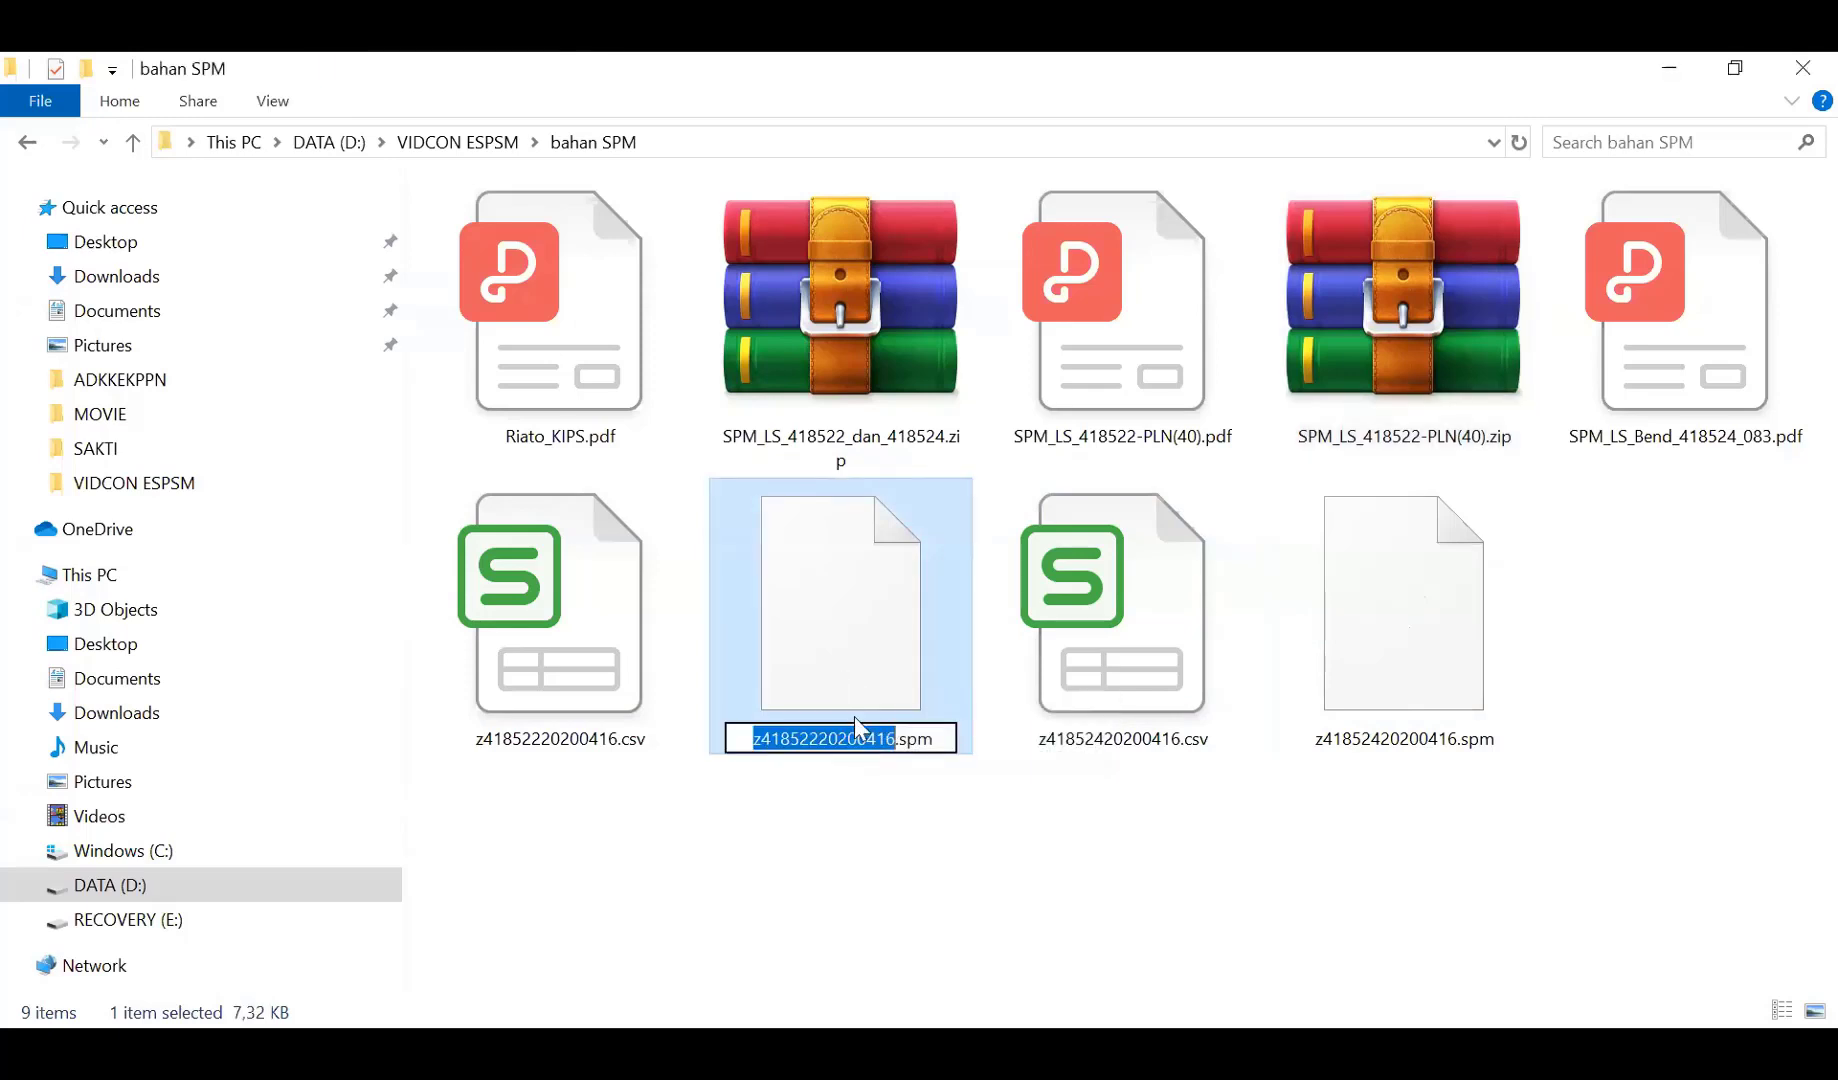
left_click(885, 815)
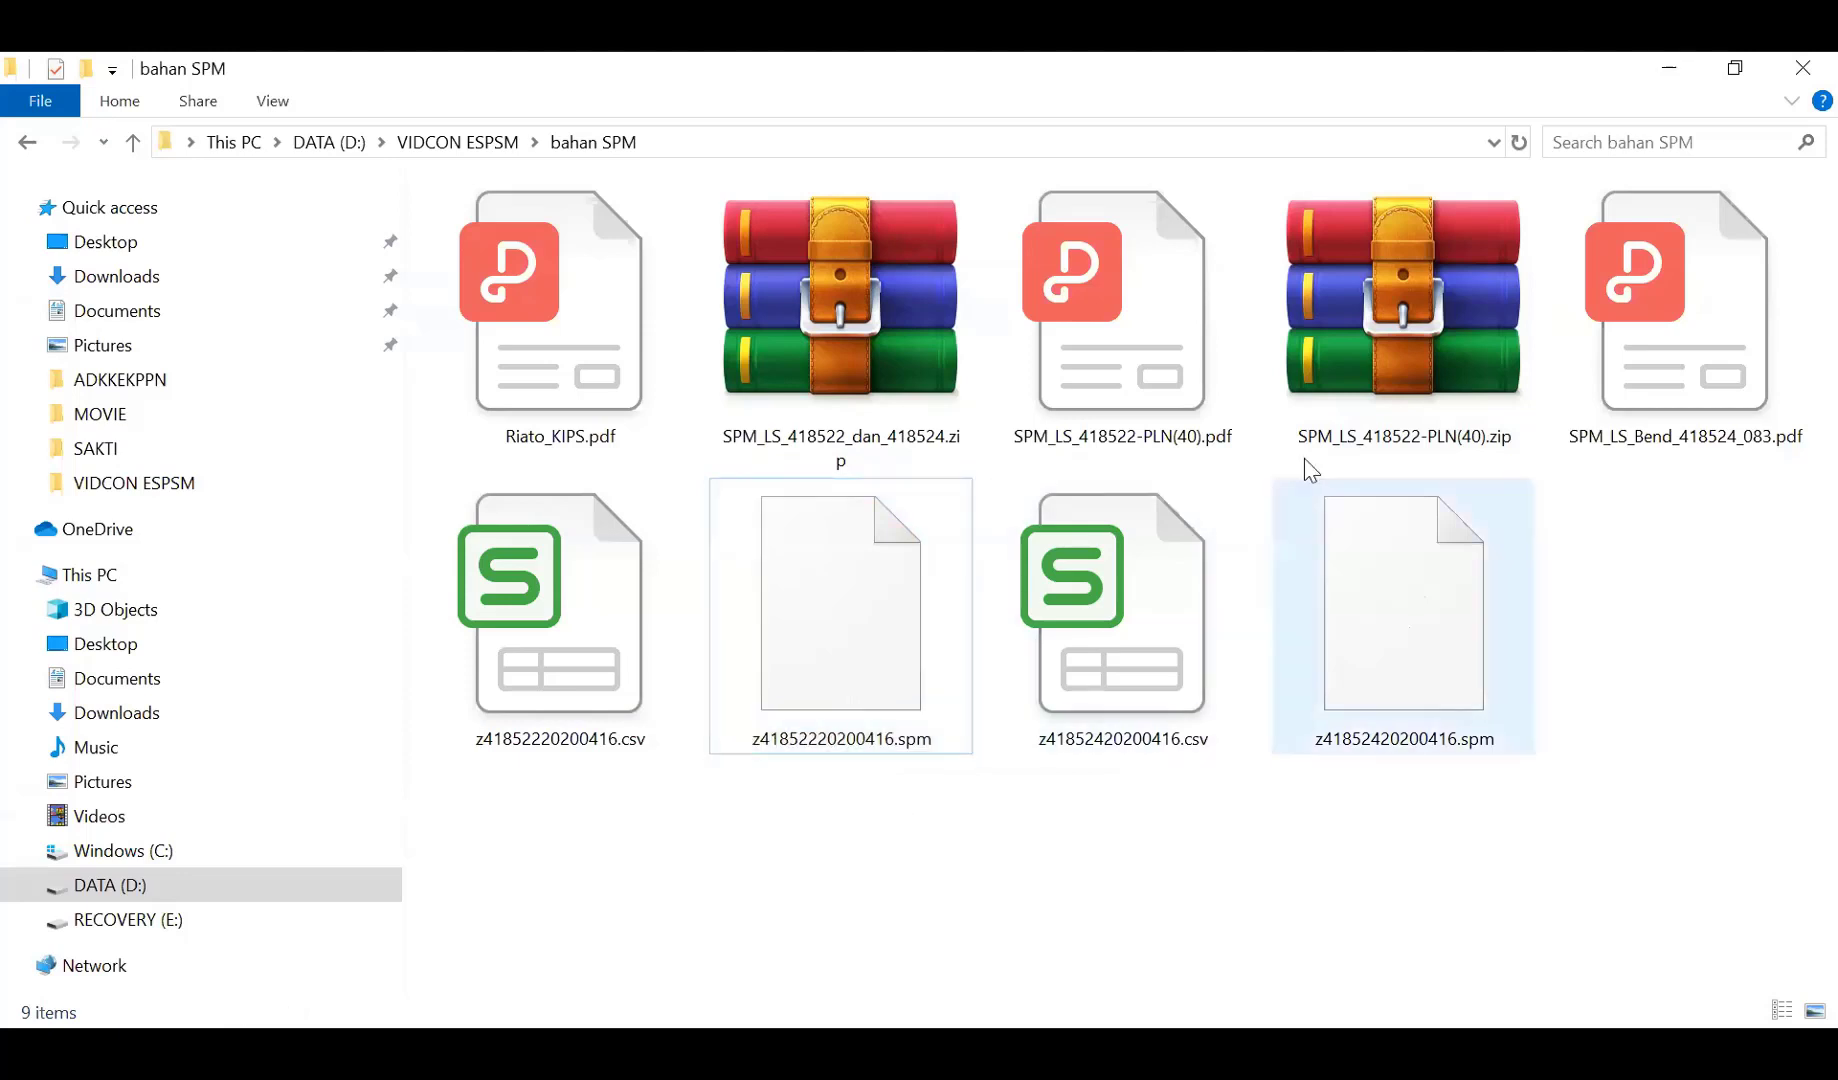
left_click(1350, 395)
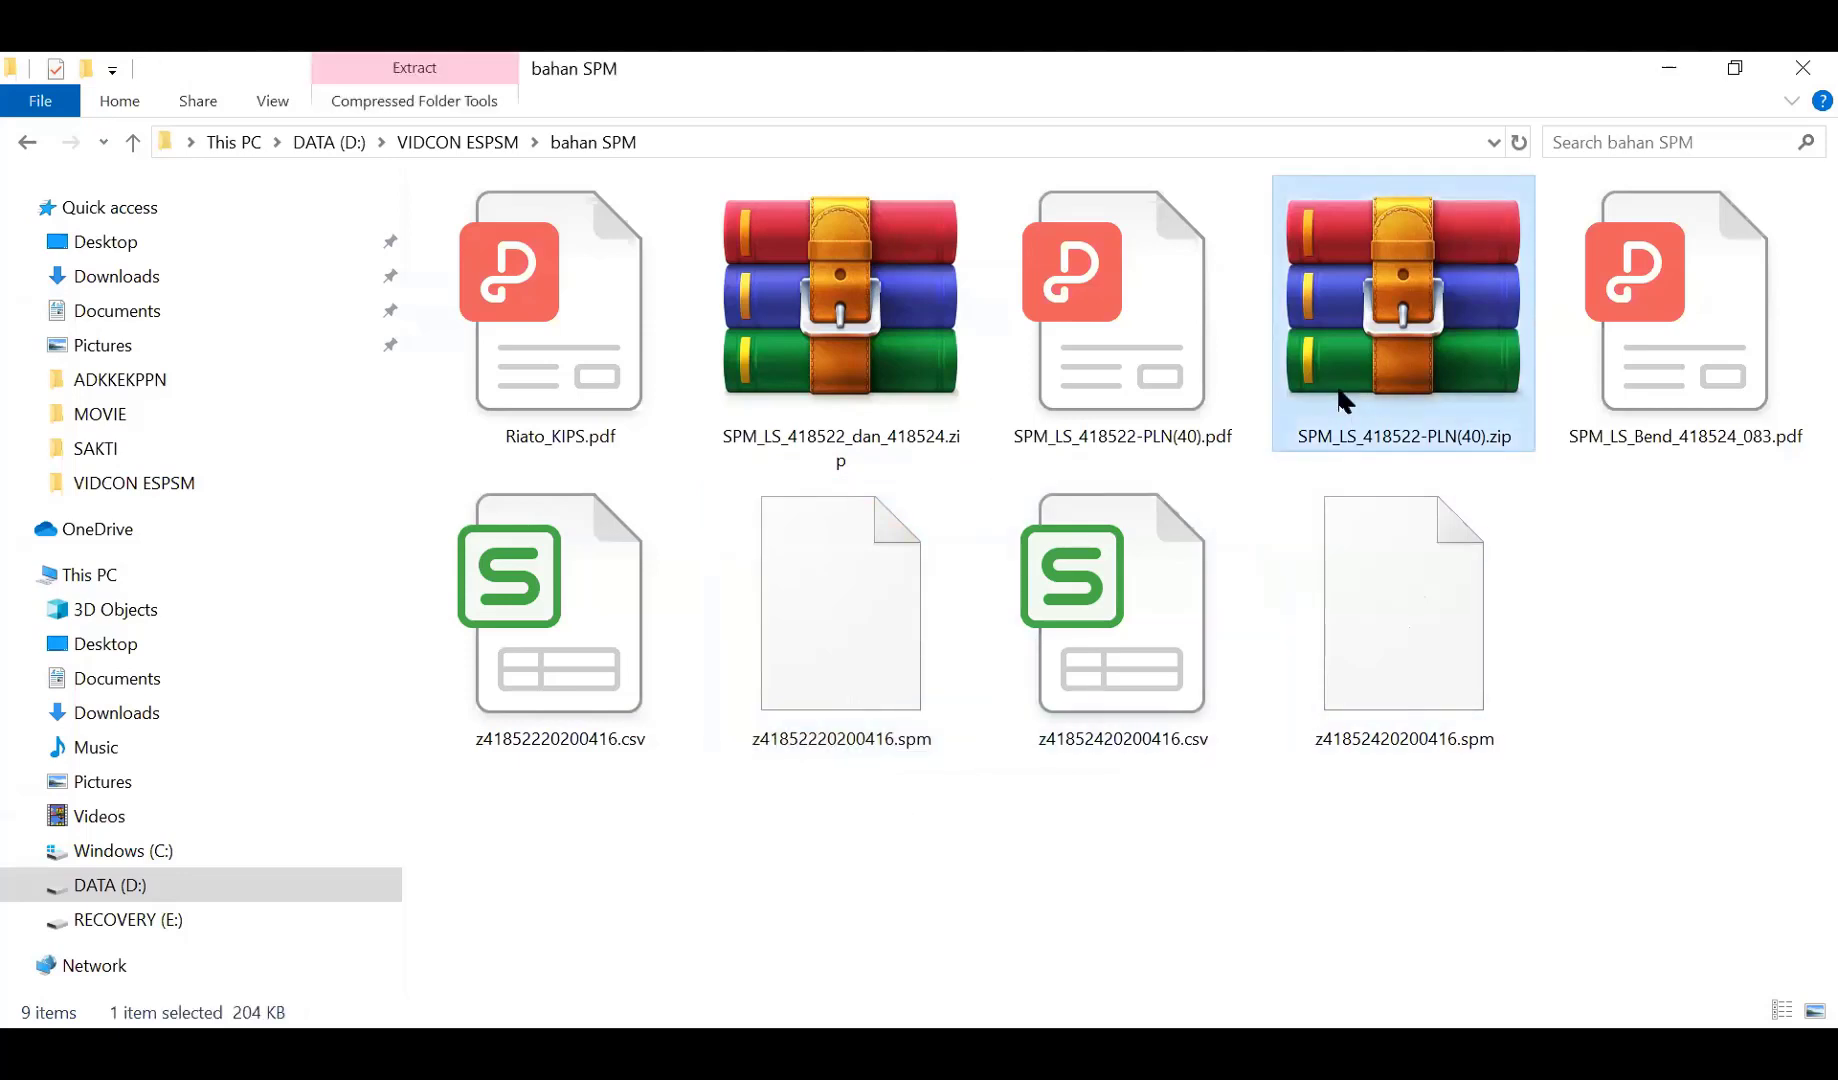
key("F2")
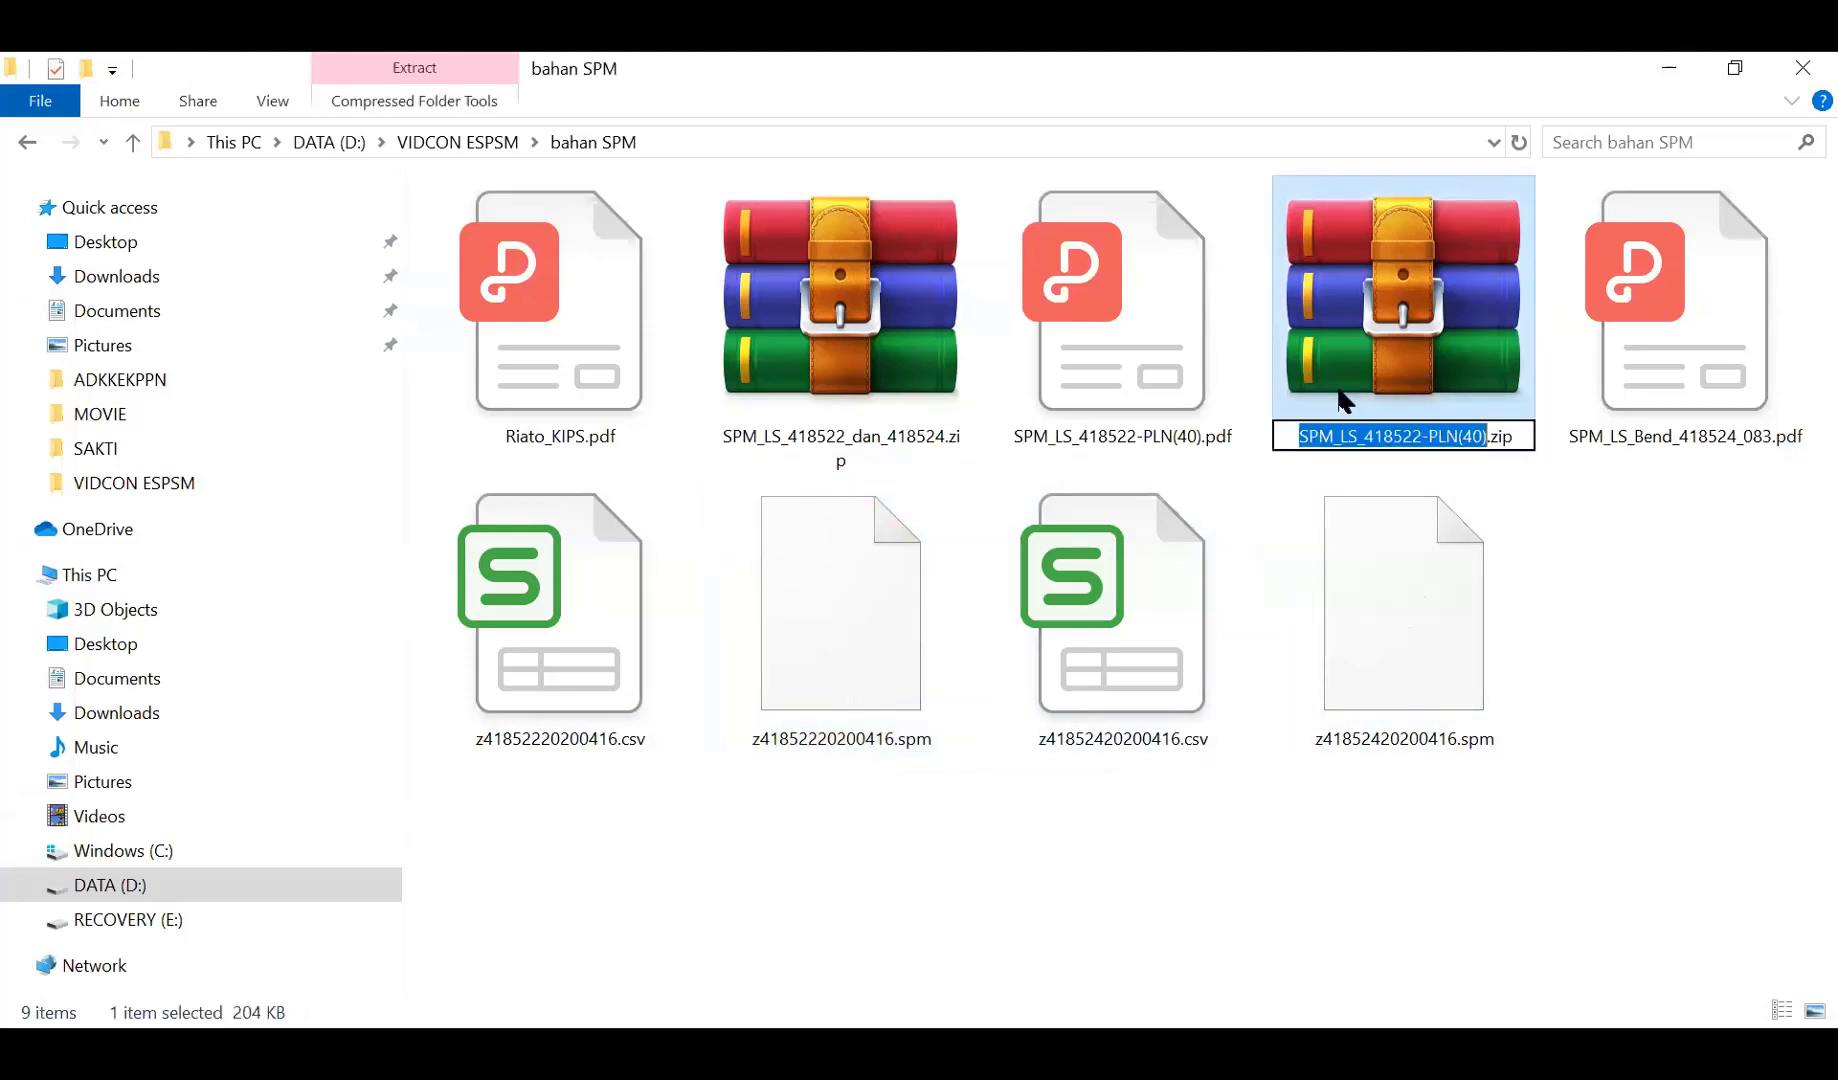
key("ctrl+v")
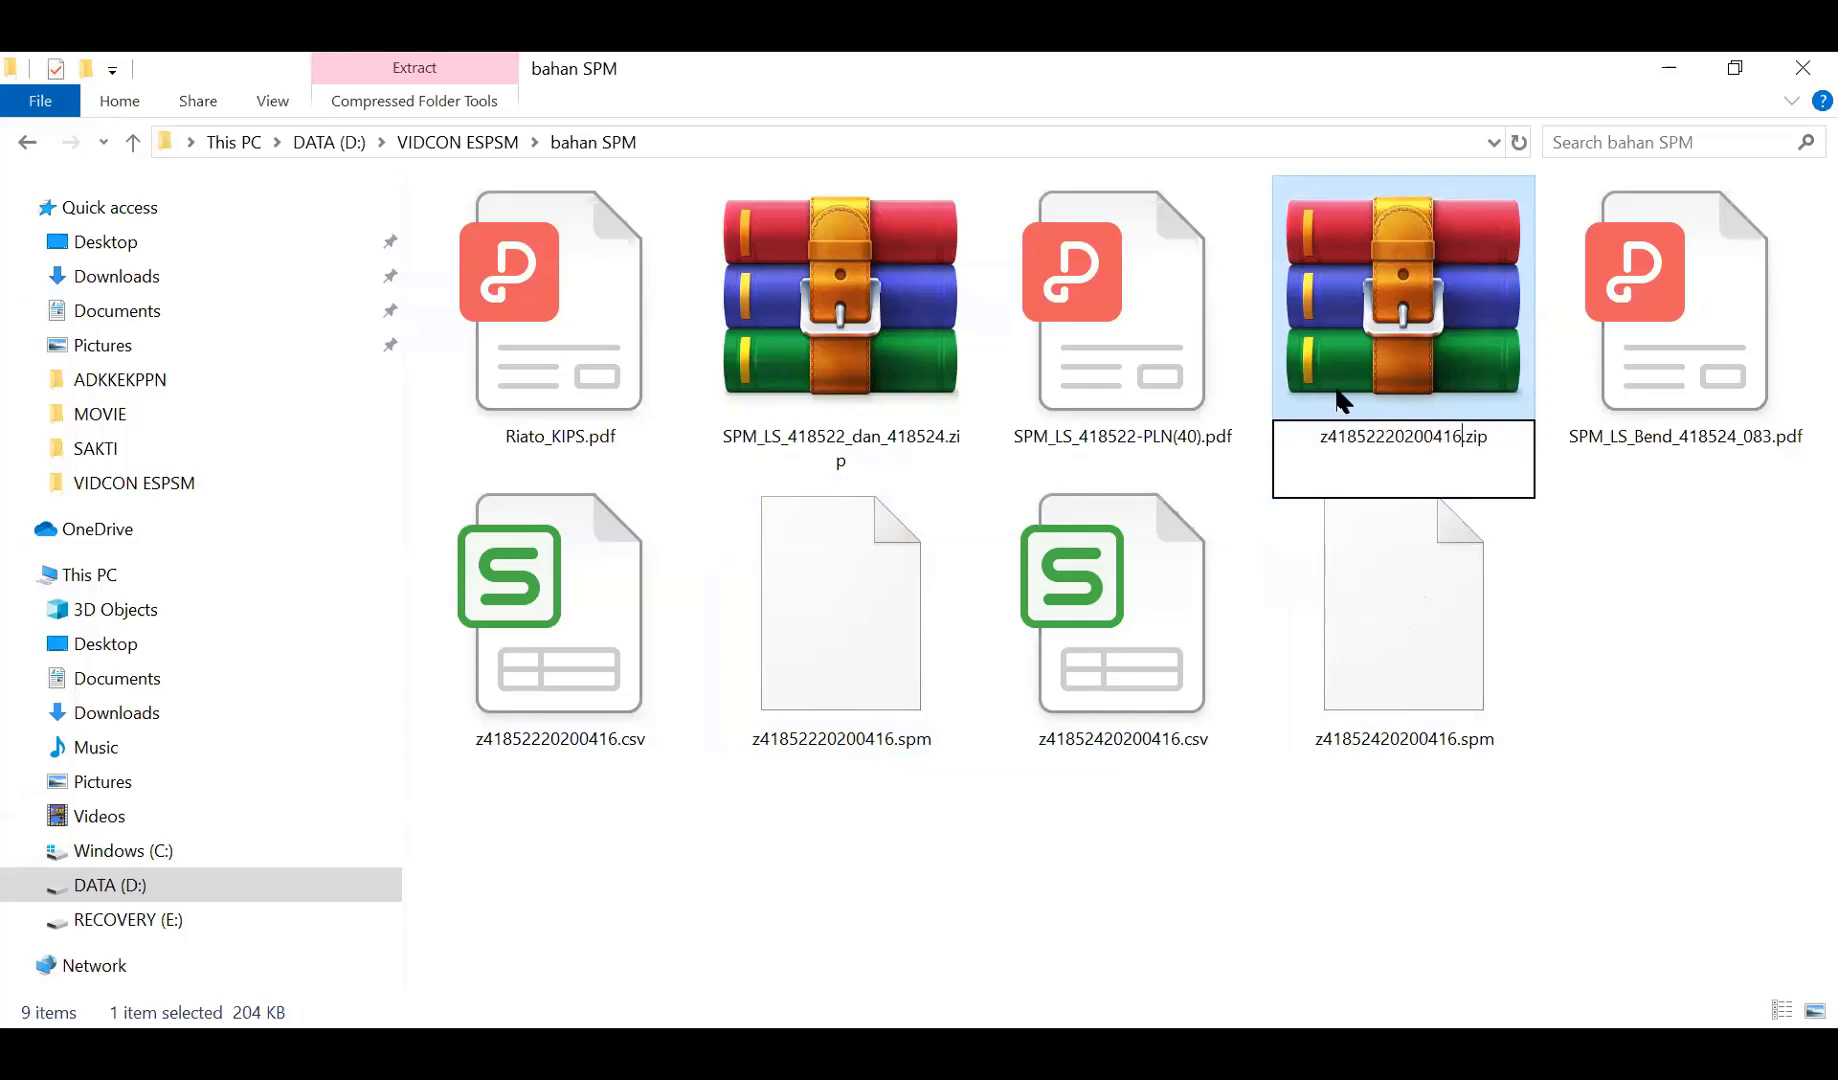
key("Return")
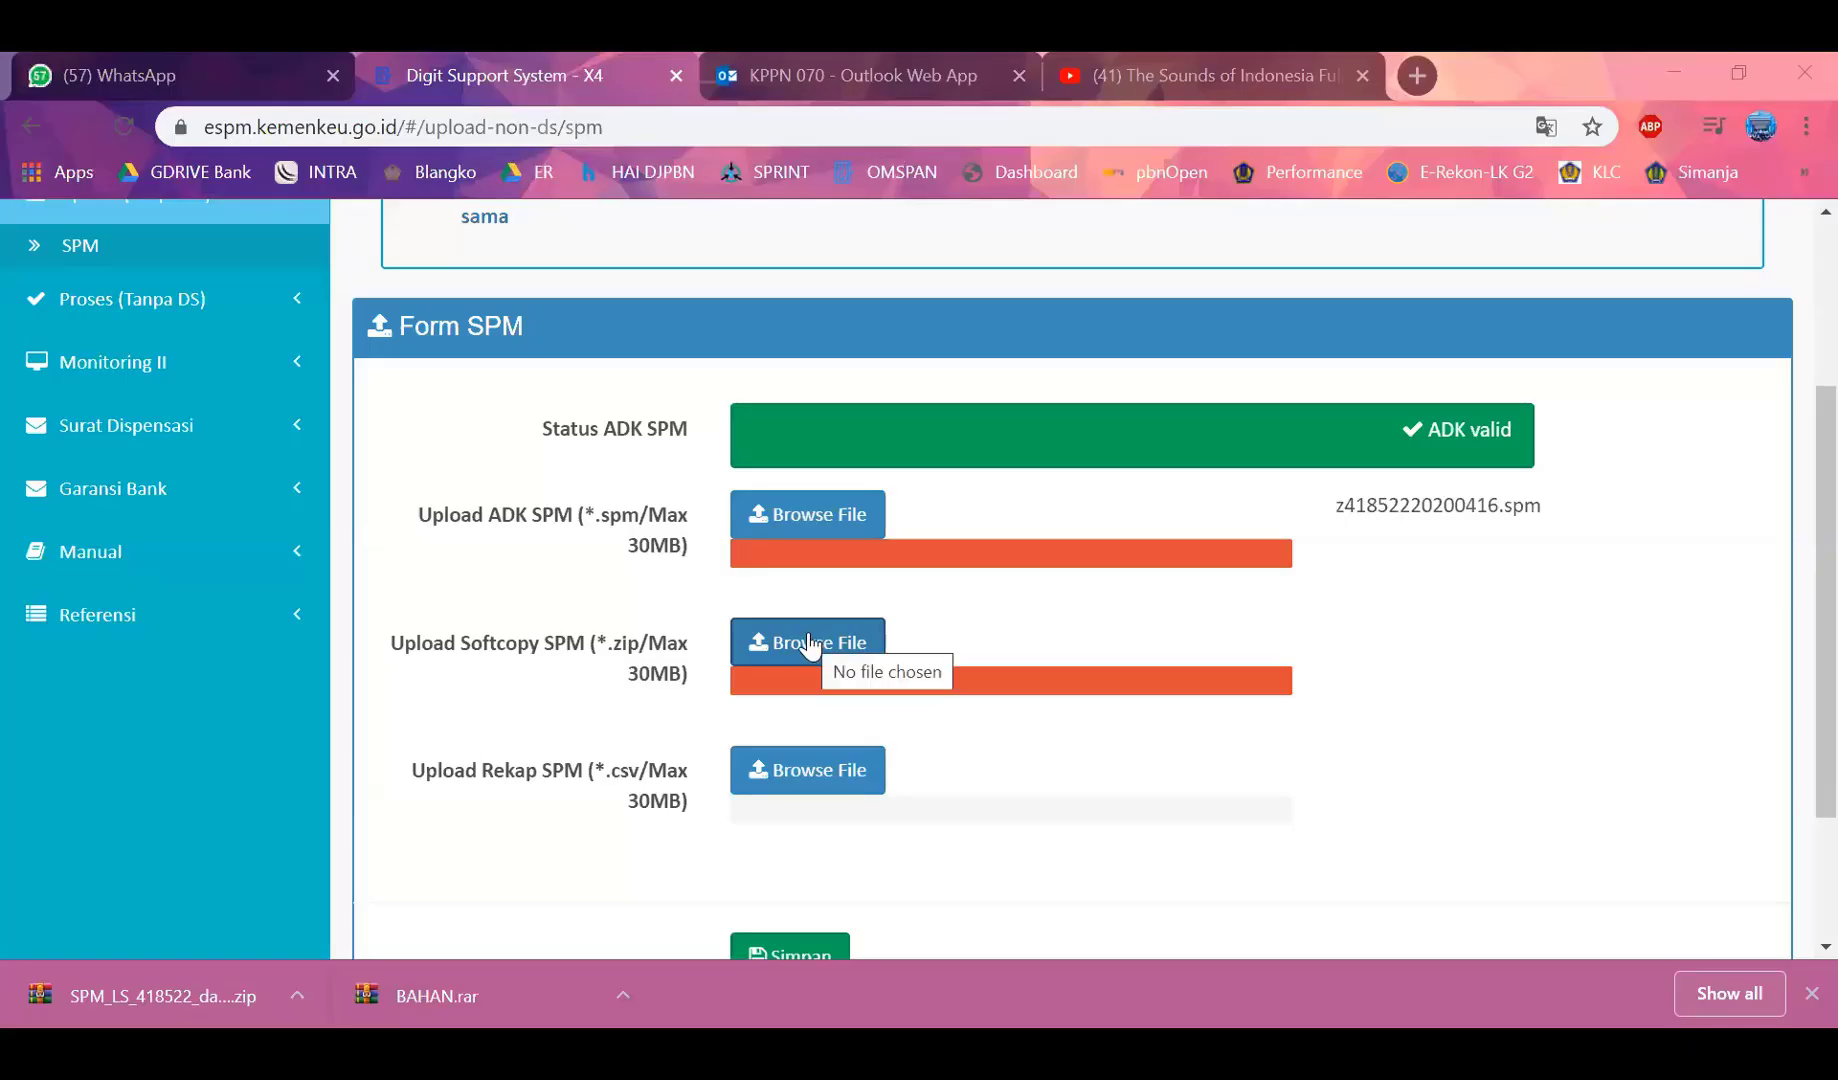
Upload z41852220200416.zip as the softcopy SPM
left_click(810, 645)
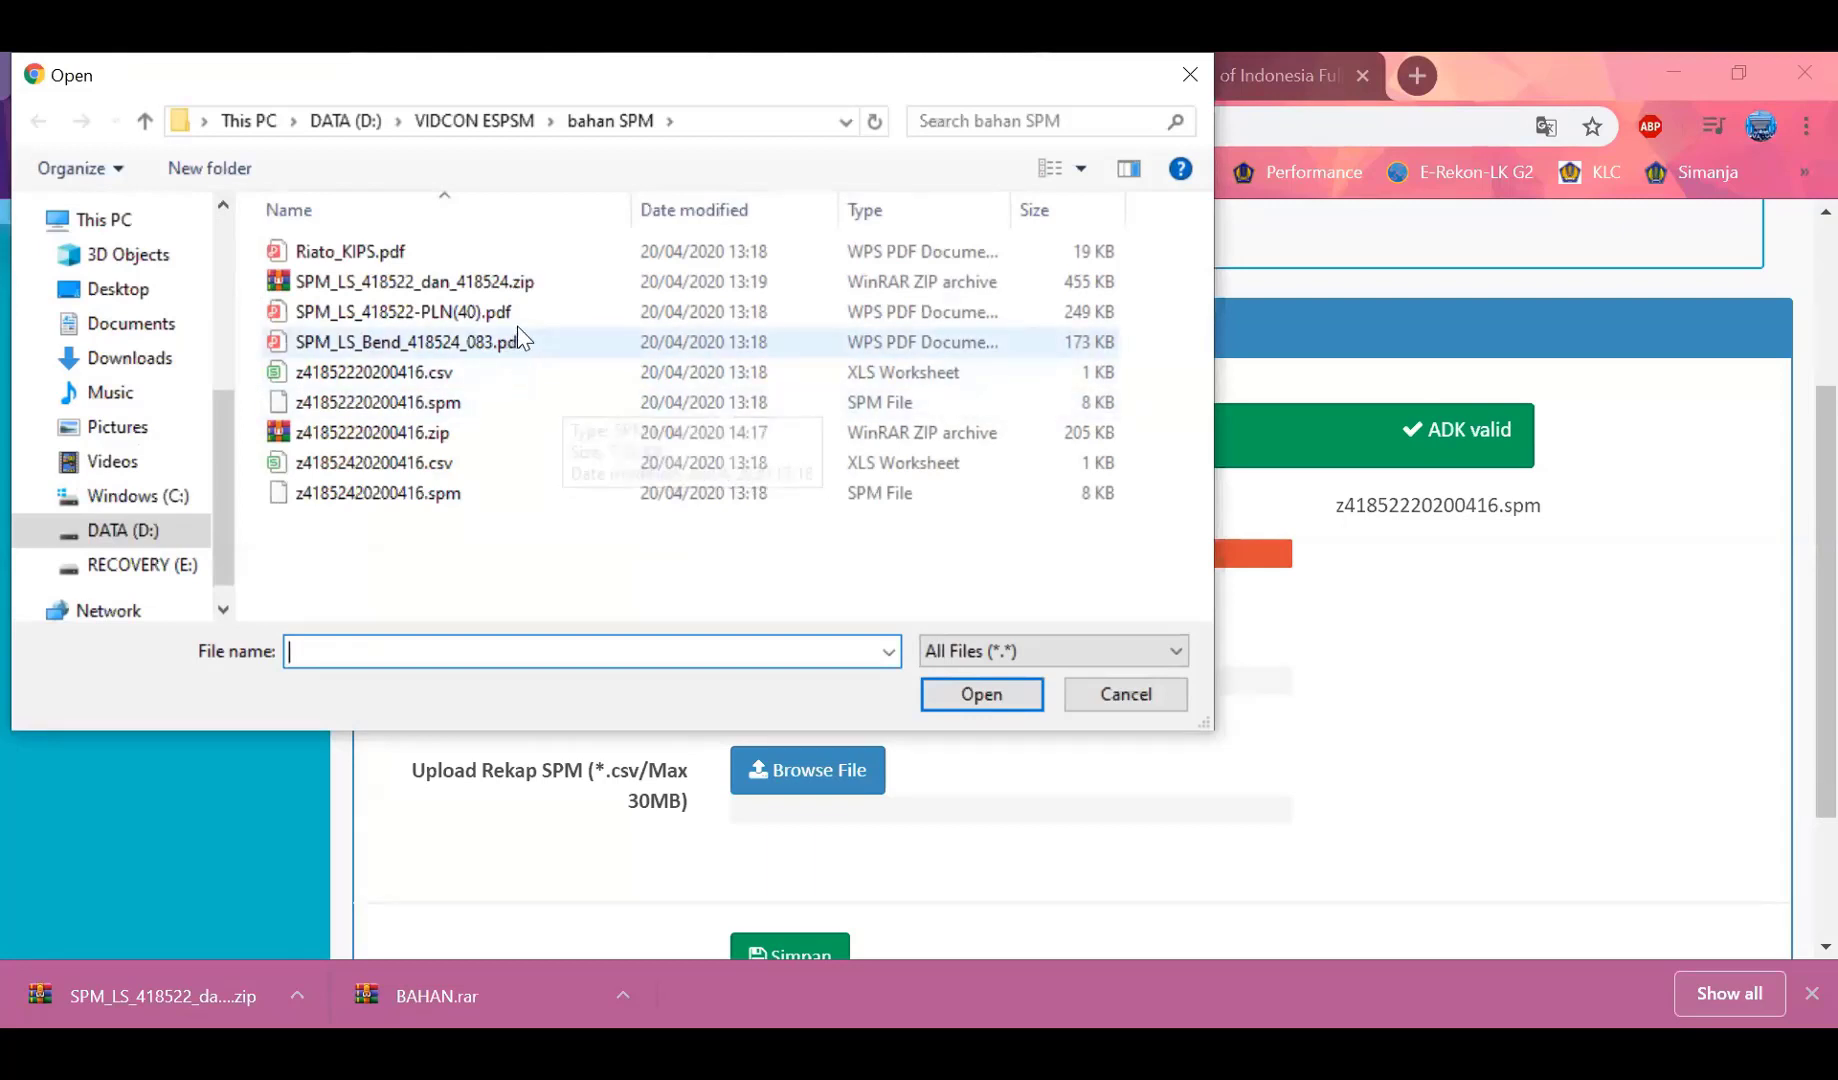
left_click(463, 441)
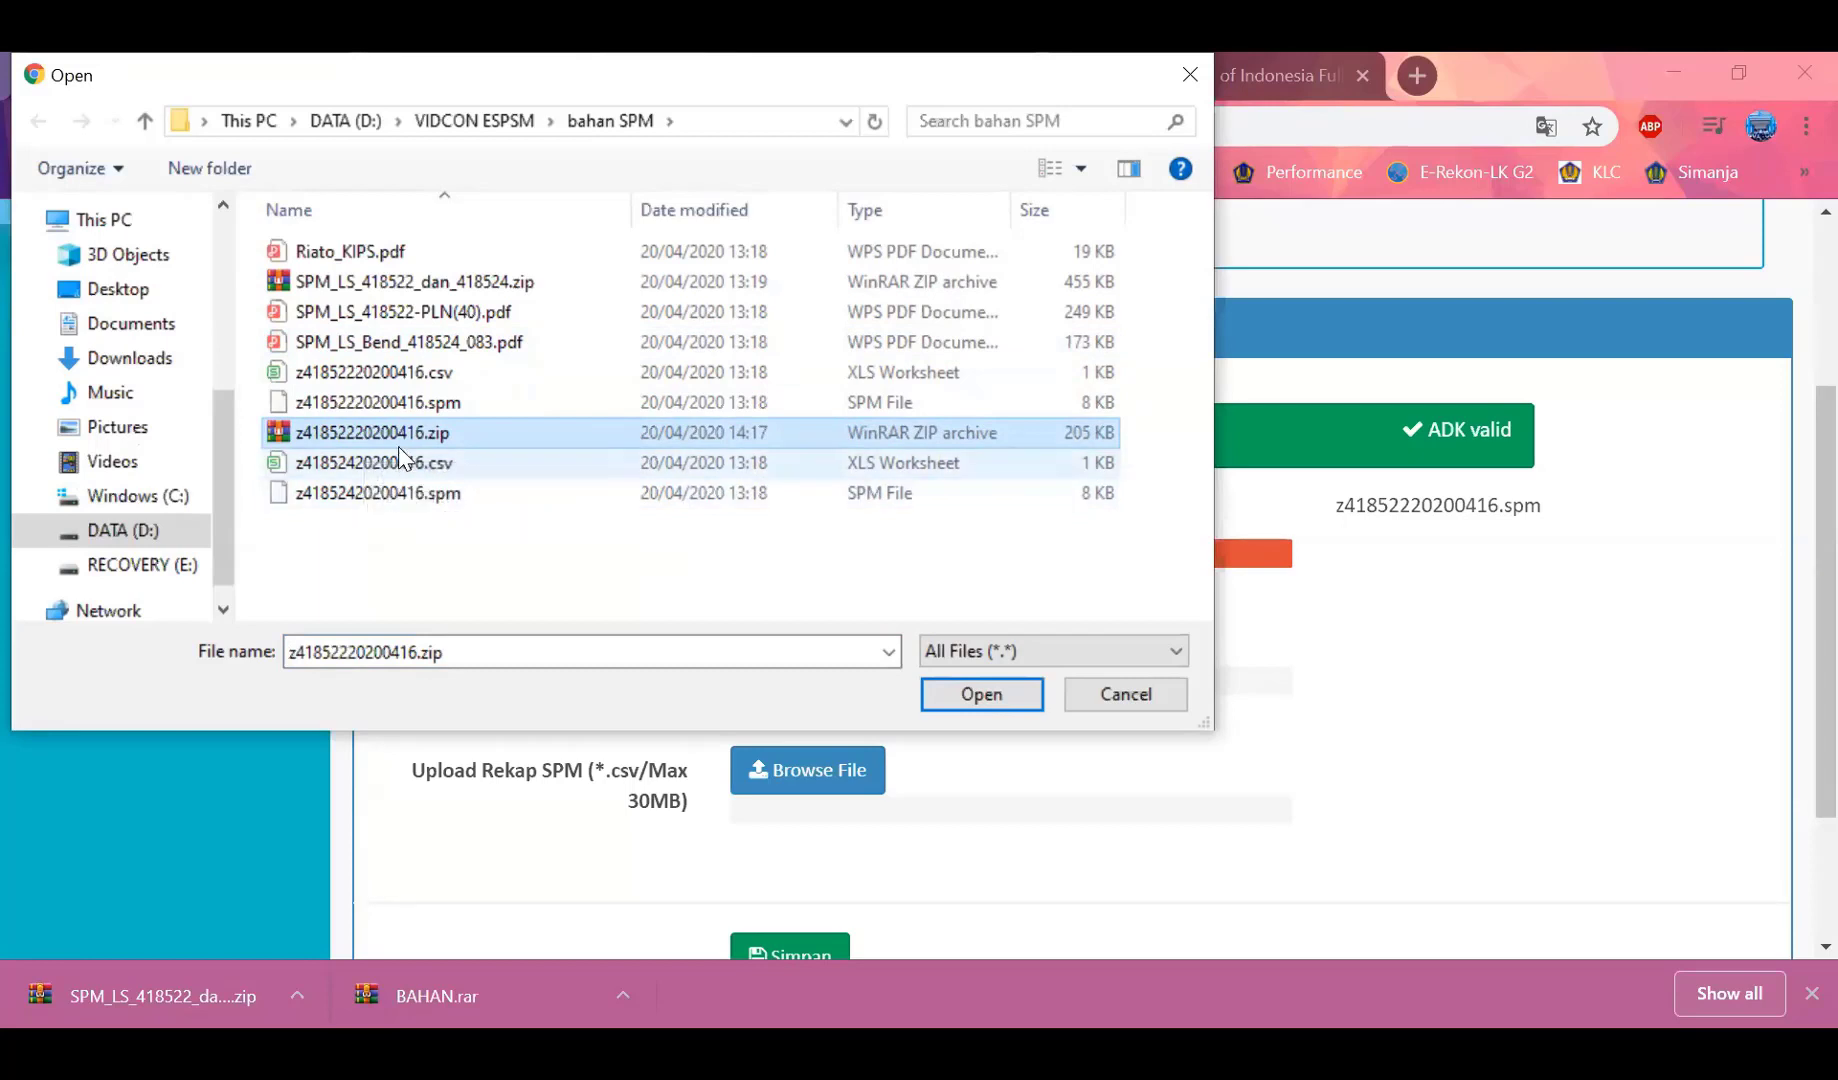
left_click(950, 705)
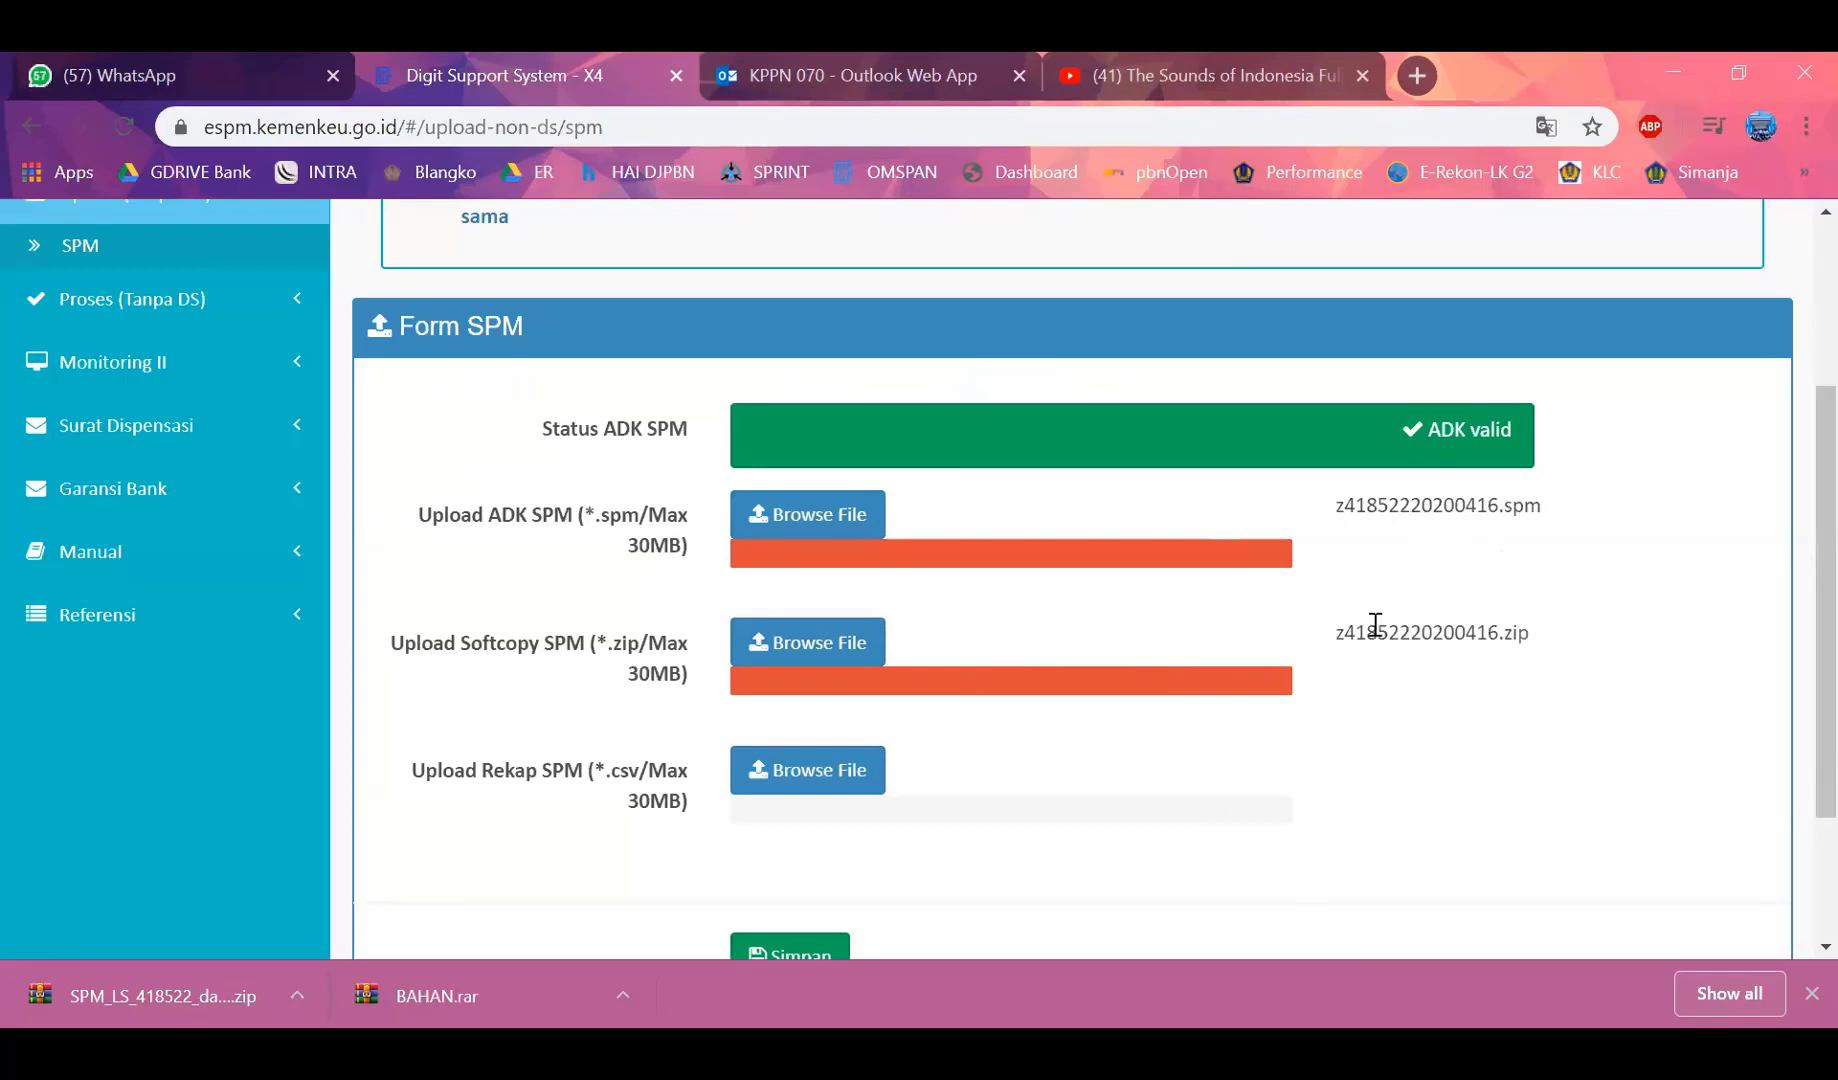
Upload z41852220200416.csv as the rekap SPM
left_click(826, 777)
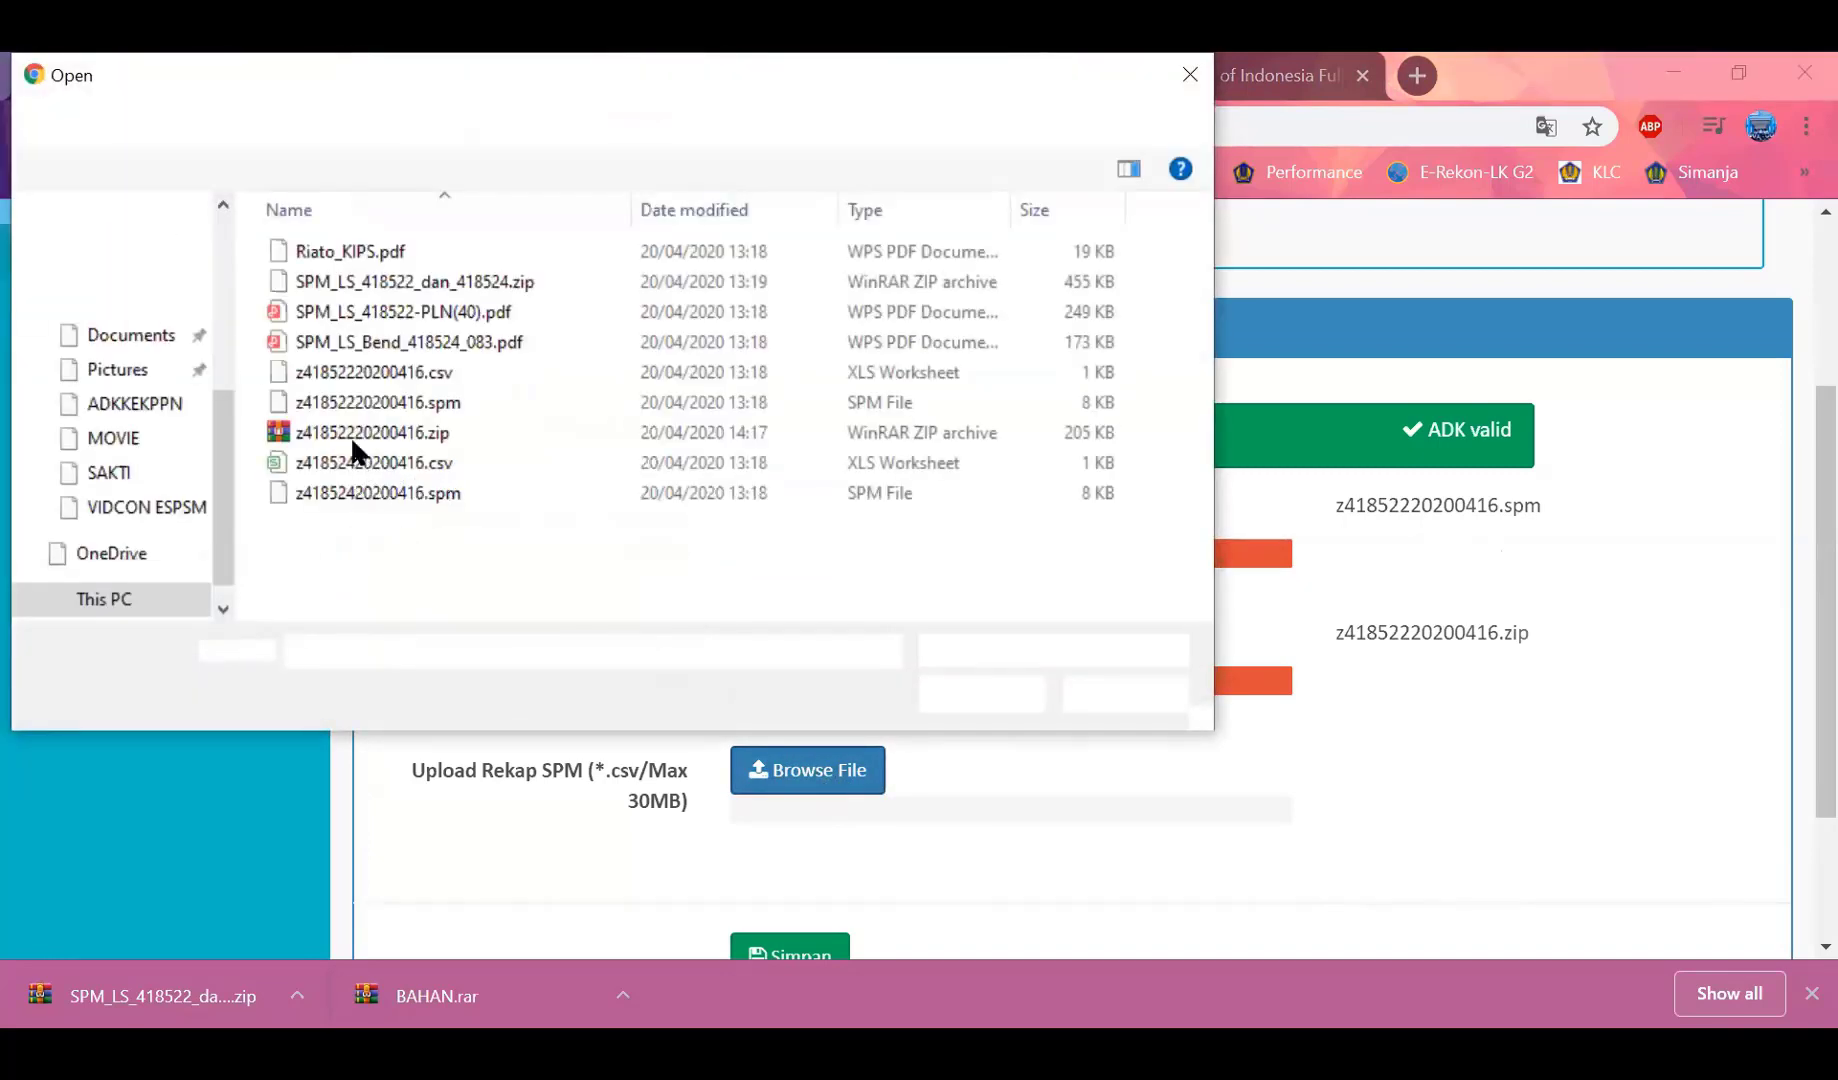
left_click(395, 376)
double_click(395, 376)
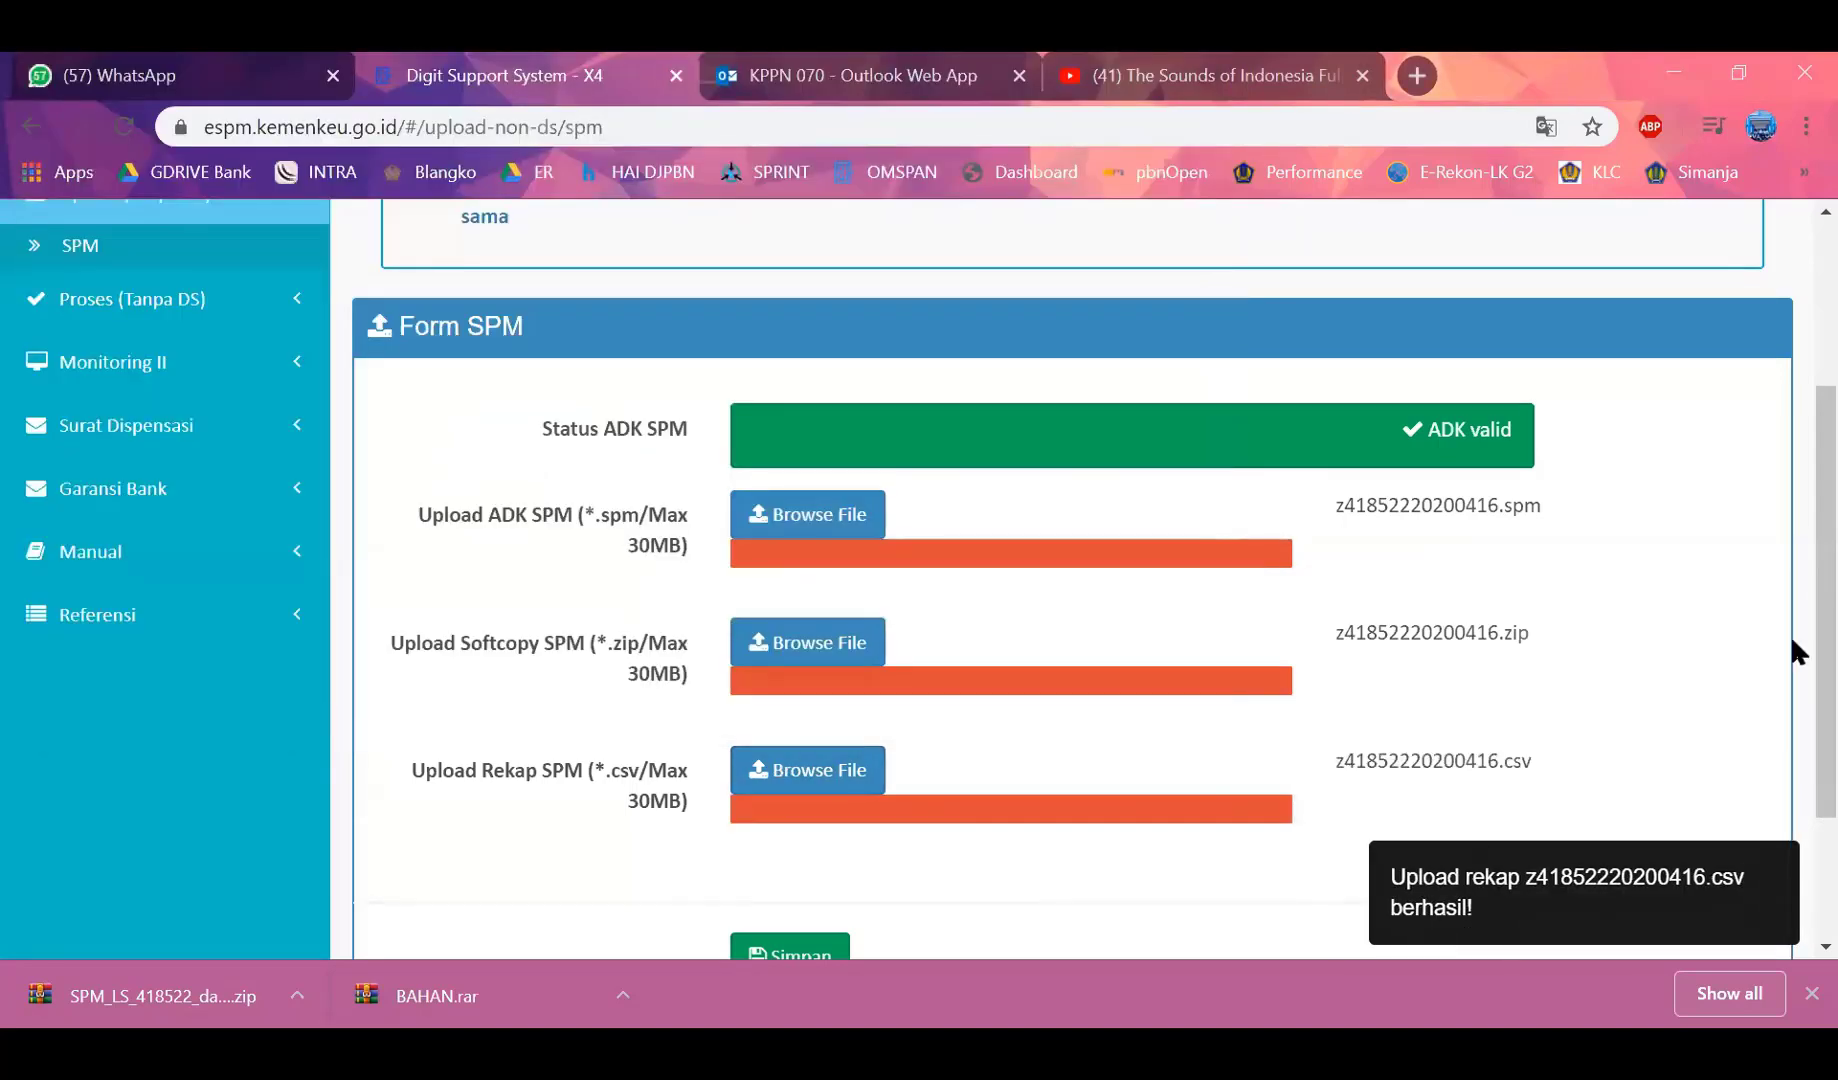
Save the uploaded ADK, softcopy and rekap files and close the confirmation message
scroll(1793, 652, "down", 1)
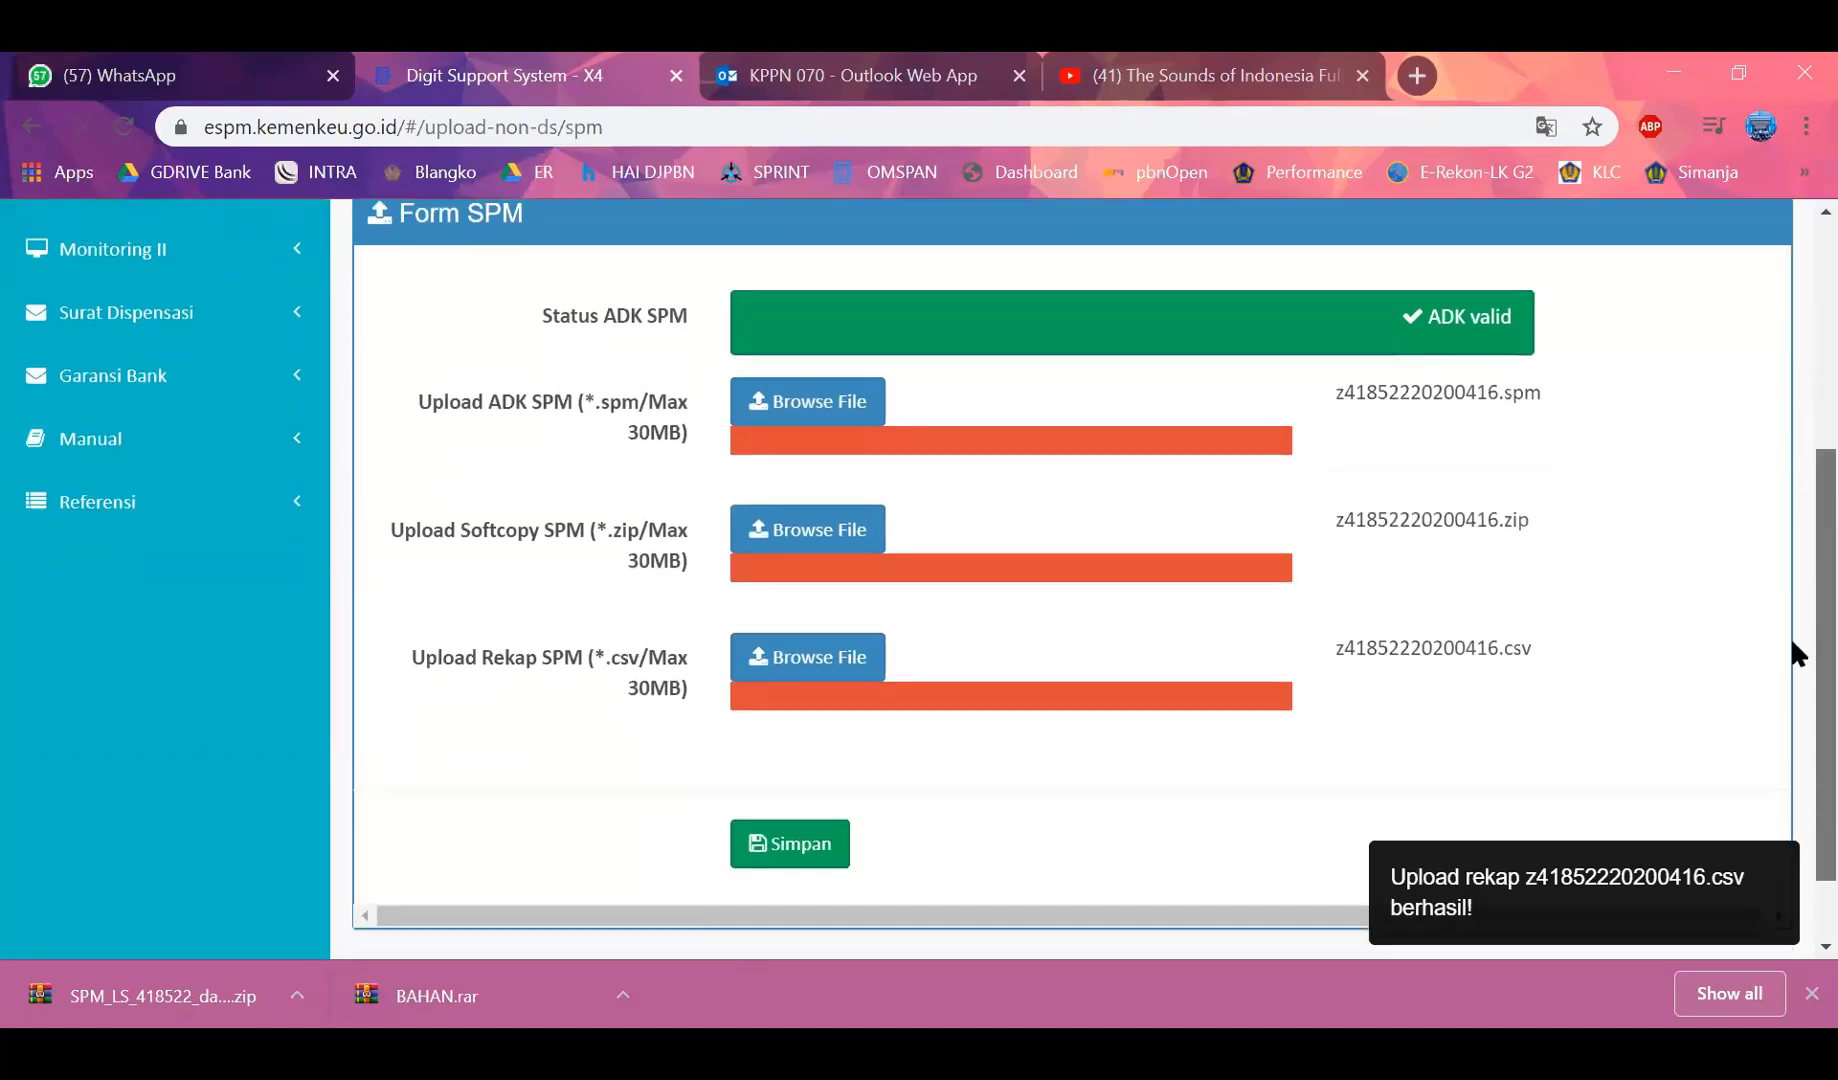
scroll(1229, 556, "down", 1)
left_click(800, 798)
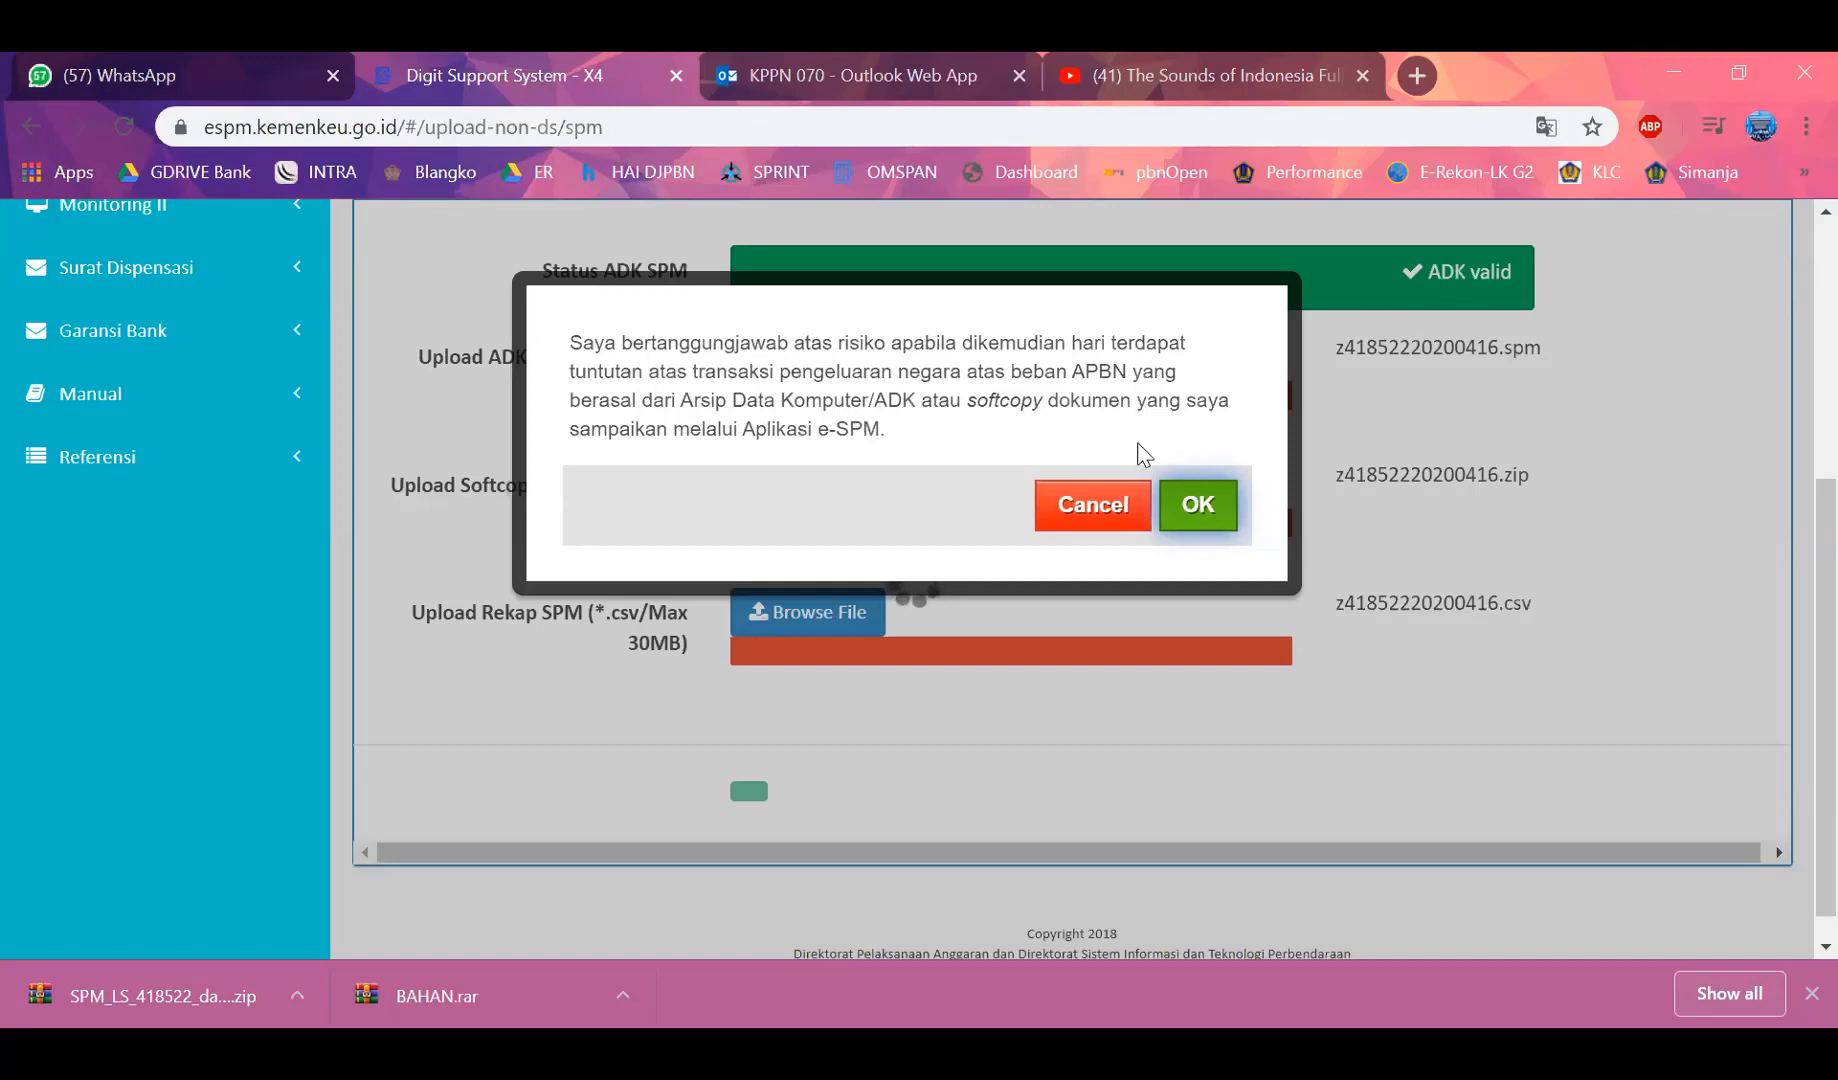
left_click(1179, 505)
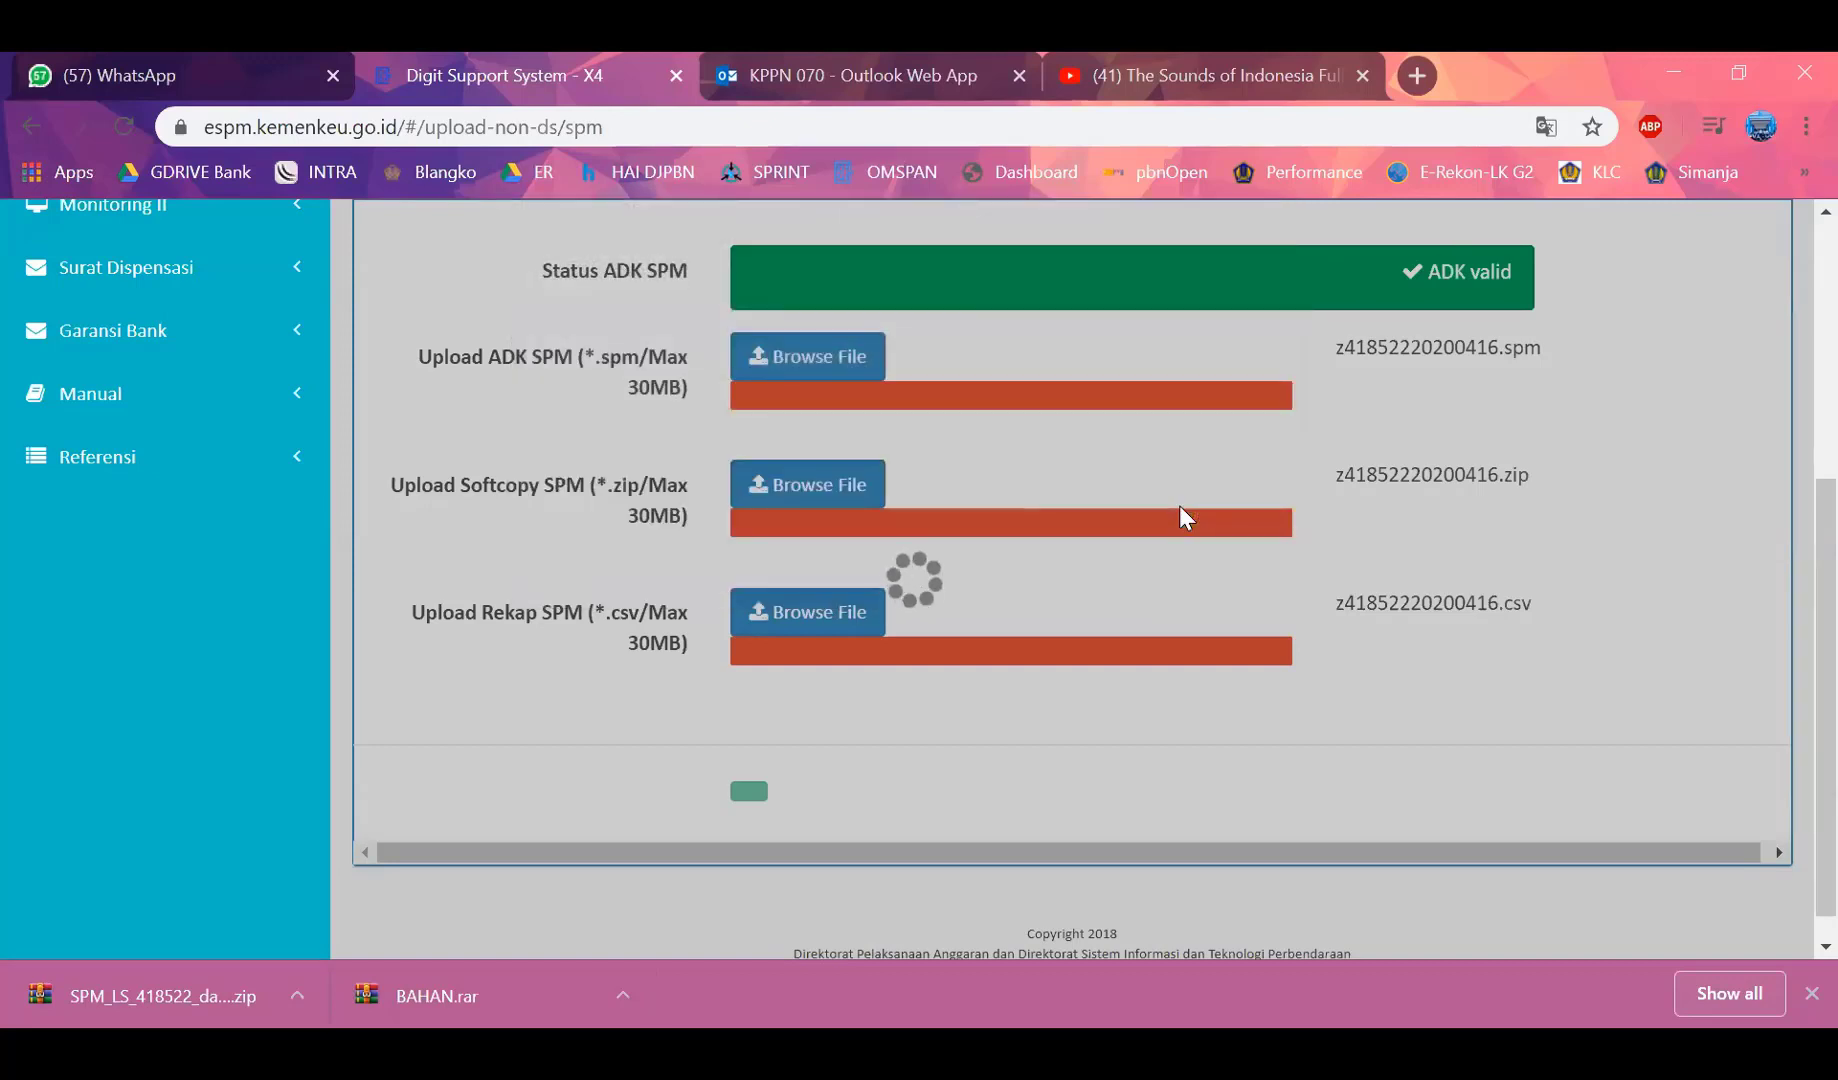
scroll(1213, 503, "up", 1)
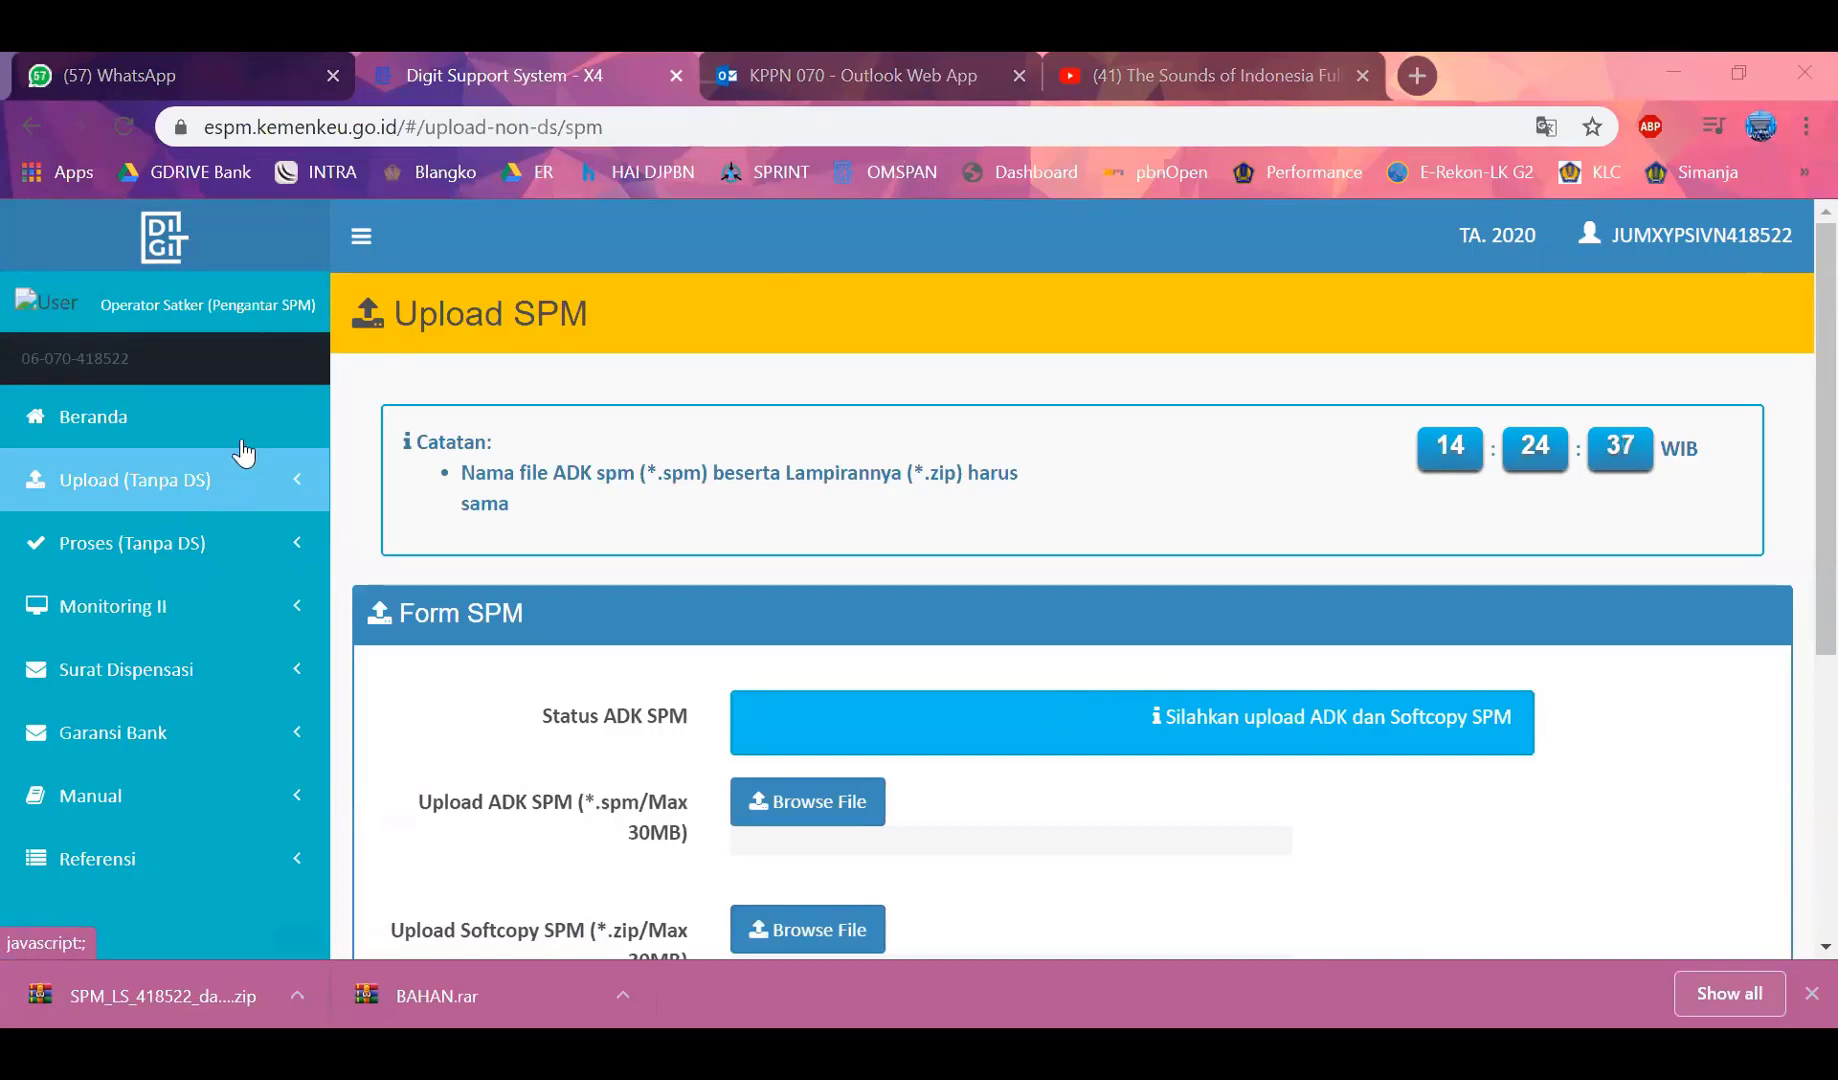
Open the Proses (Tanpa DS) > SPM (Konversi) page and scroll through its list
left_click(192, 612)
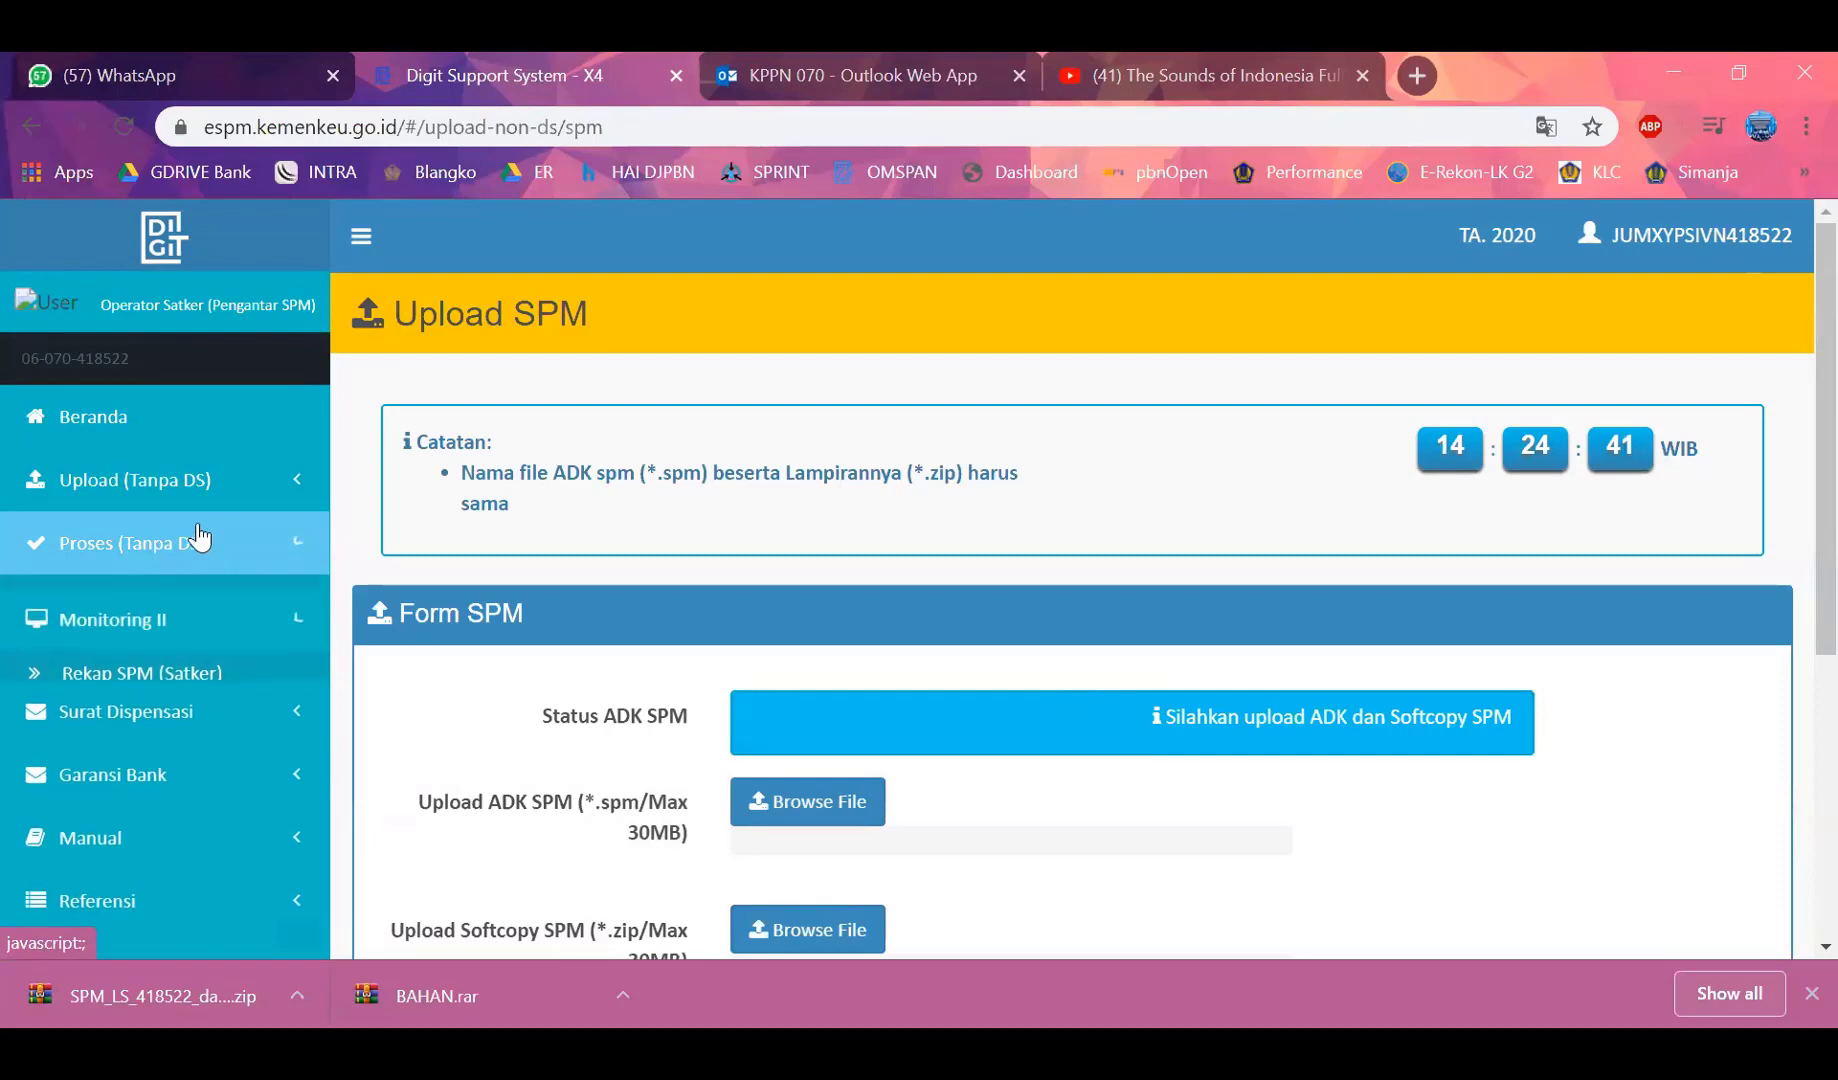
left_click(160, 542)
left_click(172, 600)
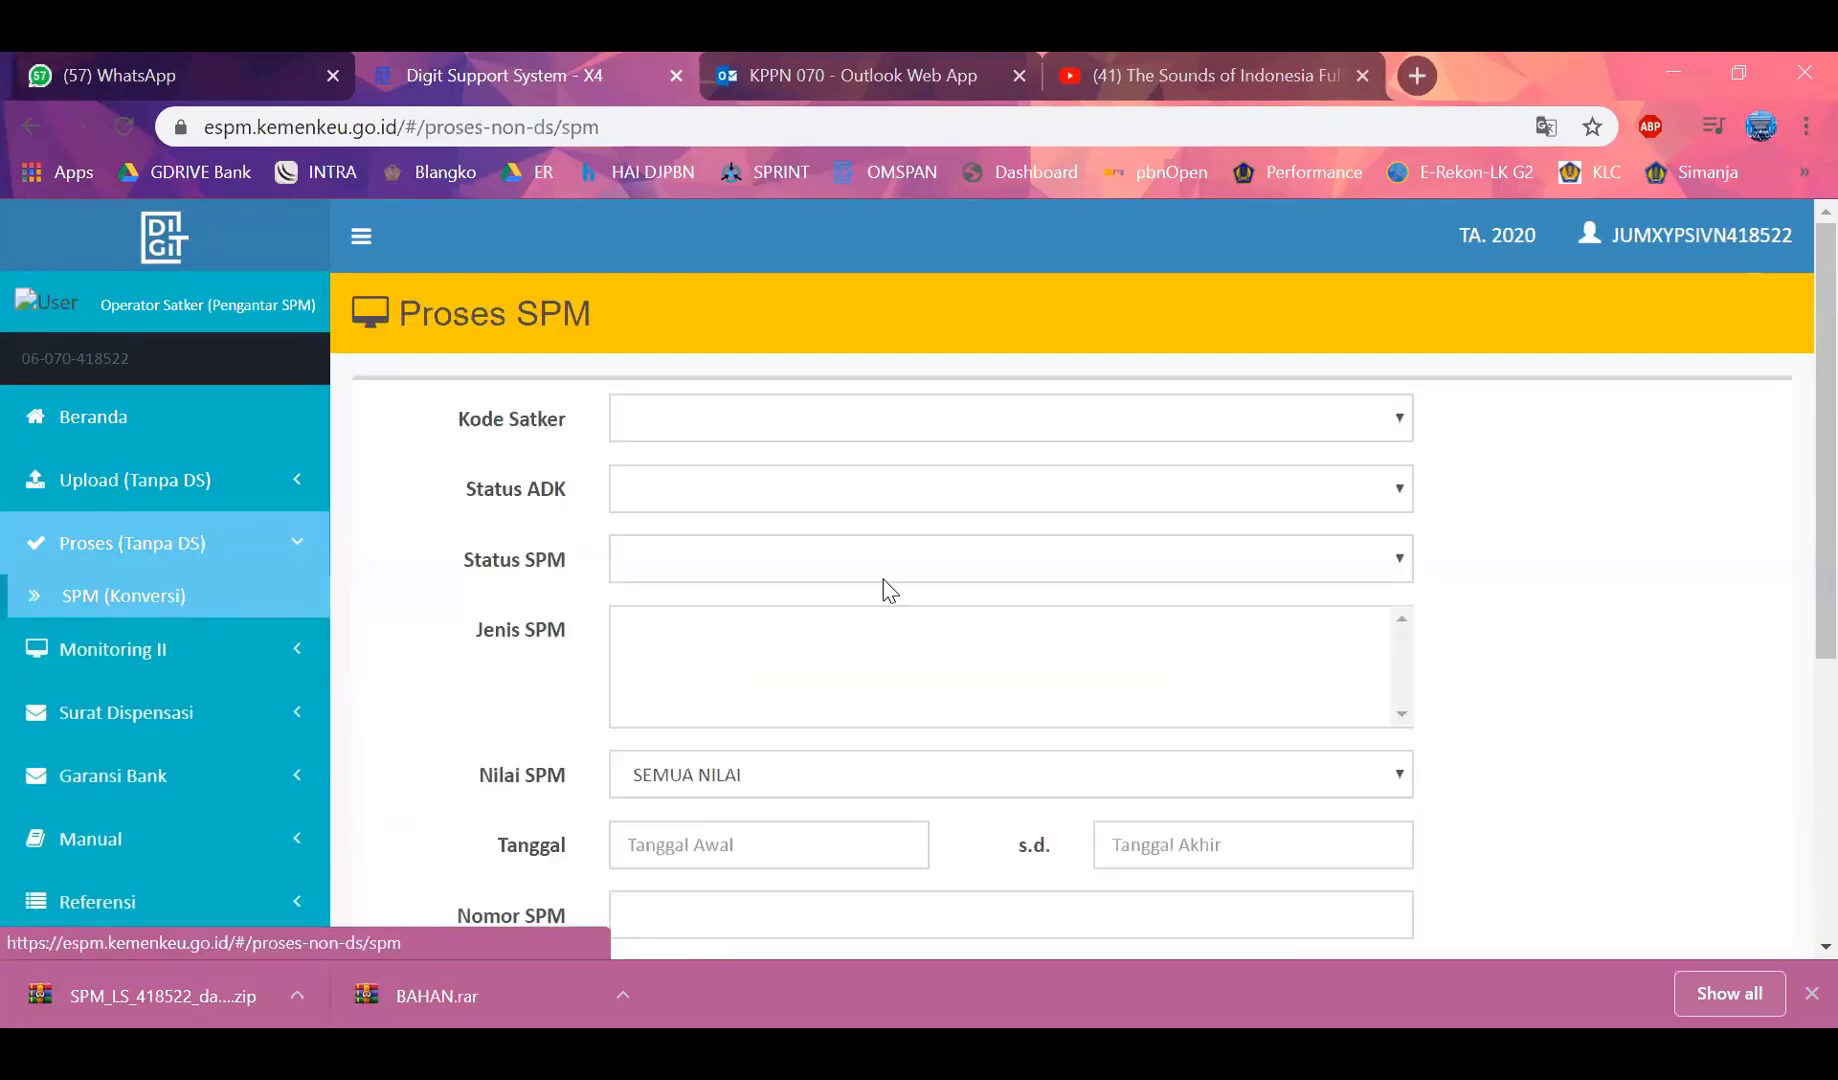
scroll(883, 579, "down", 5)
scroll(1327, 612, "down", 2)
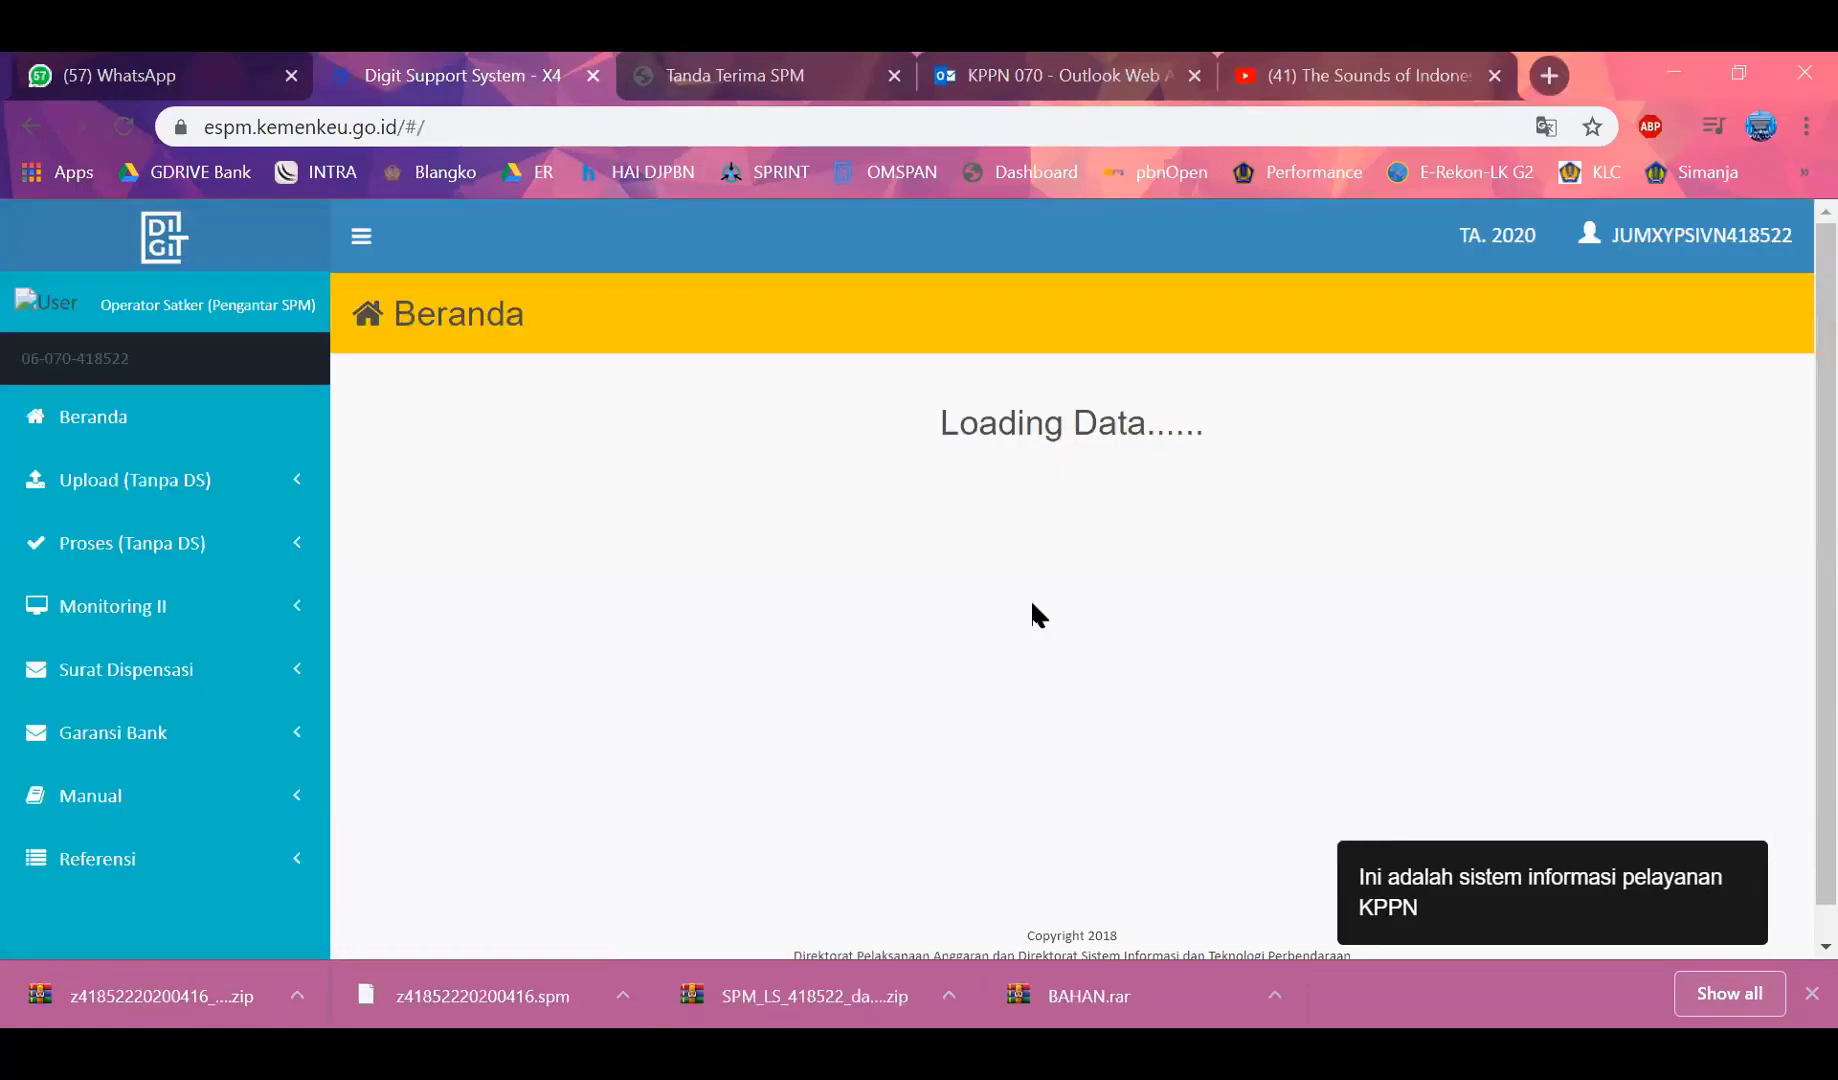
Open SPM (Konversi) and scroll to the Data table listing the converted, validated .spm file
left_click(180, 480)
left_click(145, 605)
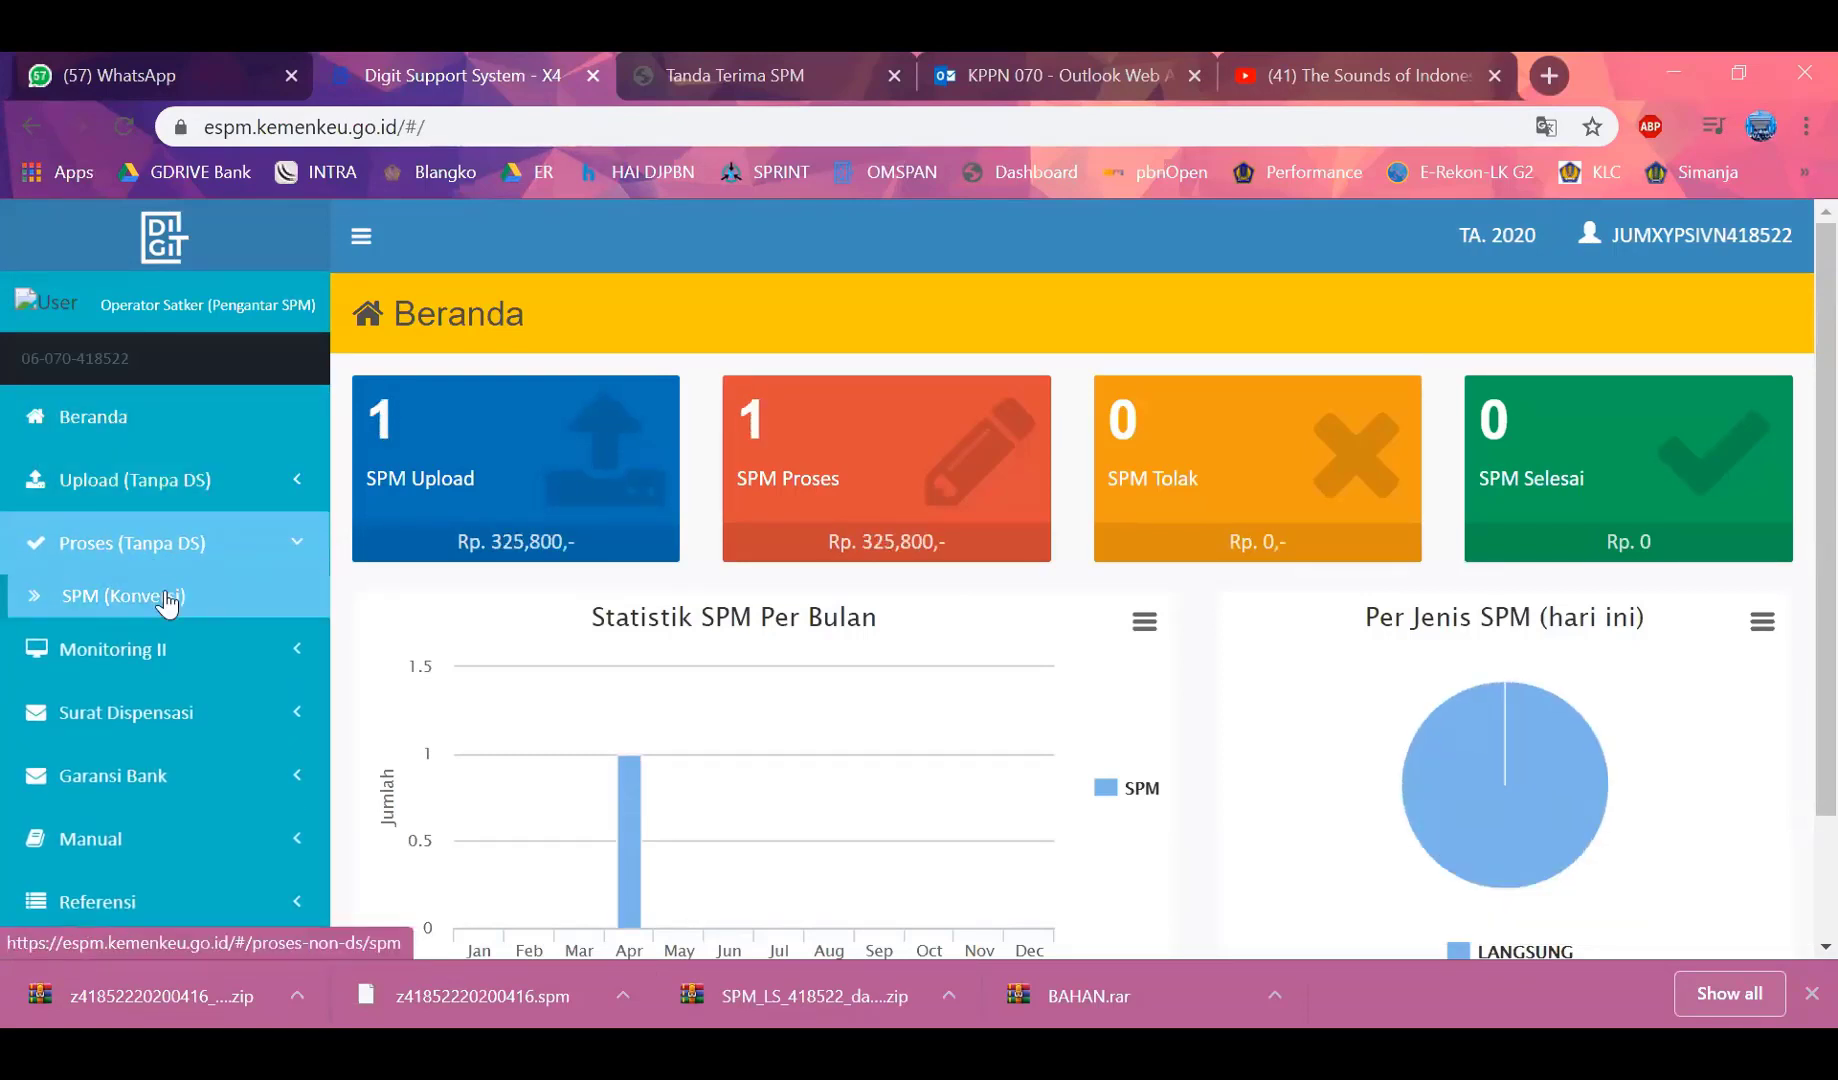
left_click(172, 598)
scroll(1095, 590, "down", 2)
scroll(1095, 590, "down", 4)
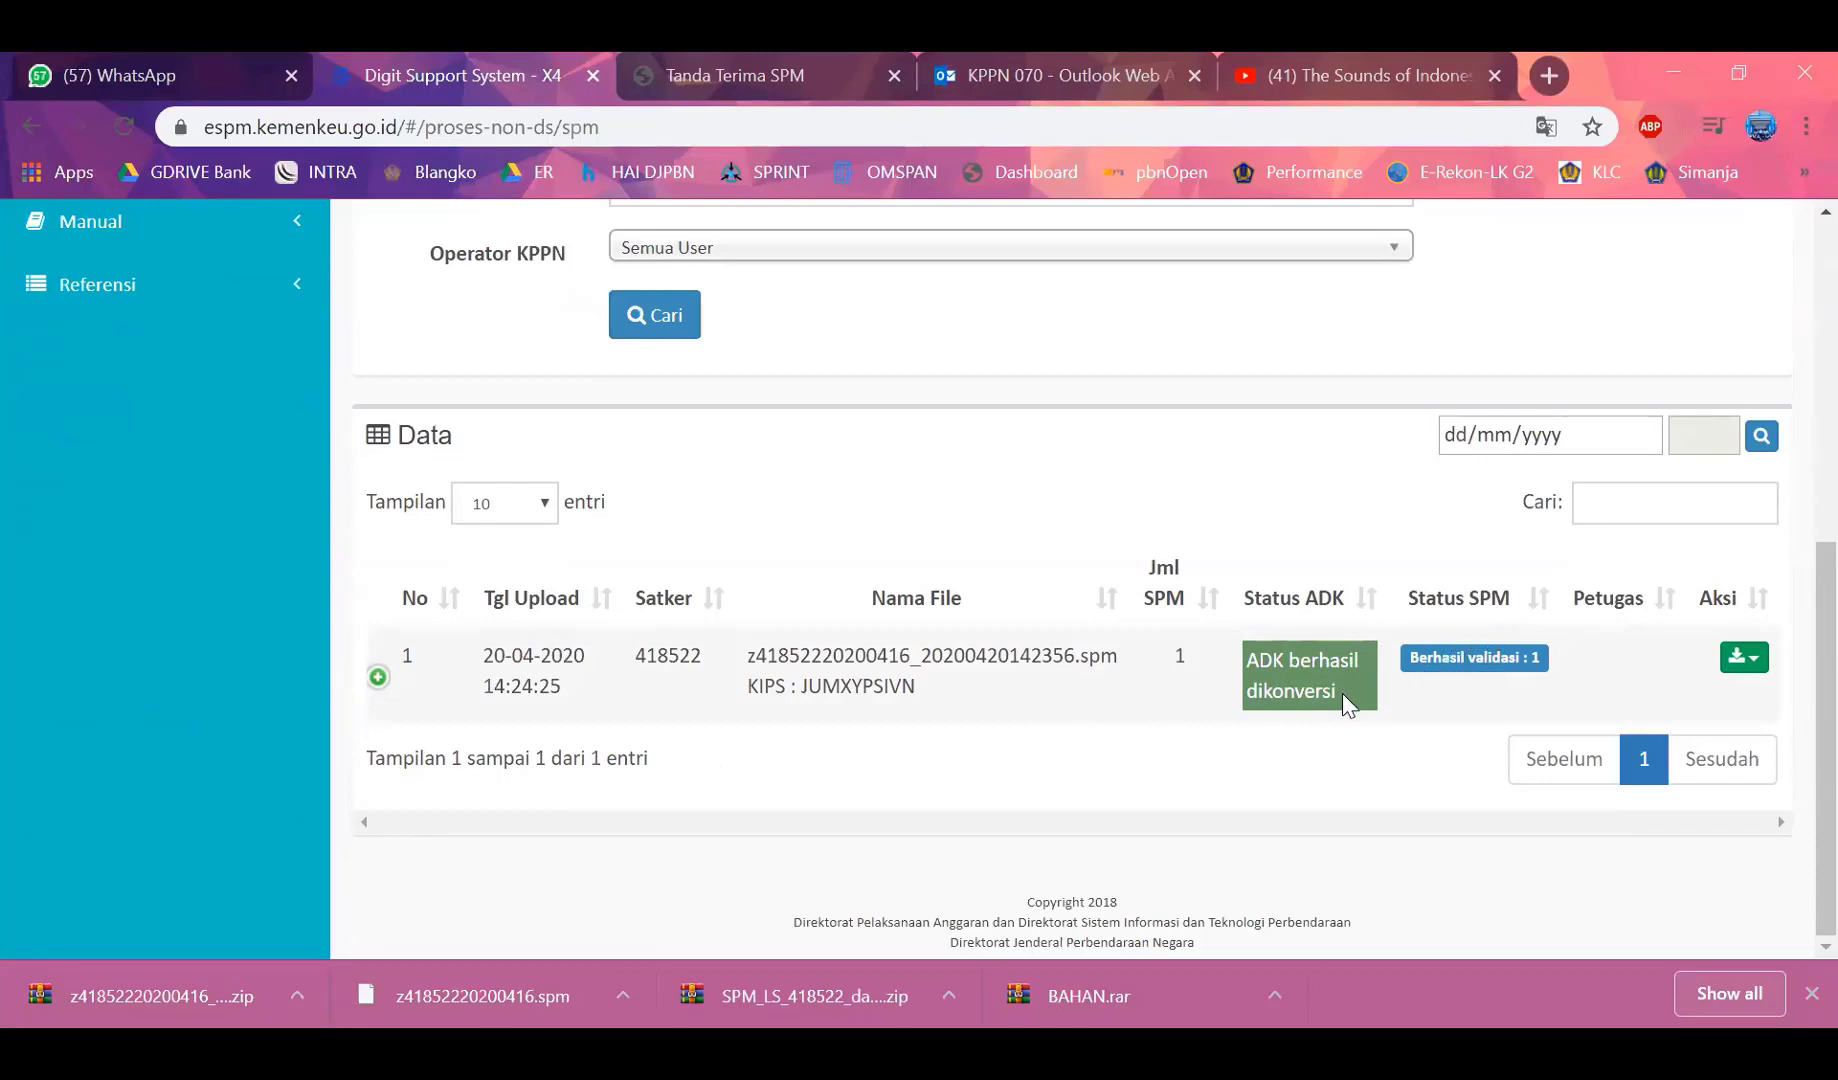
Expand the first Data row and review SPM 00040: LANGSUNG, 325,800, Berhasil validasi, received 20/04/2020
left_click(378, 681)
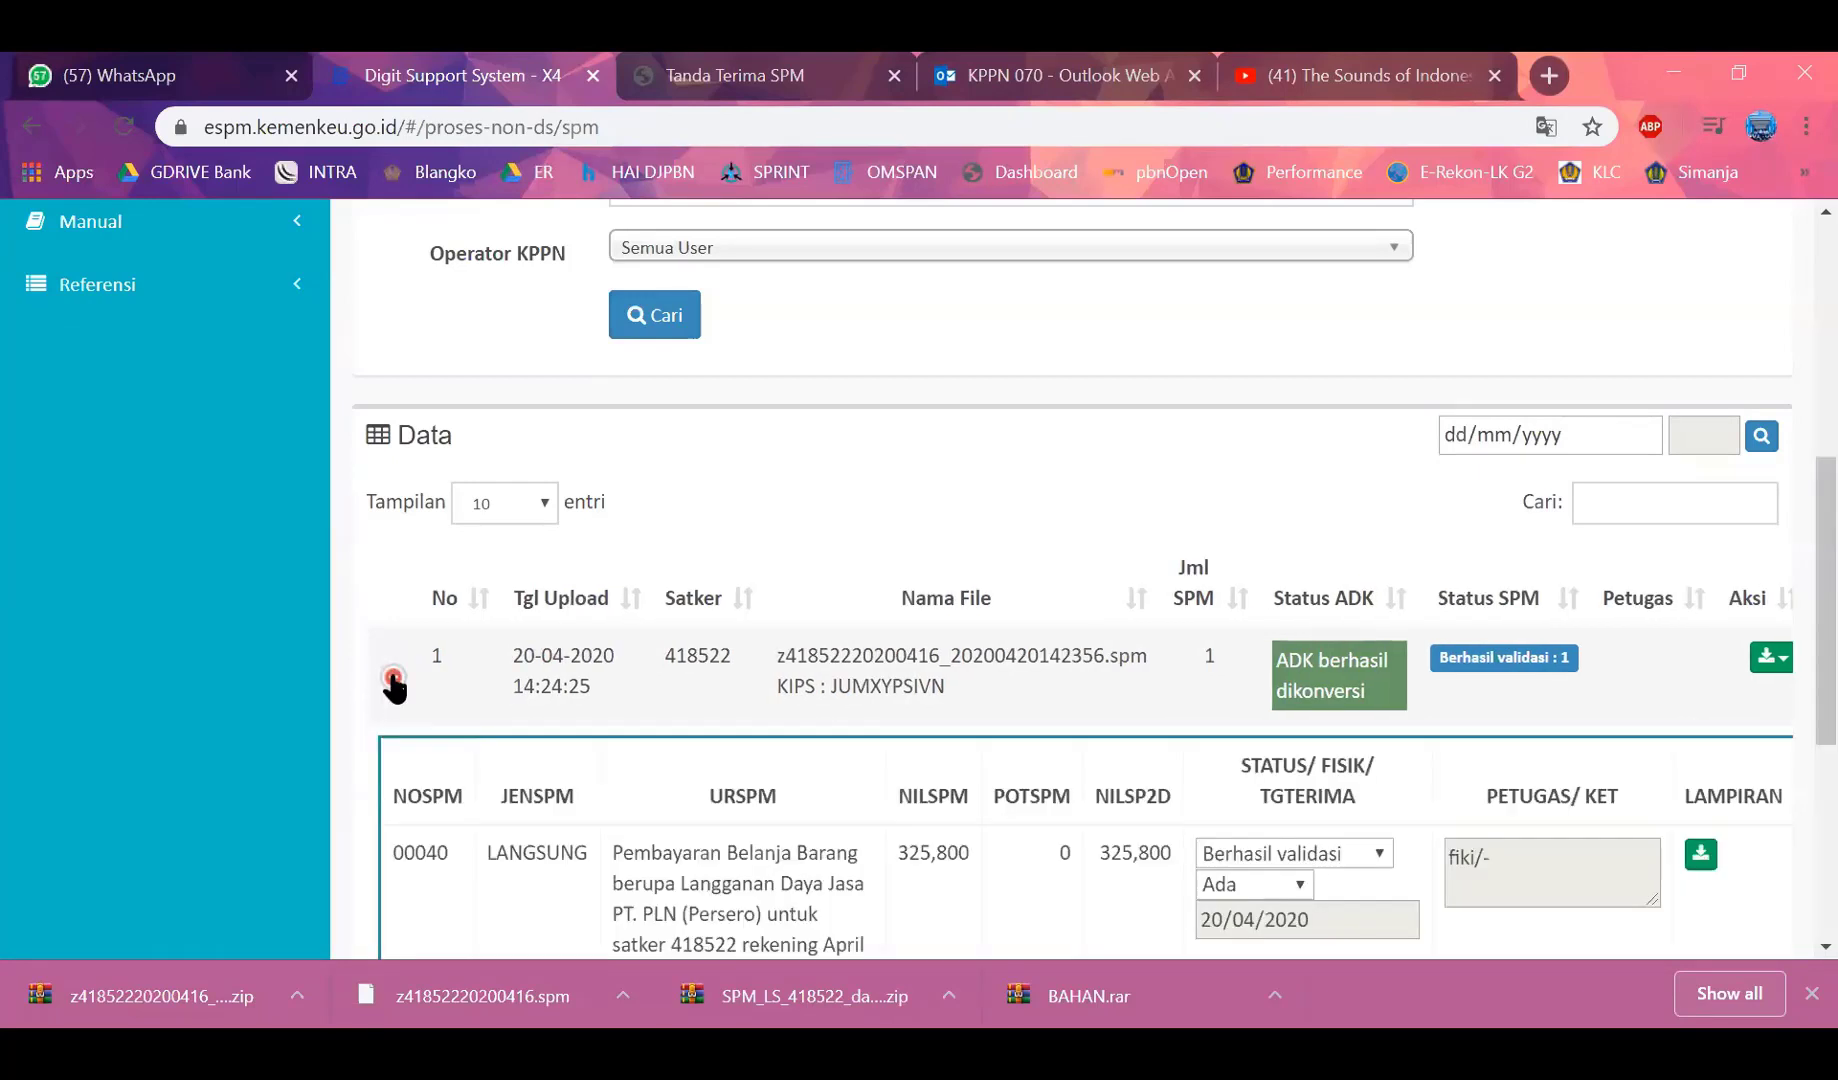
scroll(700, 662, "down", 1)
scroll(693, 672, "down", 1)
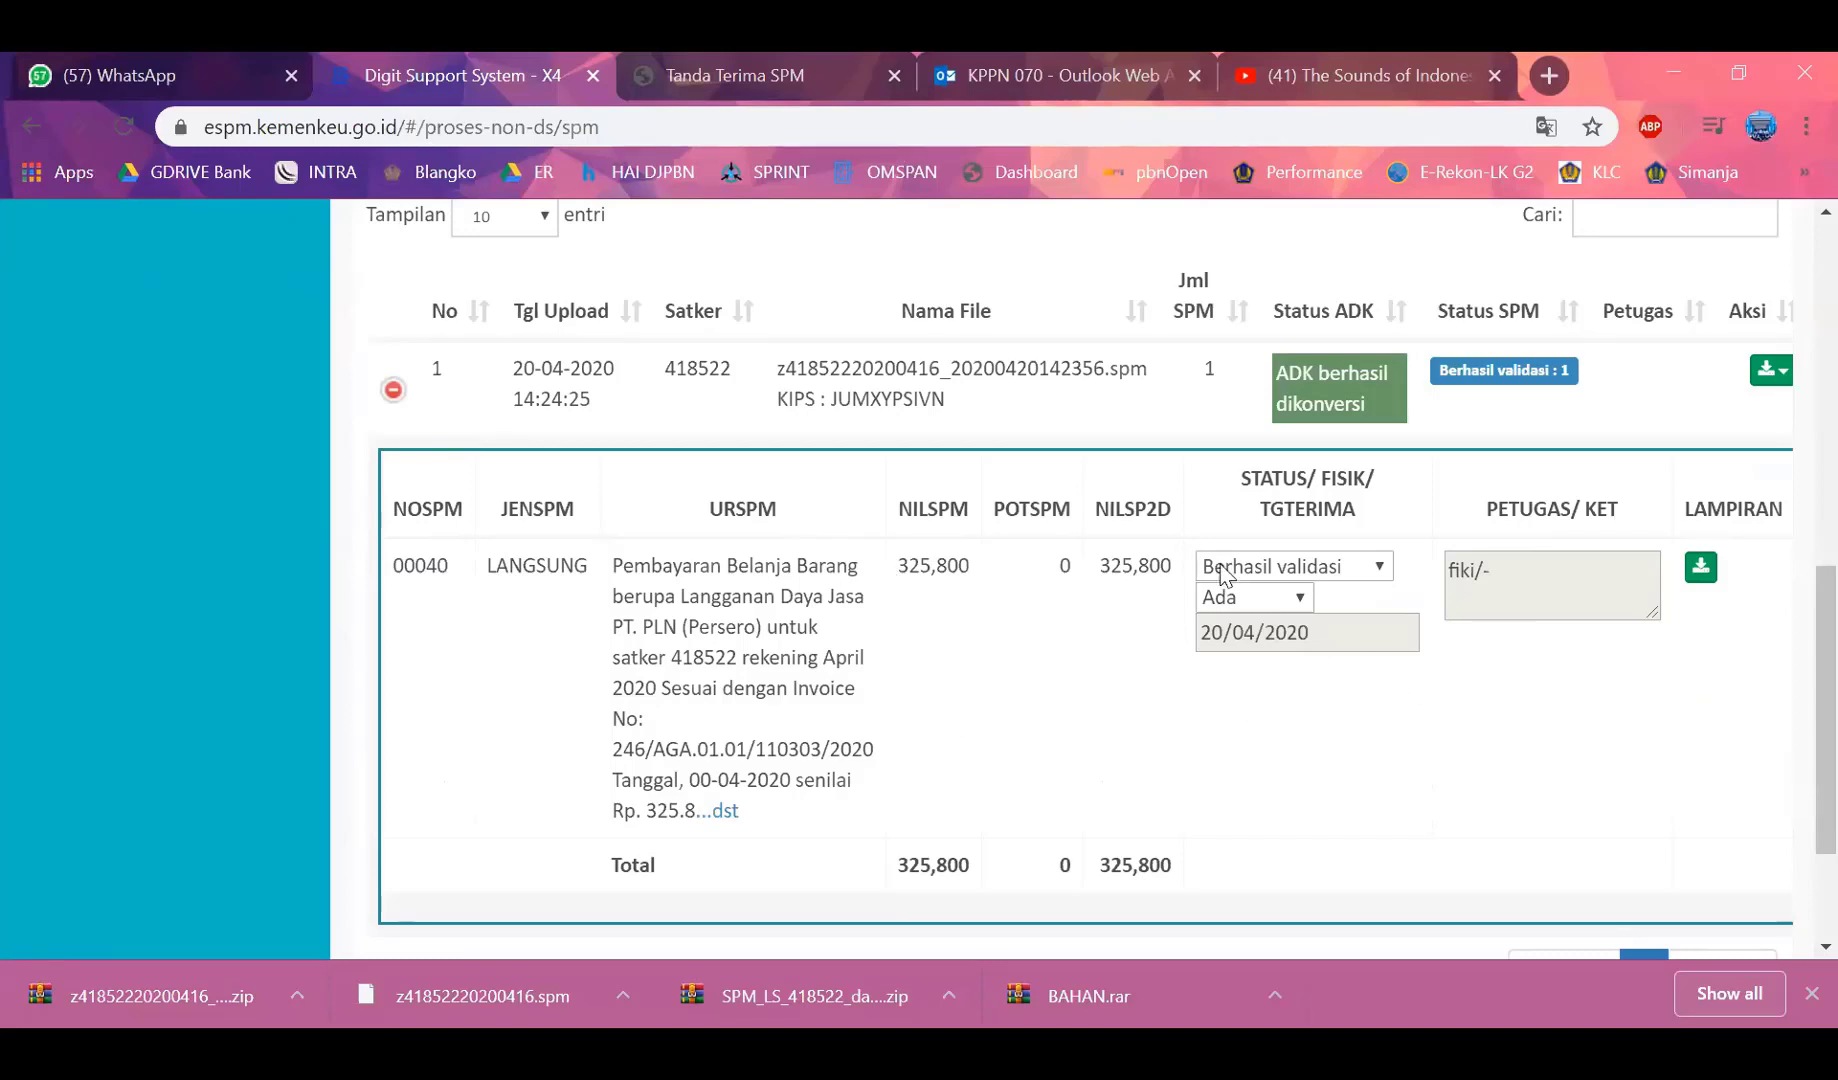
scroll(1214, 677, "down", 2)
scroll(1214, 677, "up", 1)
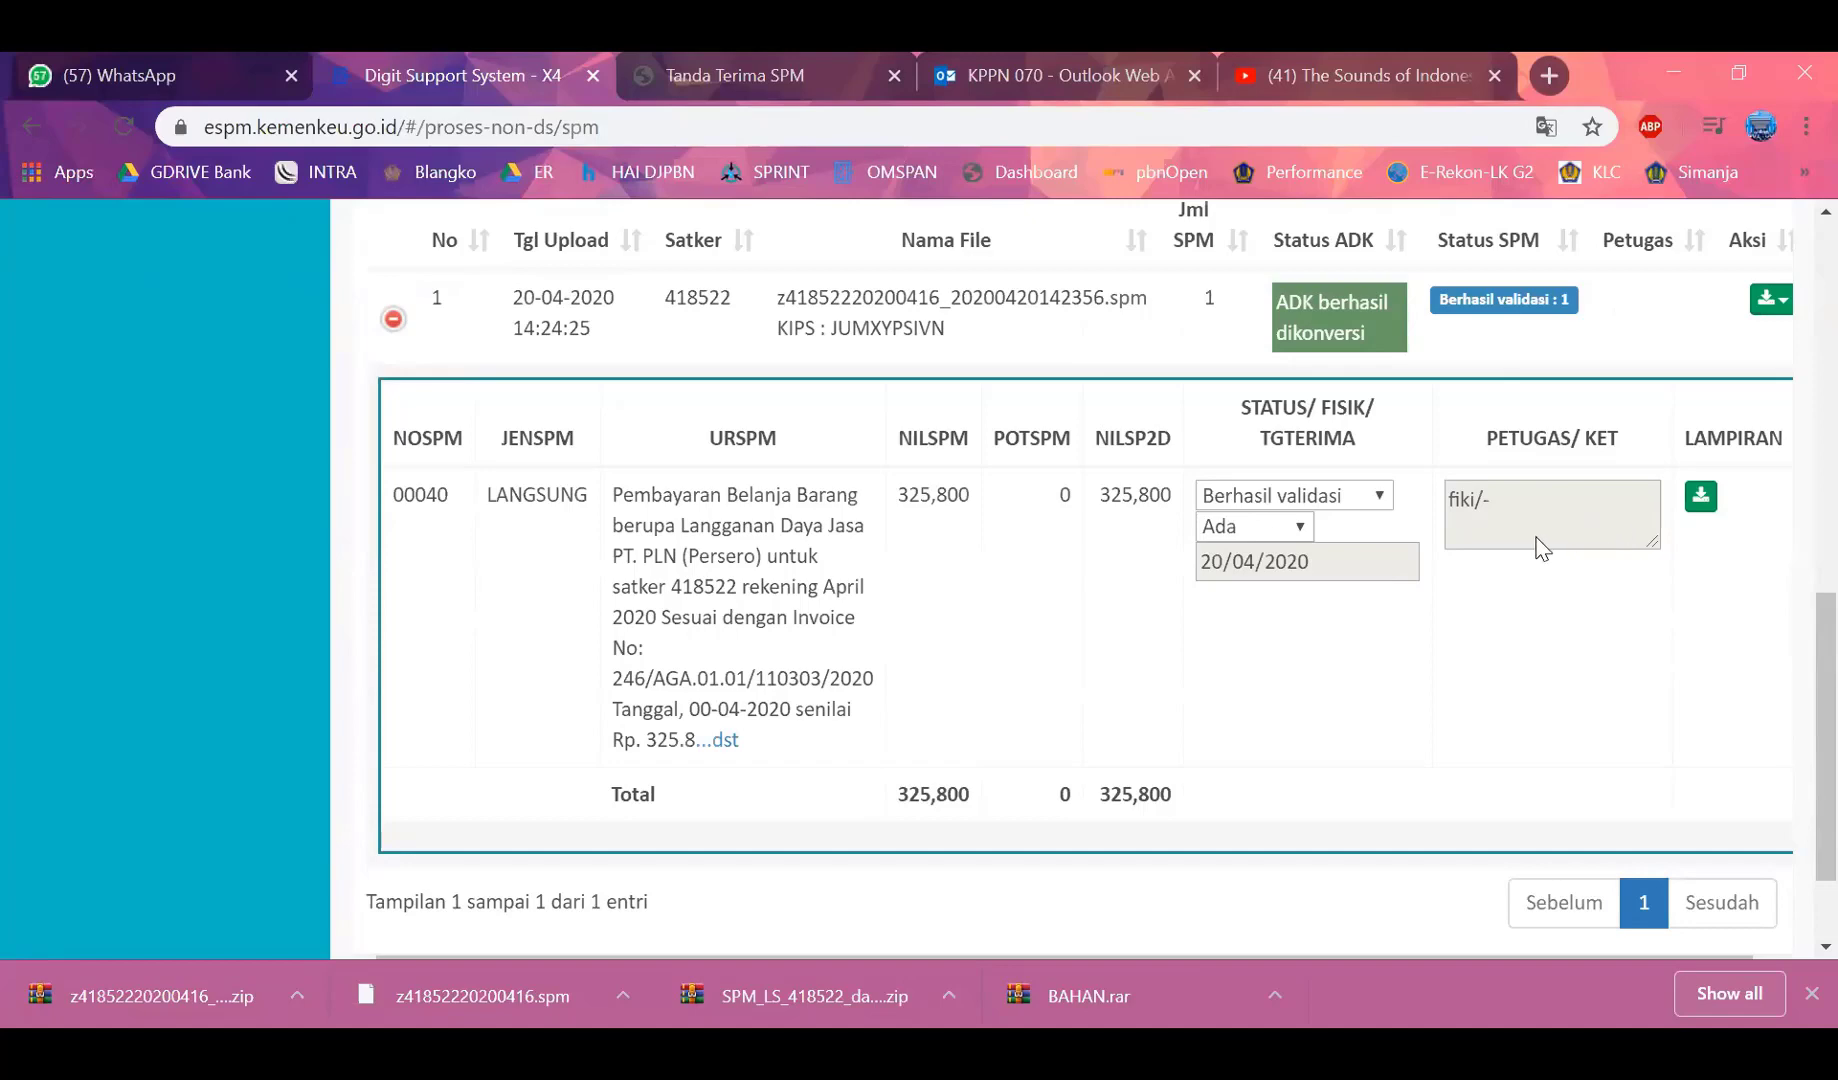
scroll(1410, 658, "up", 1)
scroll(1410, 658, "down", 3)
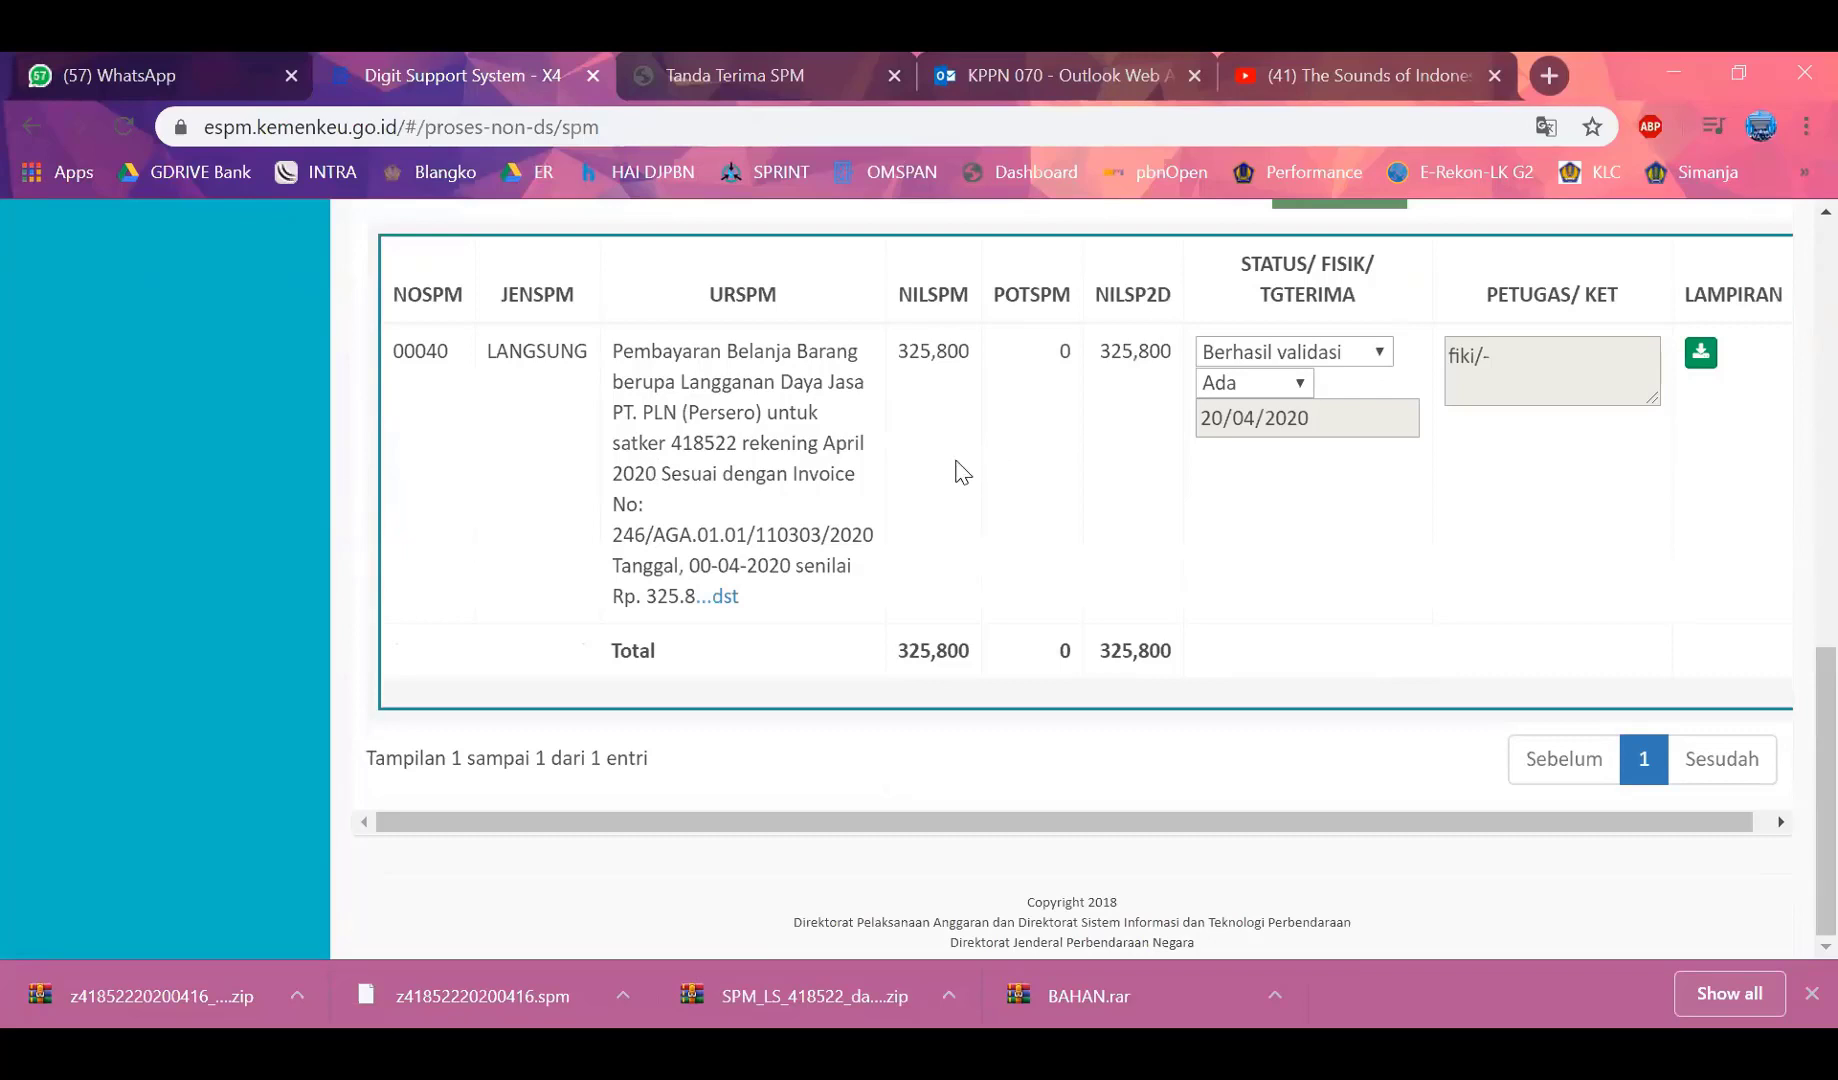
scroll(965, 558, "up", 4)
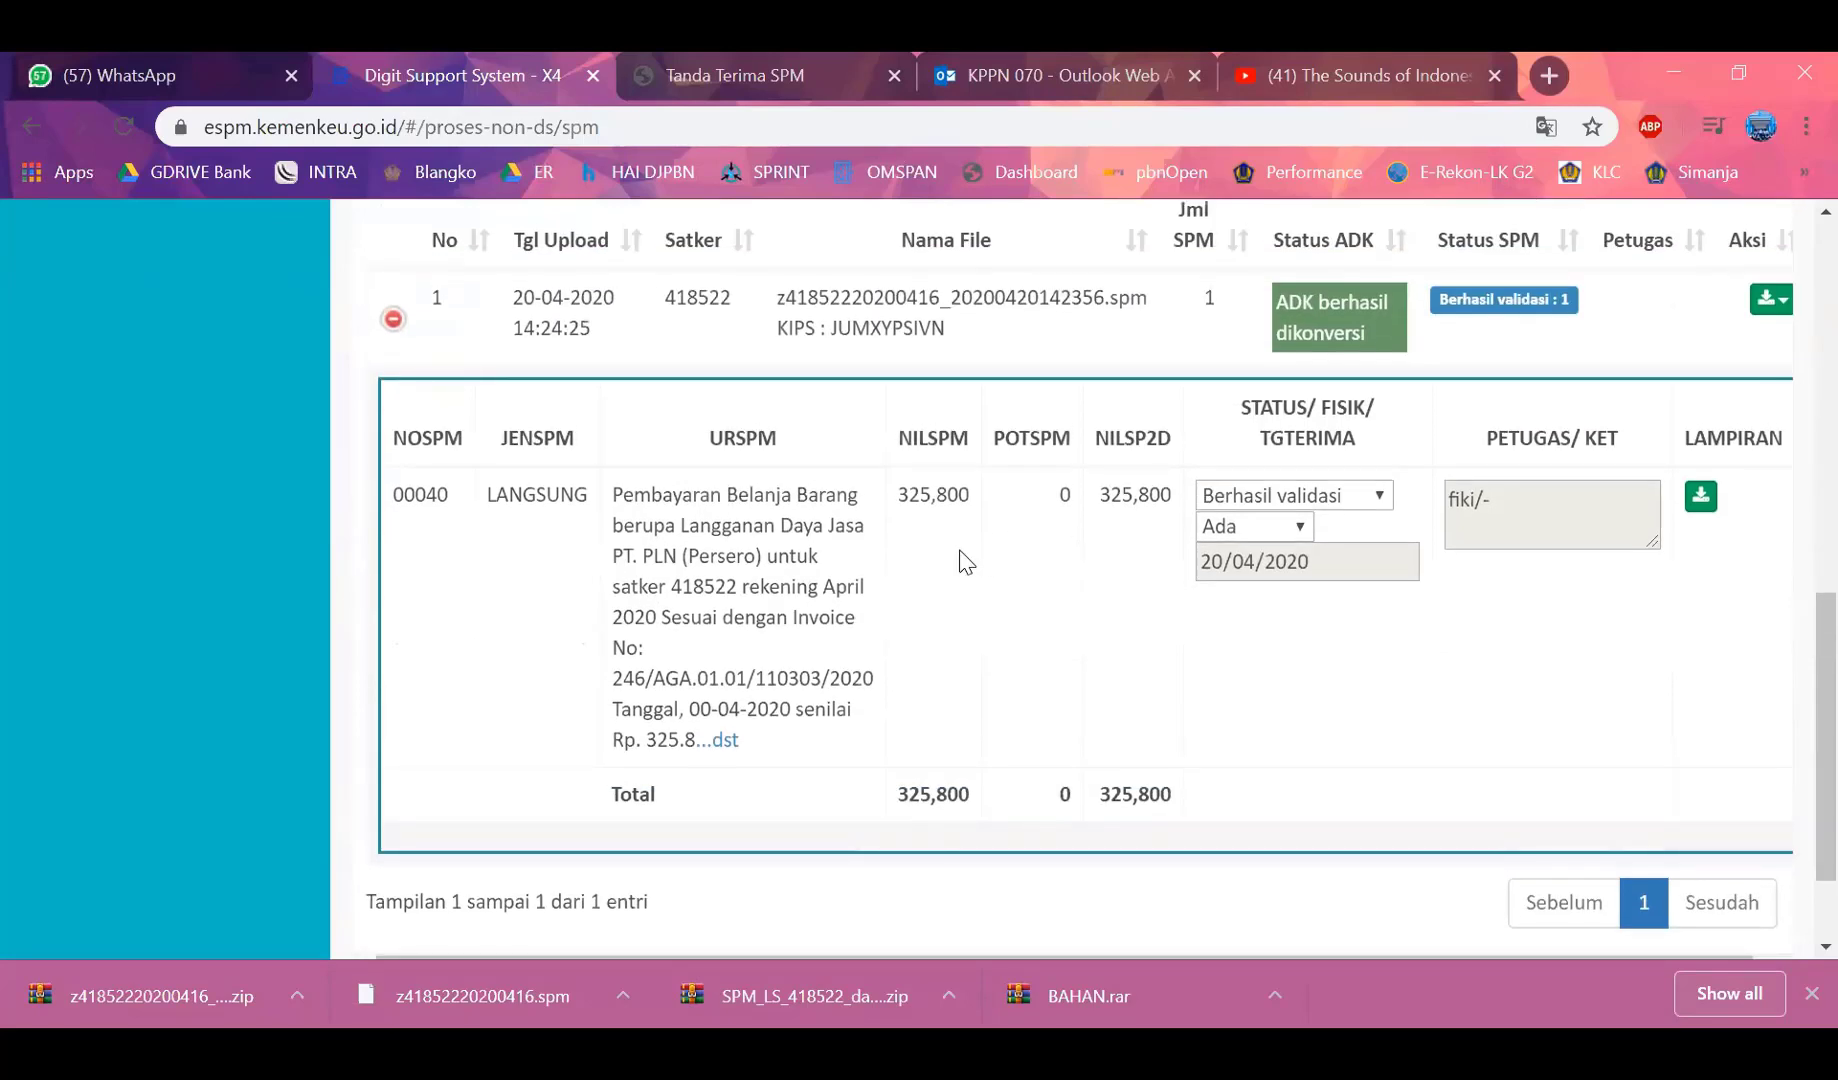
scroll(960, 560, "up", 1)
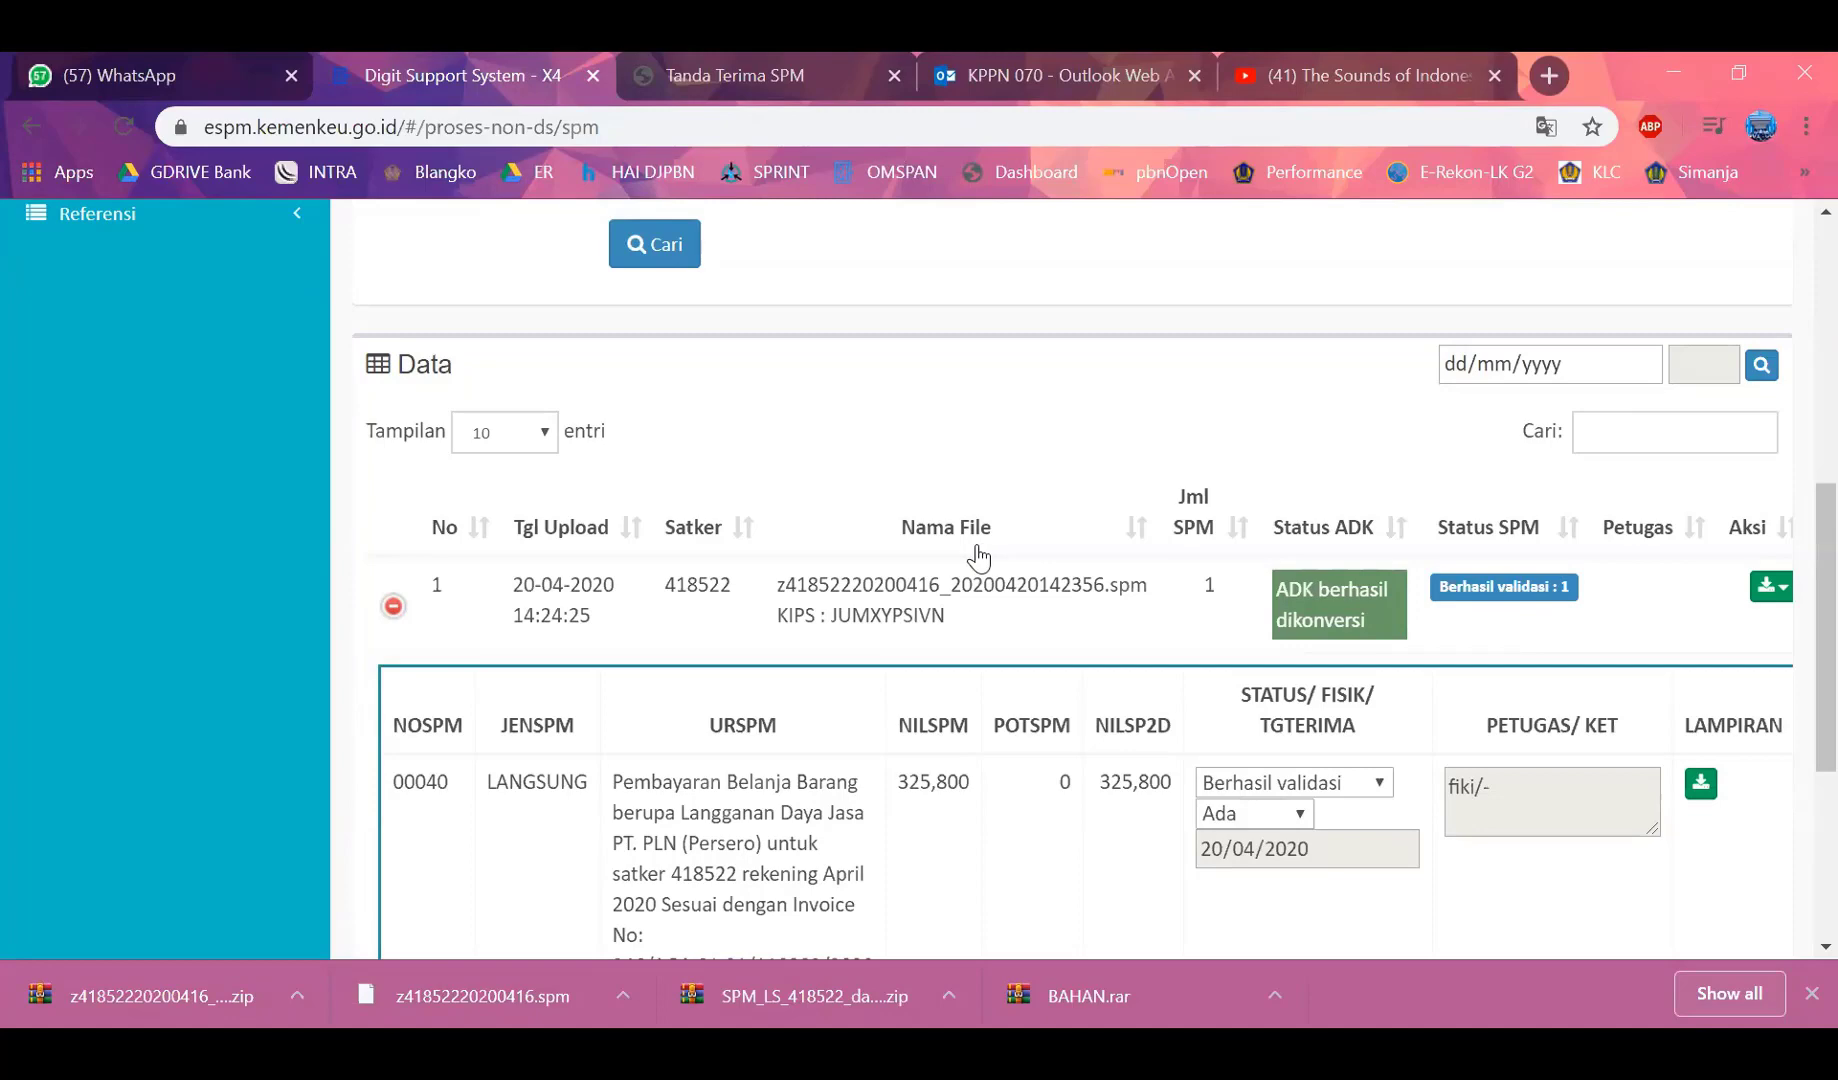
scroll(1083, 620, "up", 7)
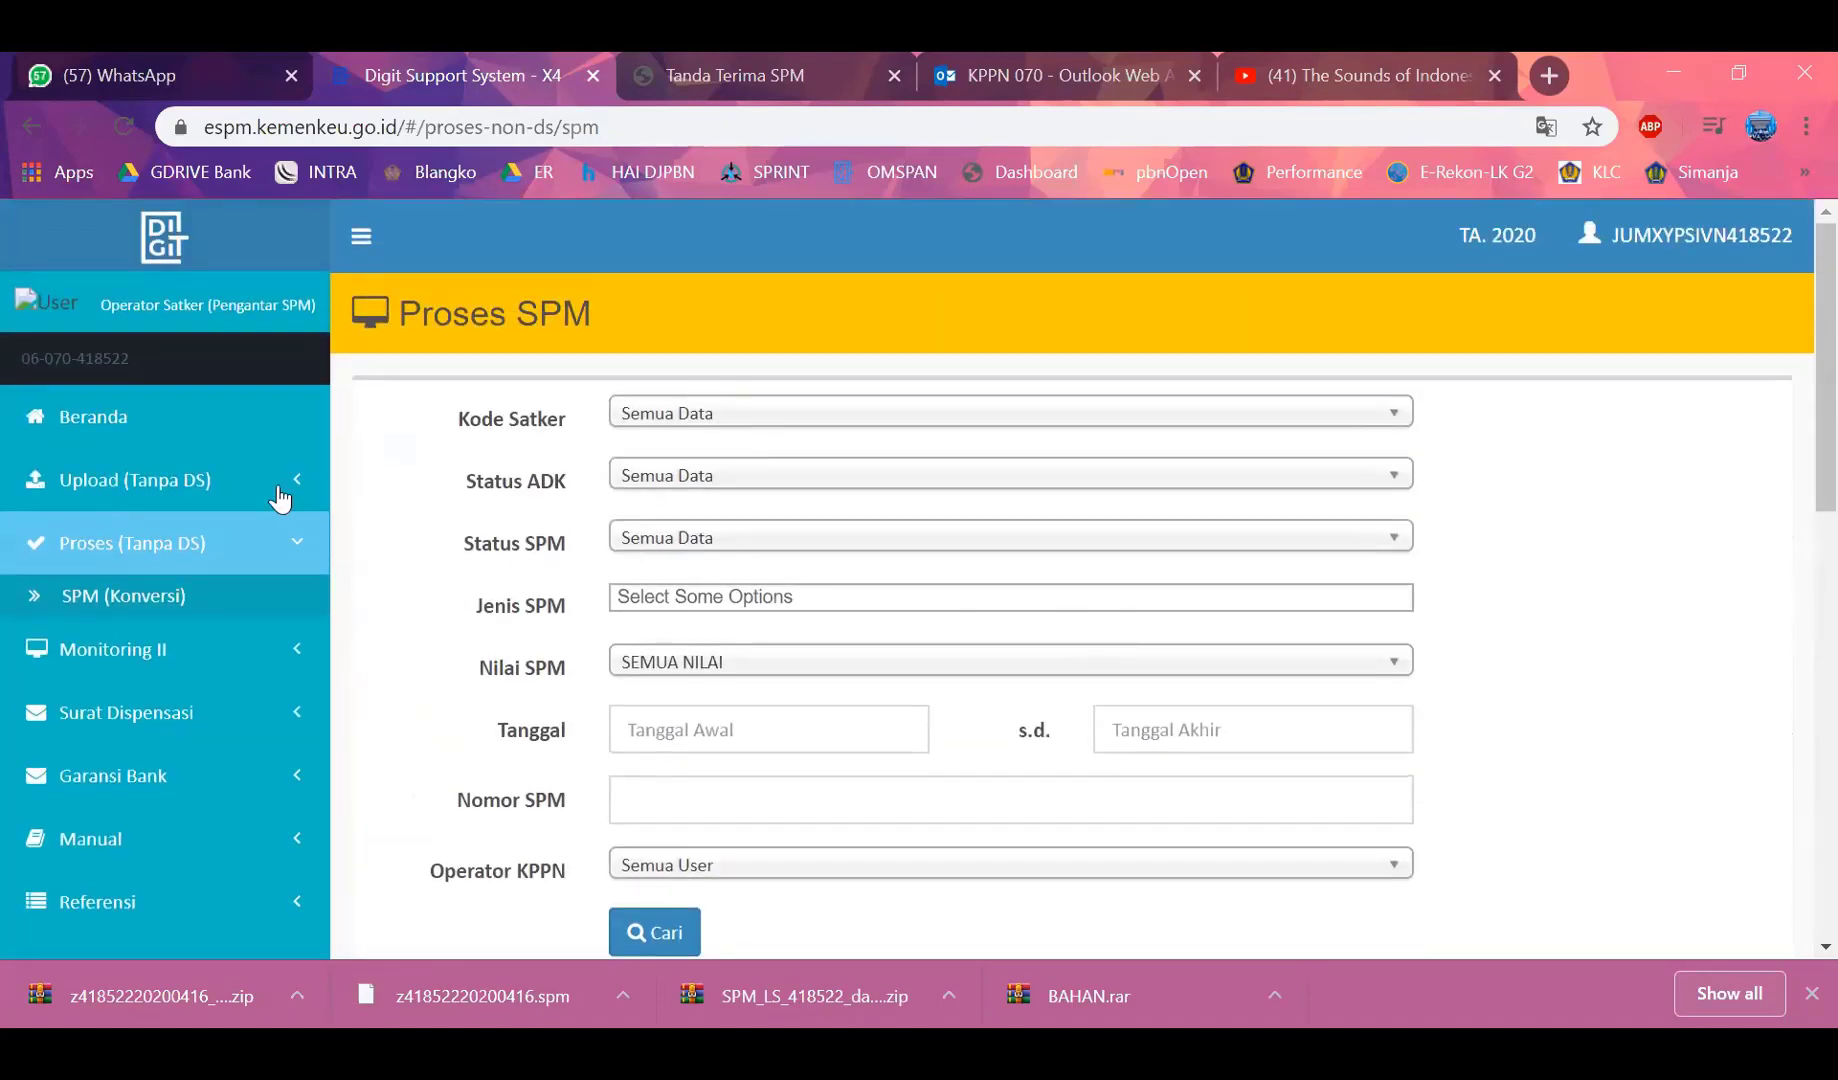
Open Upload (Tanpa DS) > SPM and look over the empty Form SPM
left_click(180, 482)
left_click(130, 537)
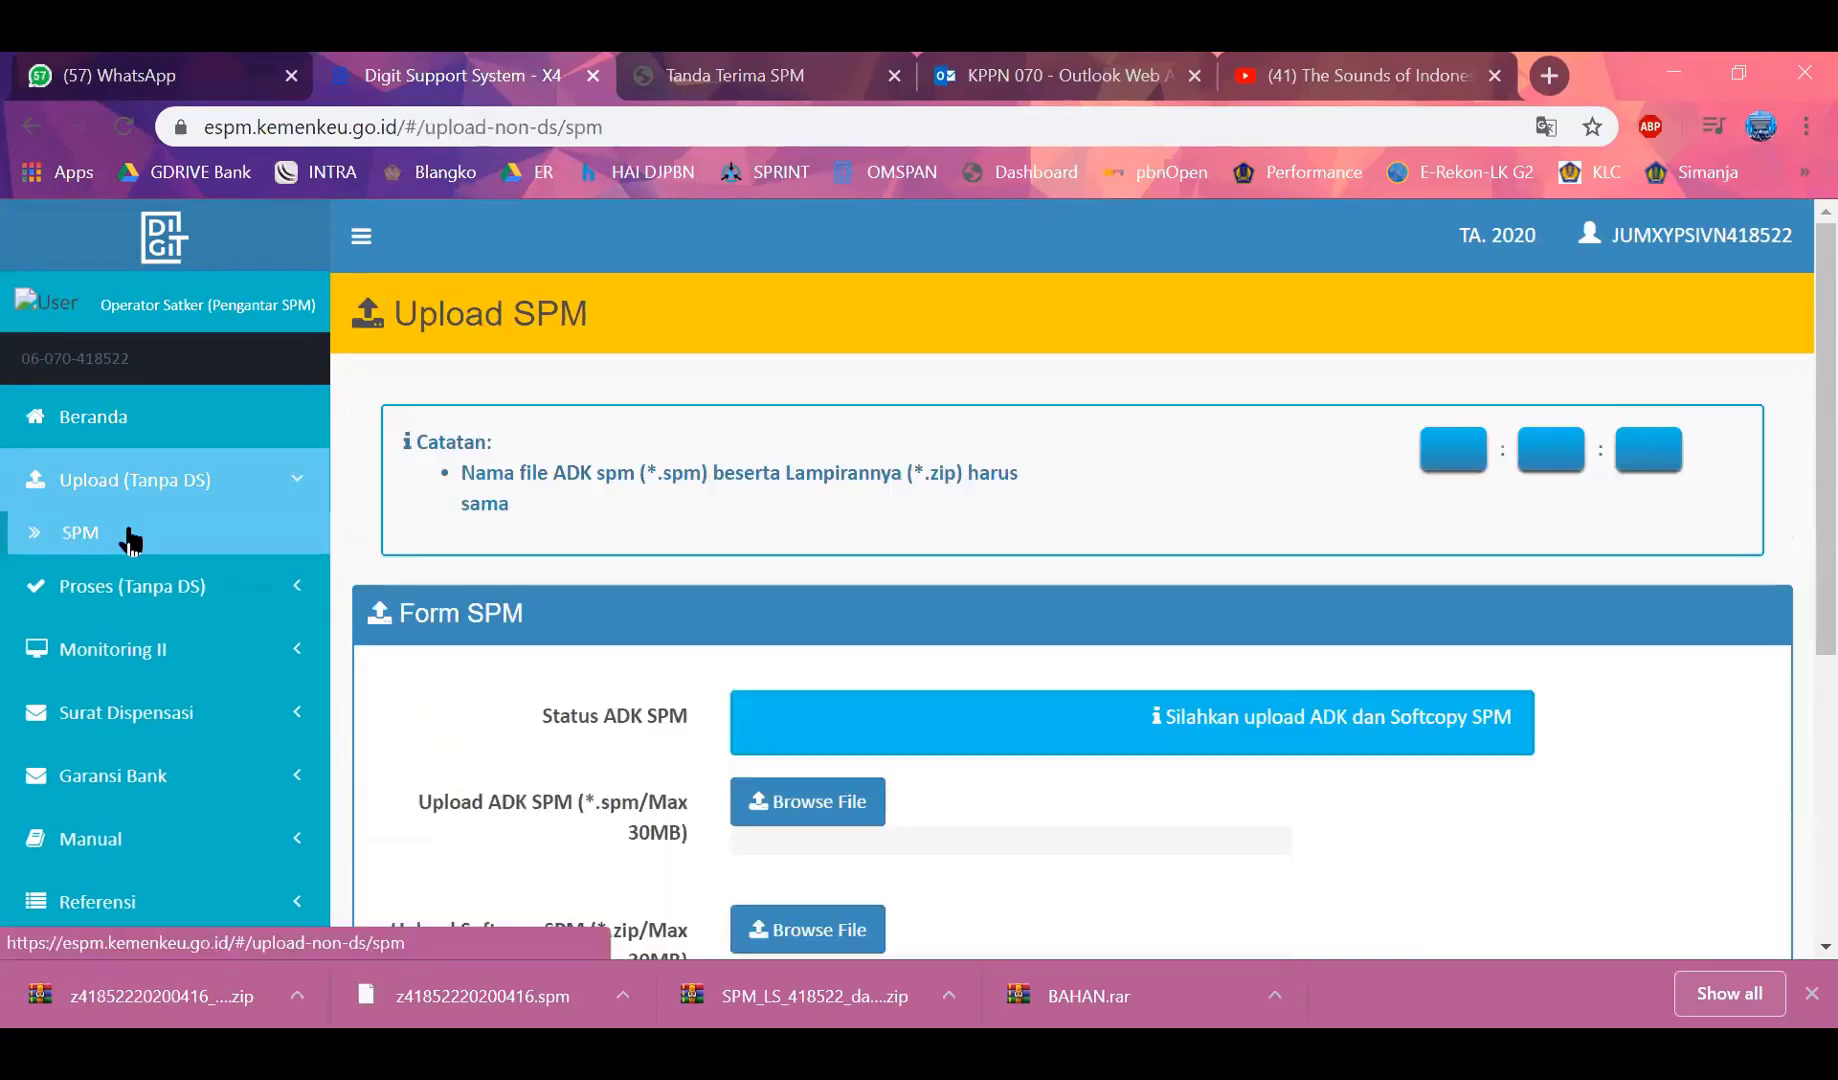
scroll(1278, 625, "down", 5)
scroll(1162, 635, "up", 2)
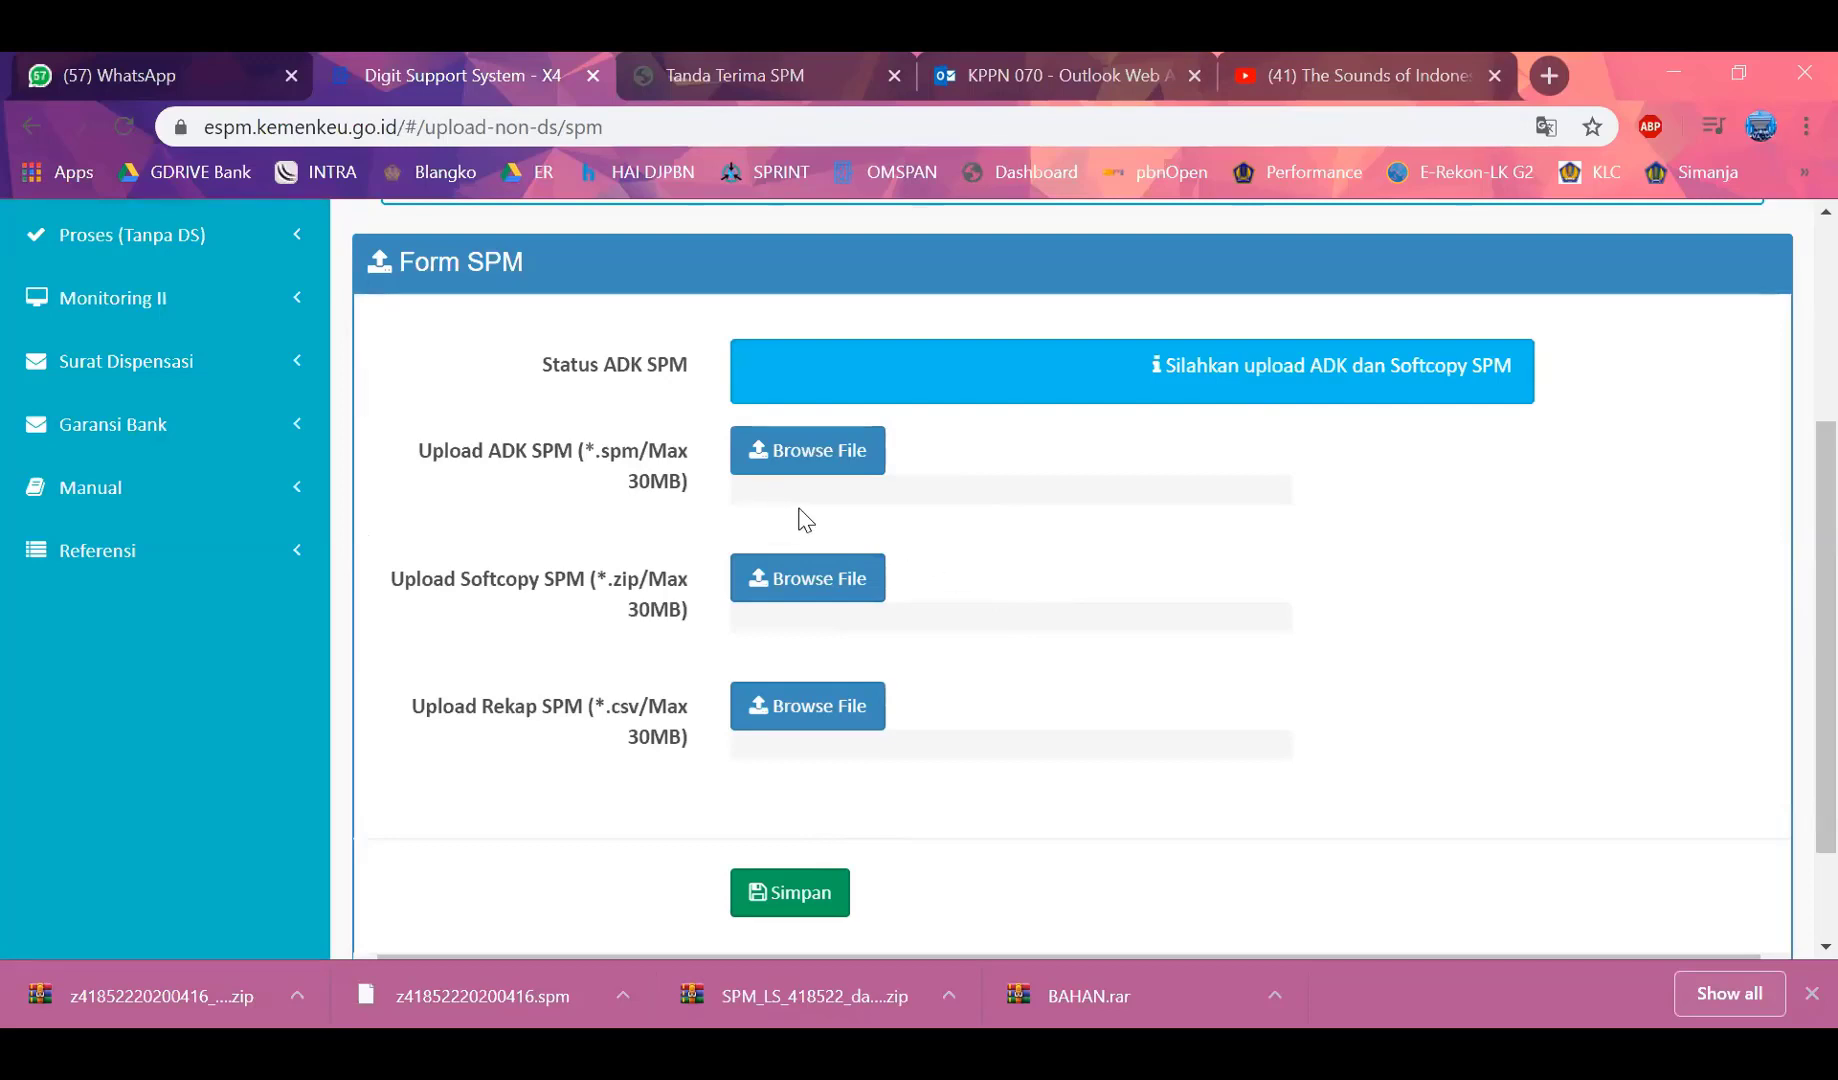
scroll(1020, 524, "up", 1)
scroll(1024, 522, "up", 3)
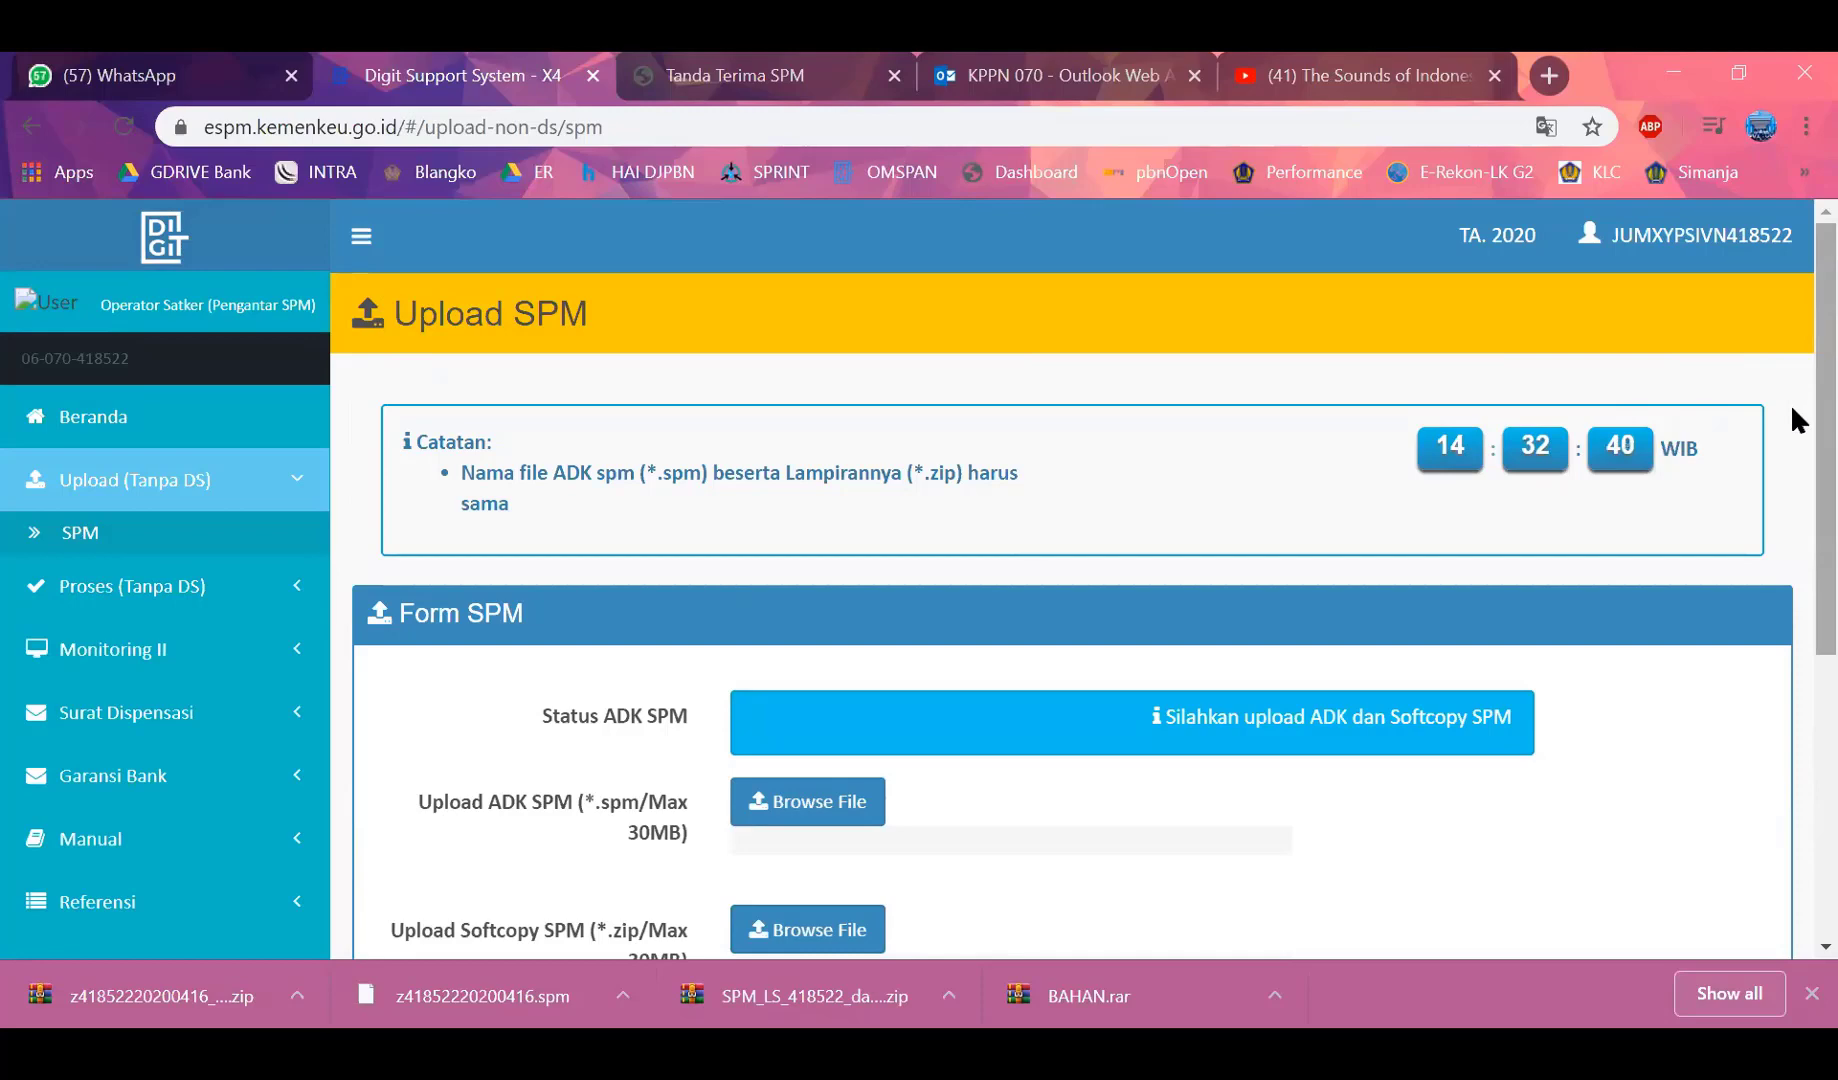
scroll(1791, 422, "down", 3)
scroll(1791, 602, "up", 2)
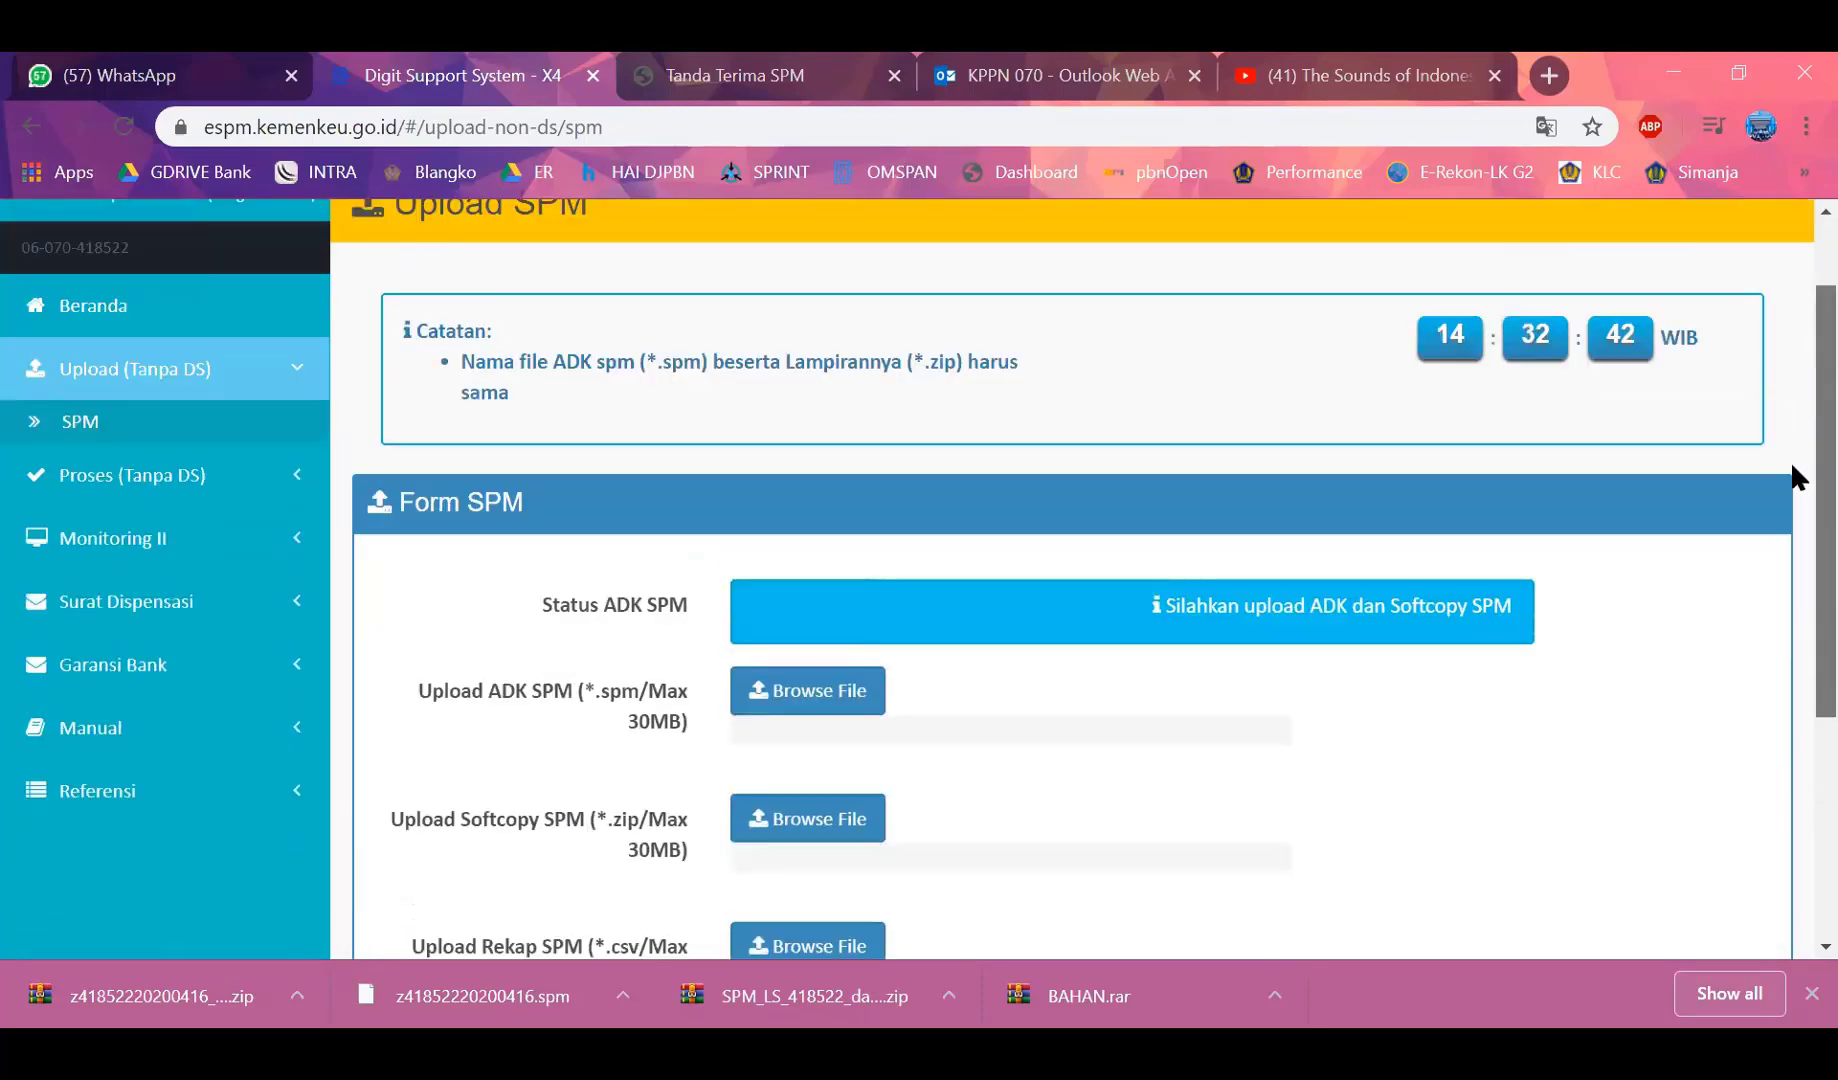
Log out of the operator account
scroll(1791, 460, "up", 1)
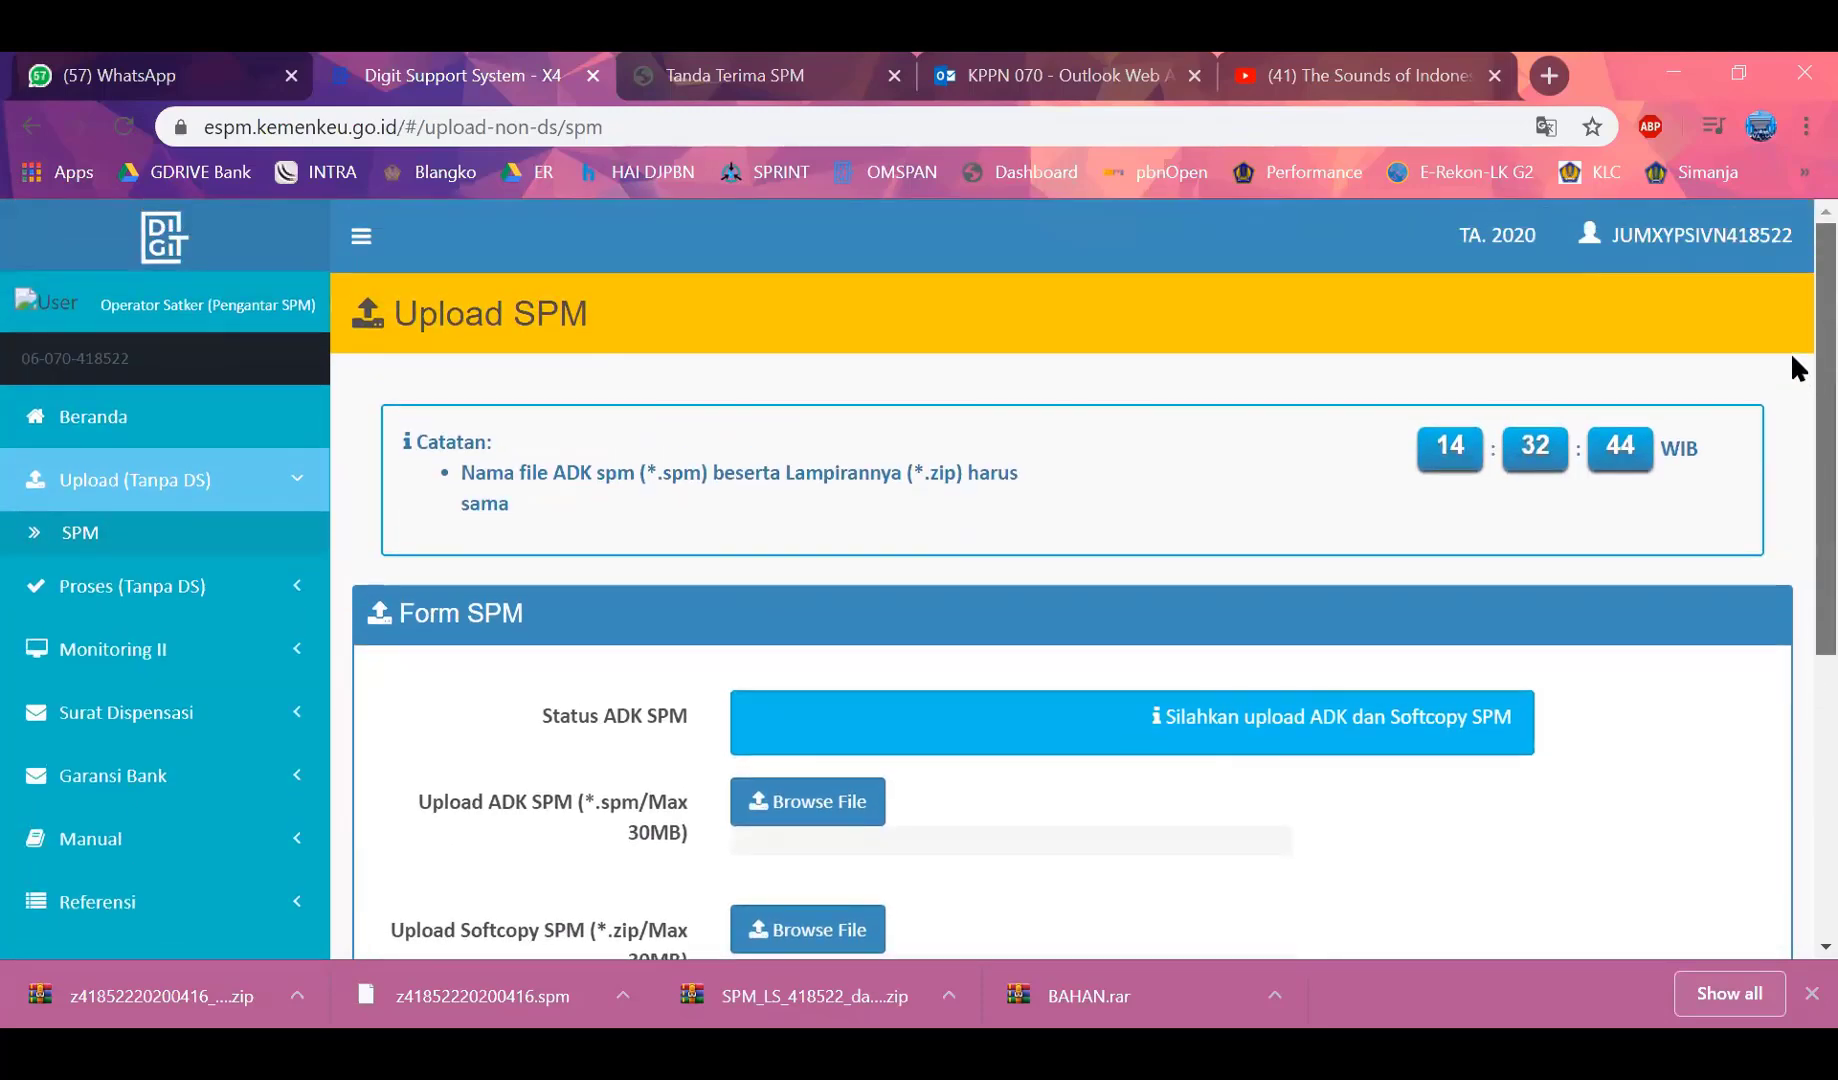
left_click(1700, 257)
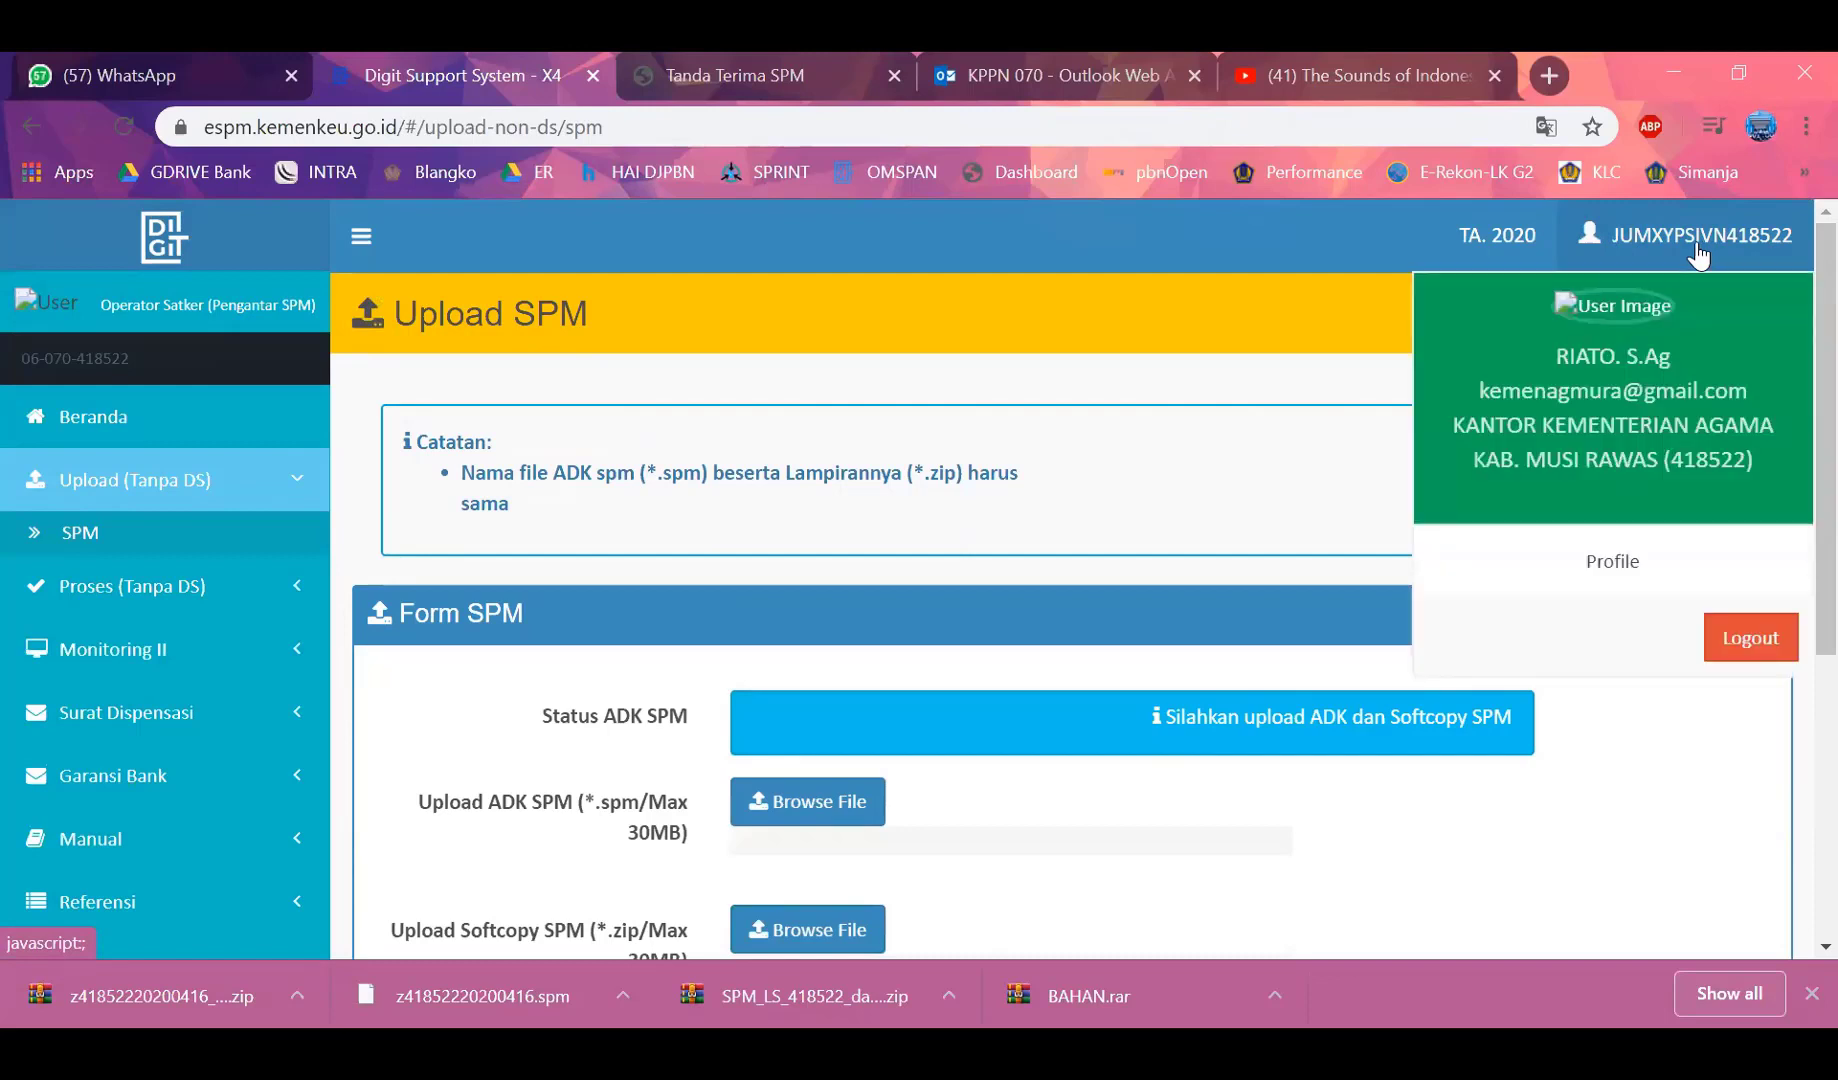
left_click(1722, 636)
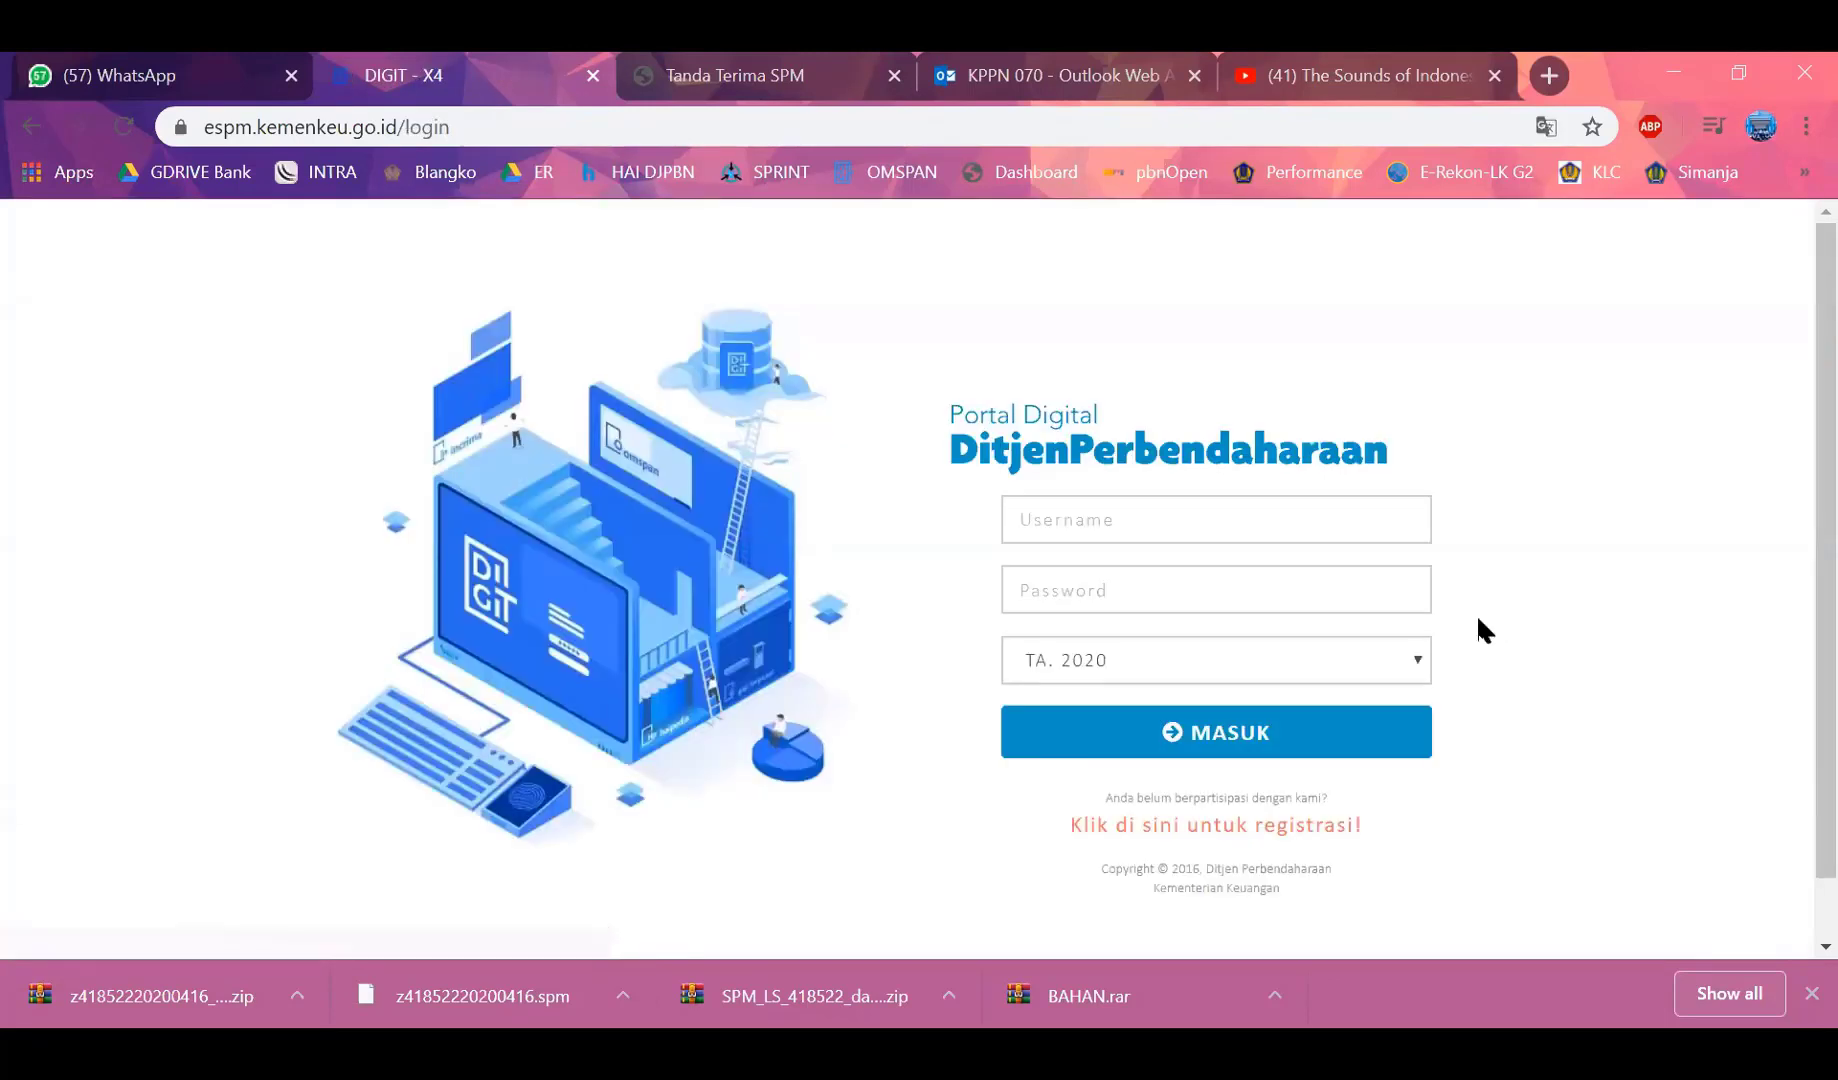
Log in with the PPSPM username, retyping the password after the first rejection
left_click(1150, 508)
type("418")
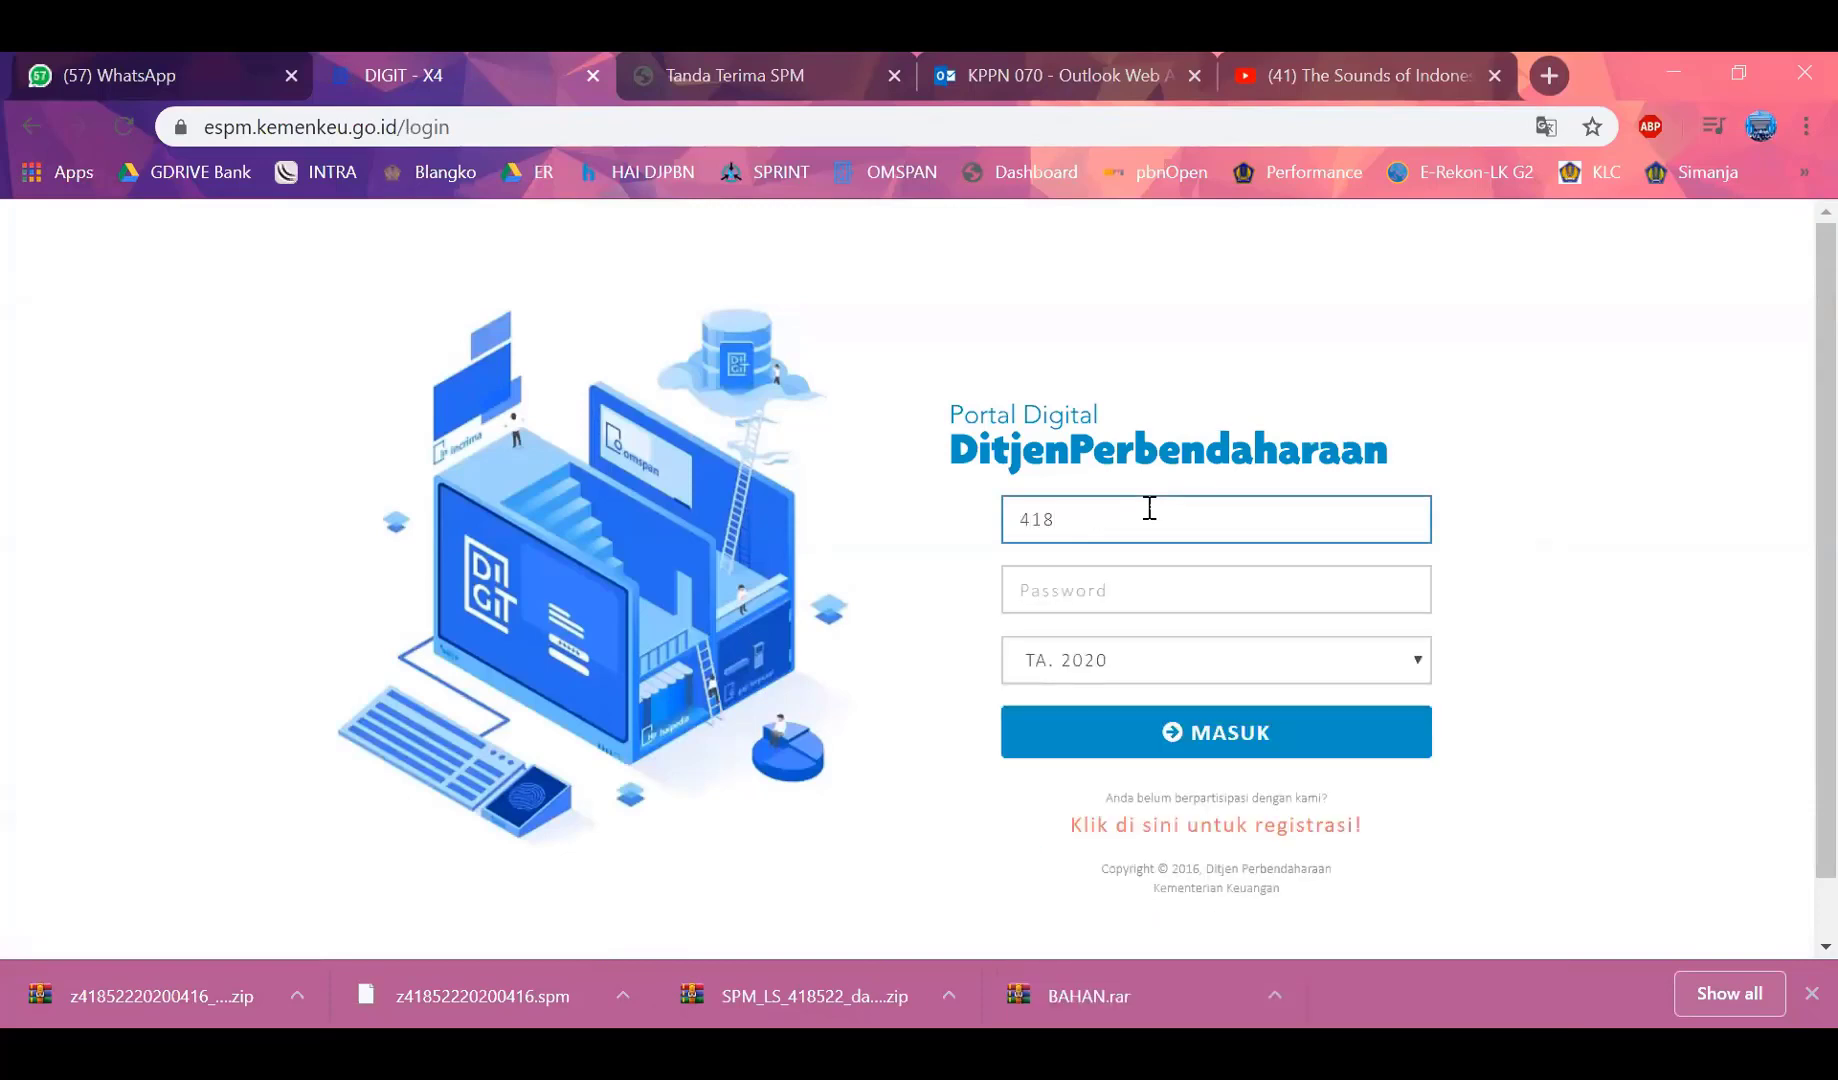
type("522")
key("Tab")
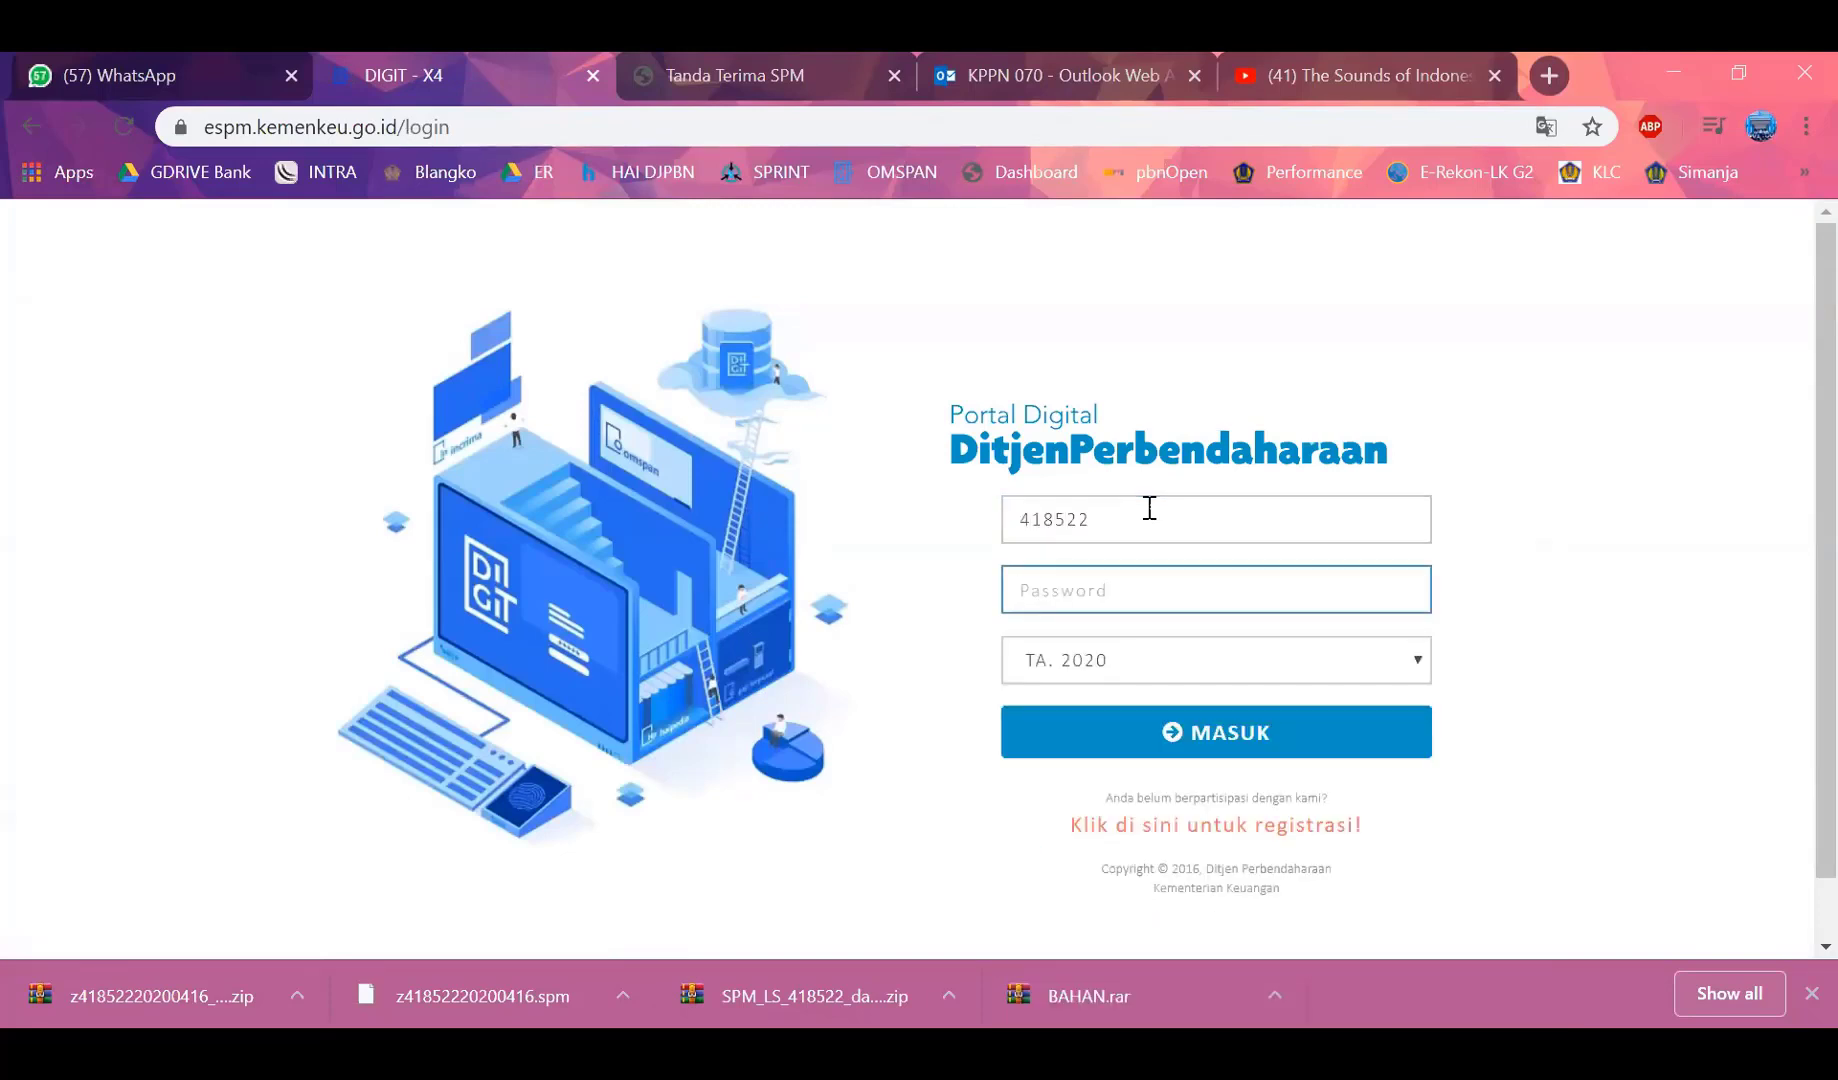
type("•••••")
key("Return")
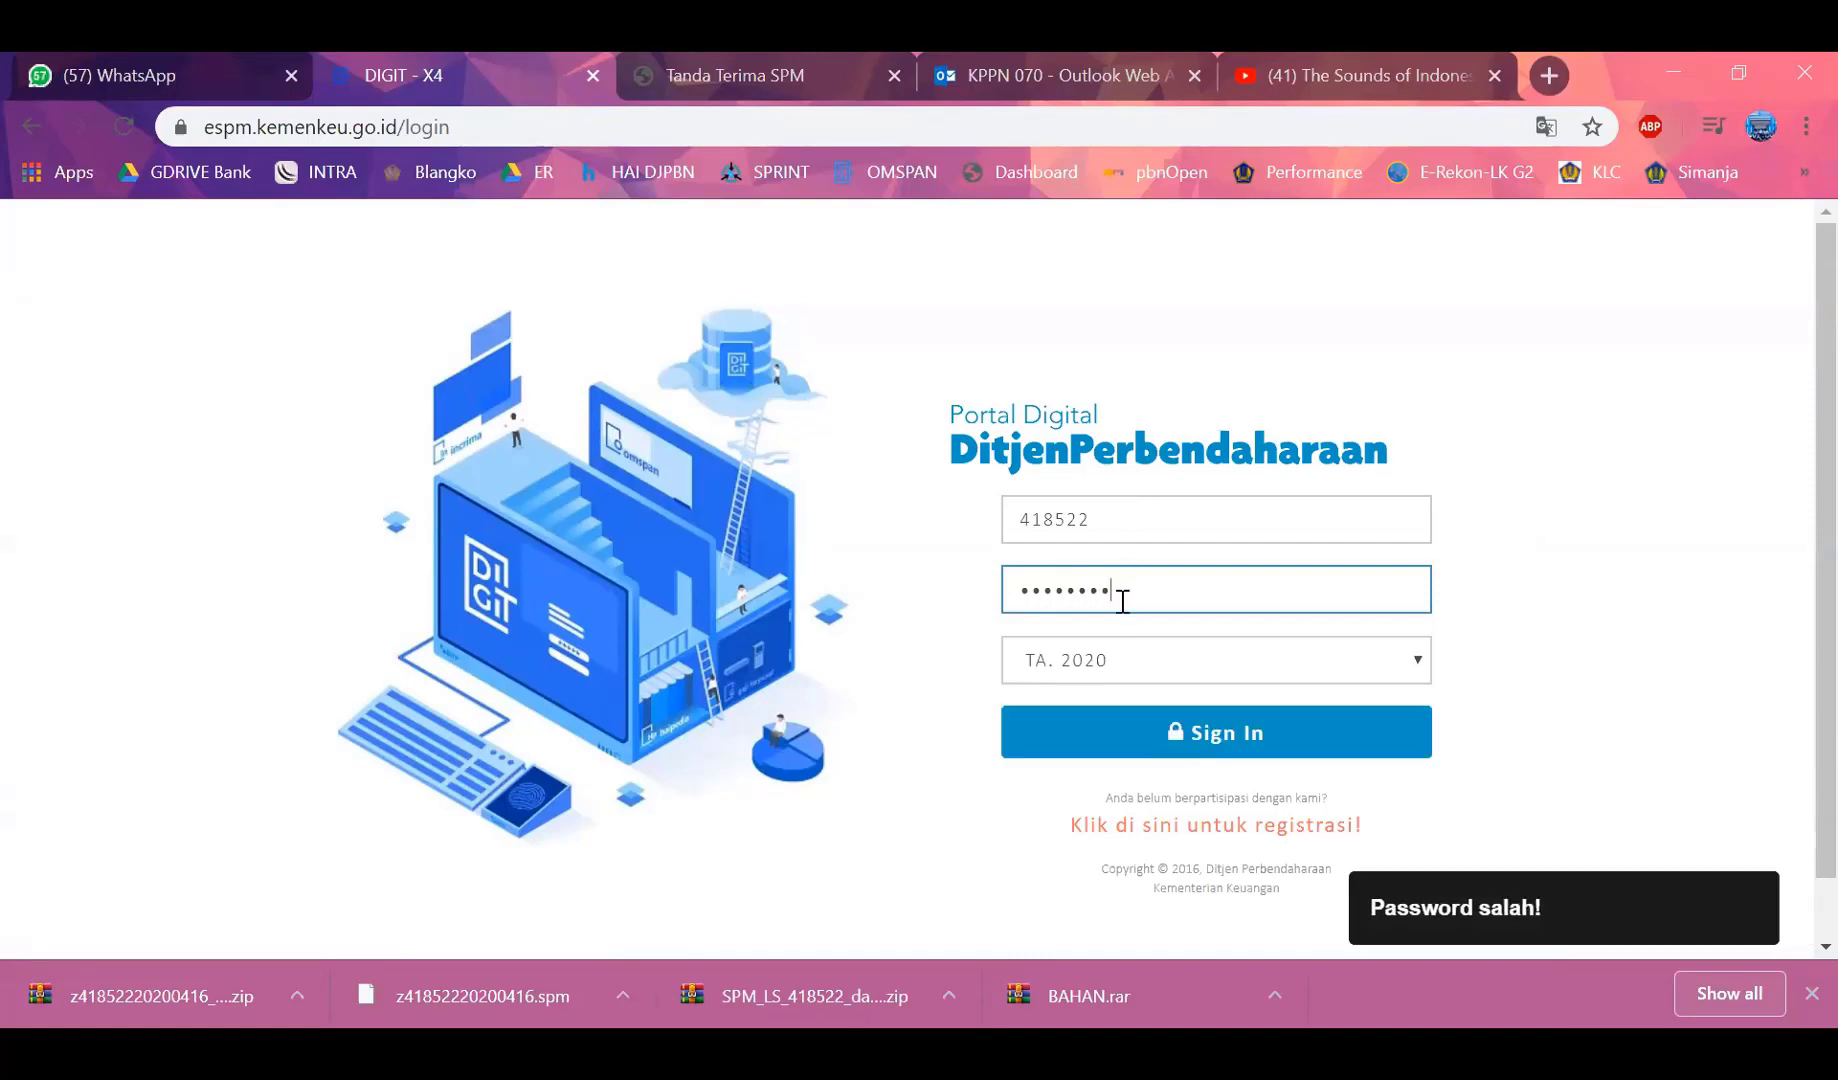
left_click_drag(1121, 603, 828, 588)
type("•")
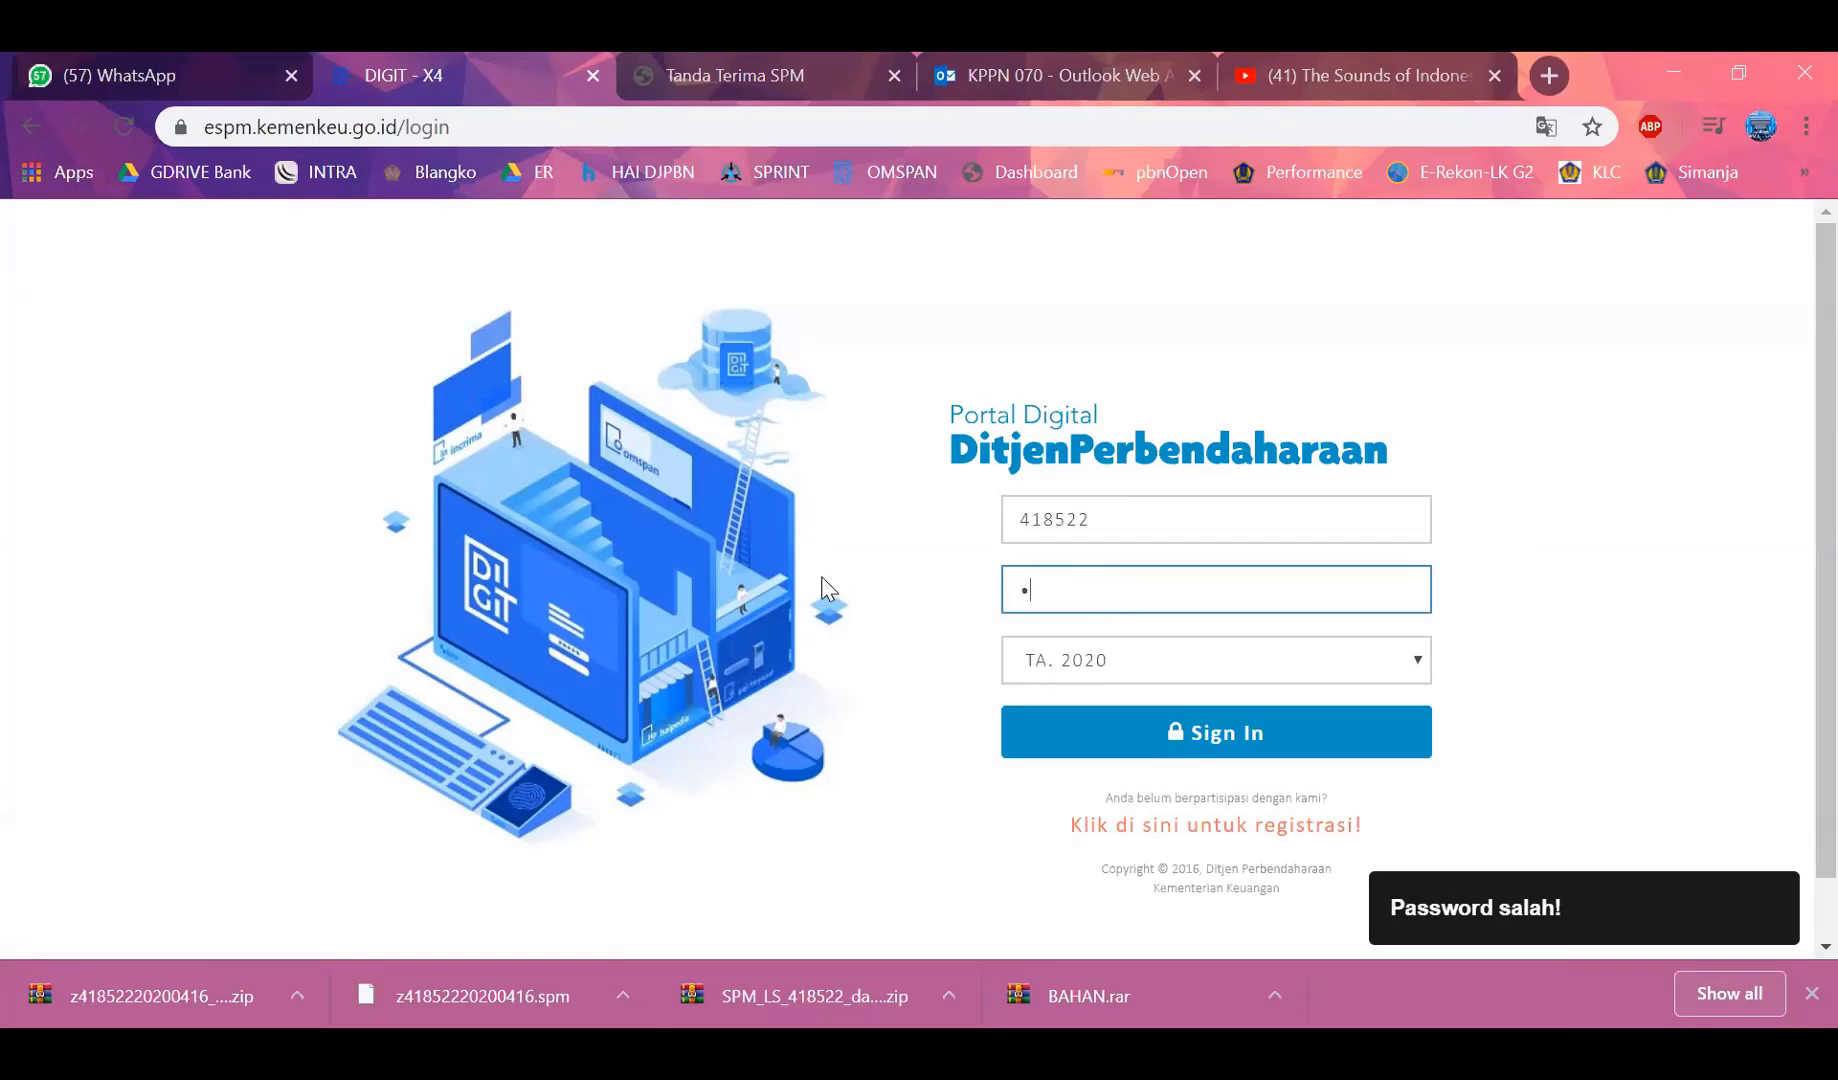
type("••••••••")
key("Return")
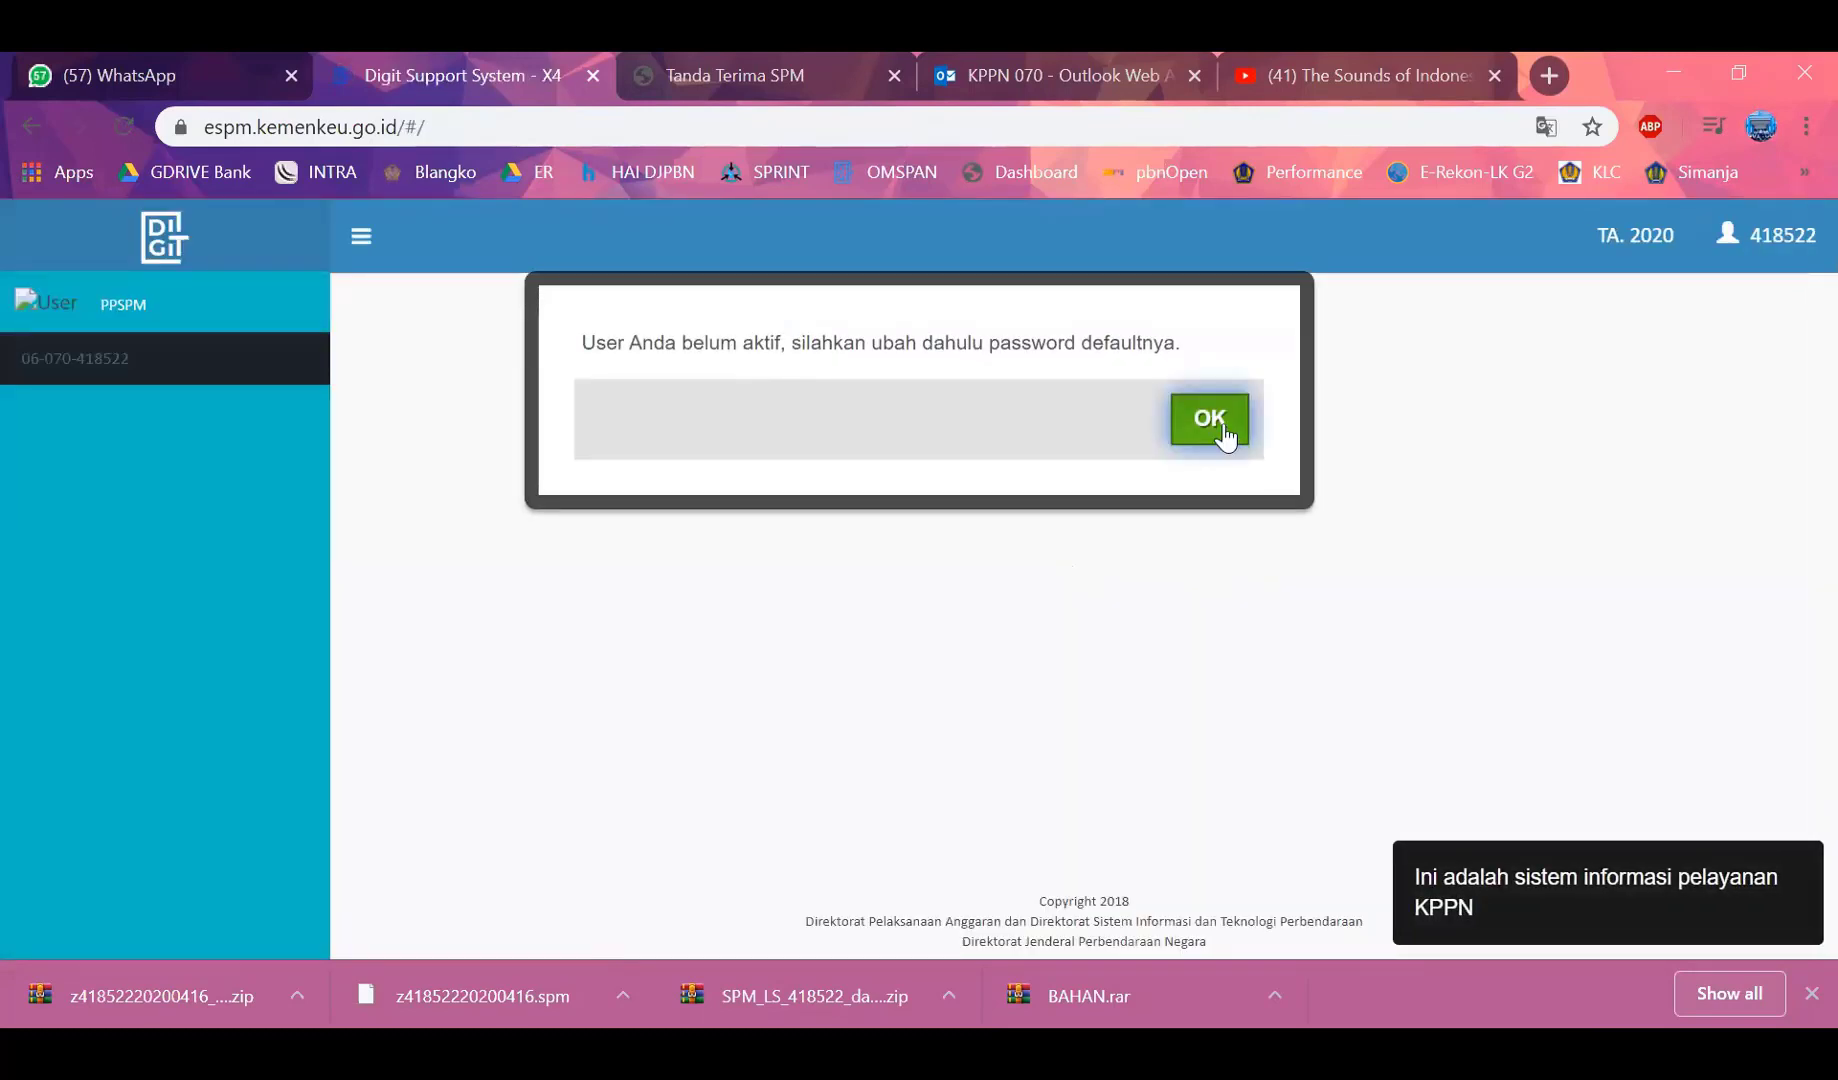
Dismiss the inactive-account notice and open the user Profile form
left_click(1224, 432)
left_click(1758, 252)
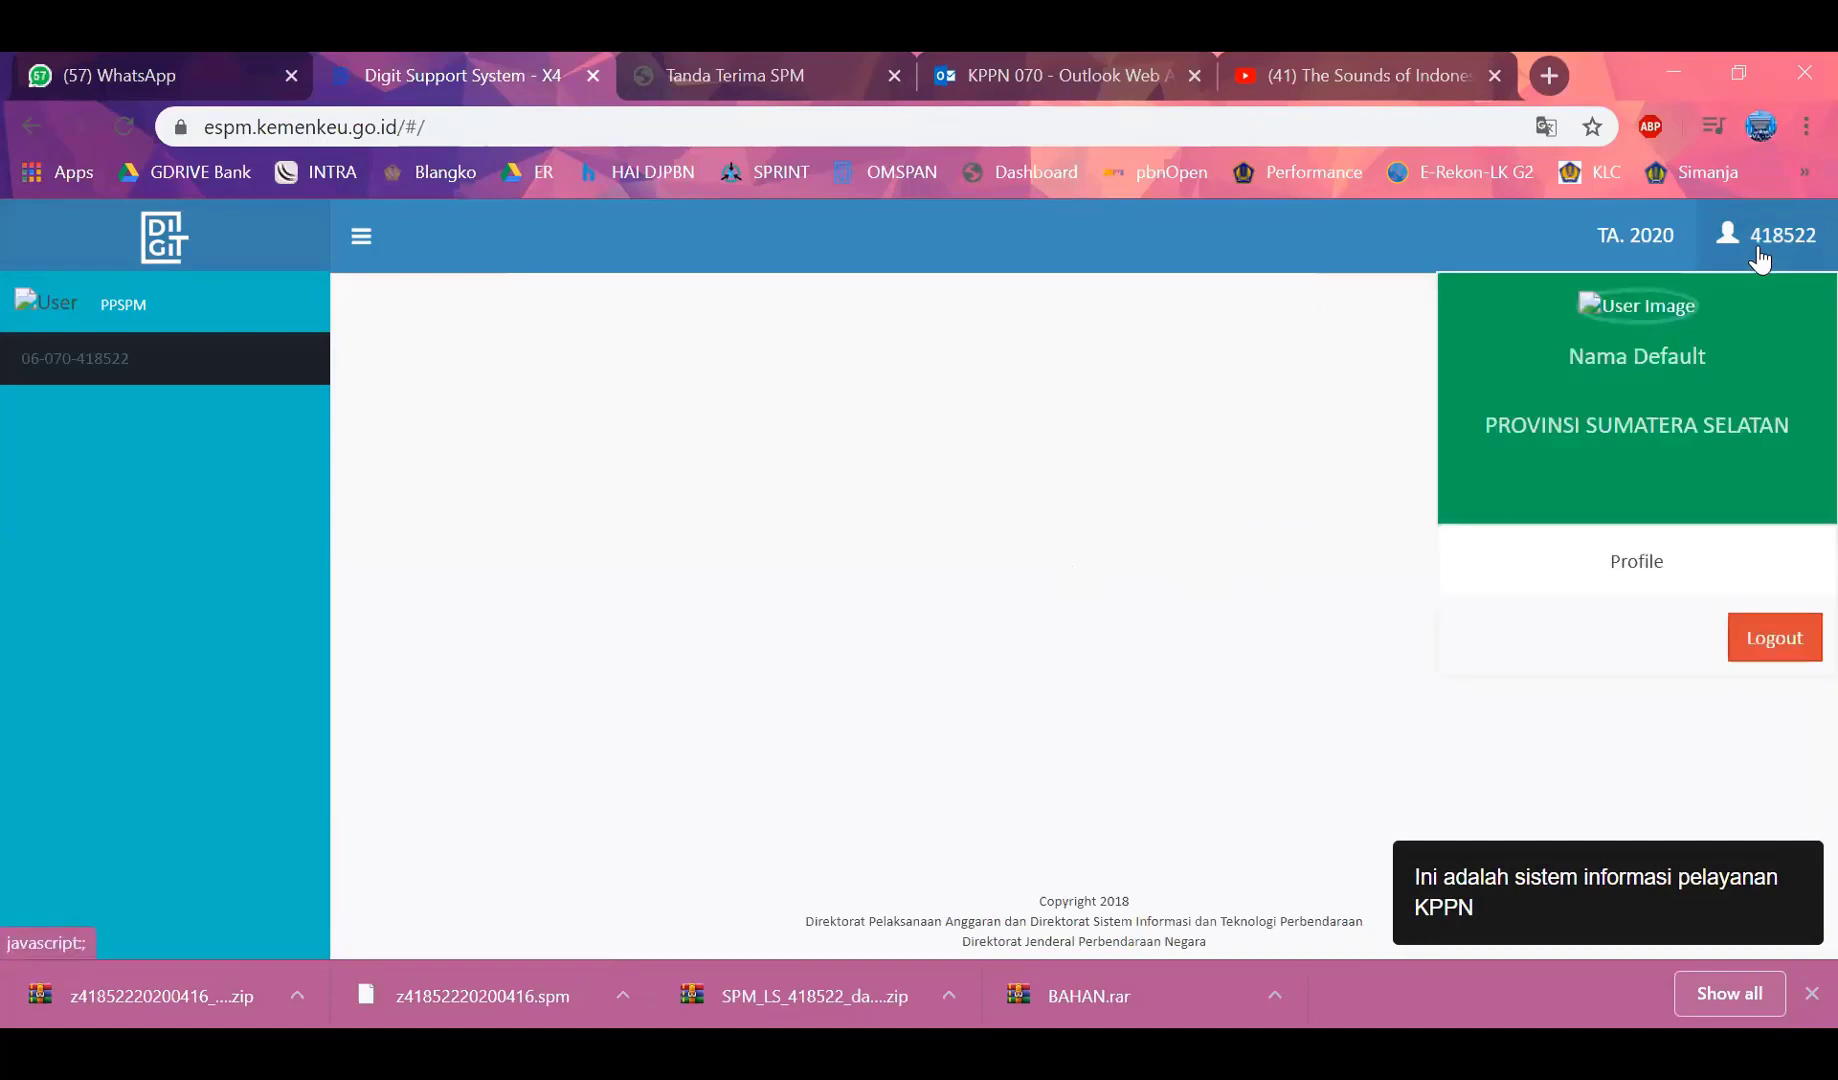
left_click(1636, 566)
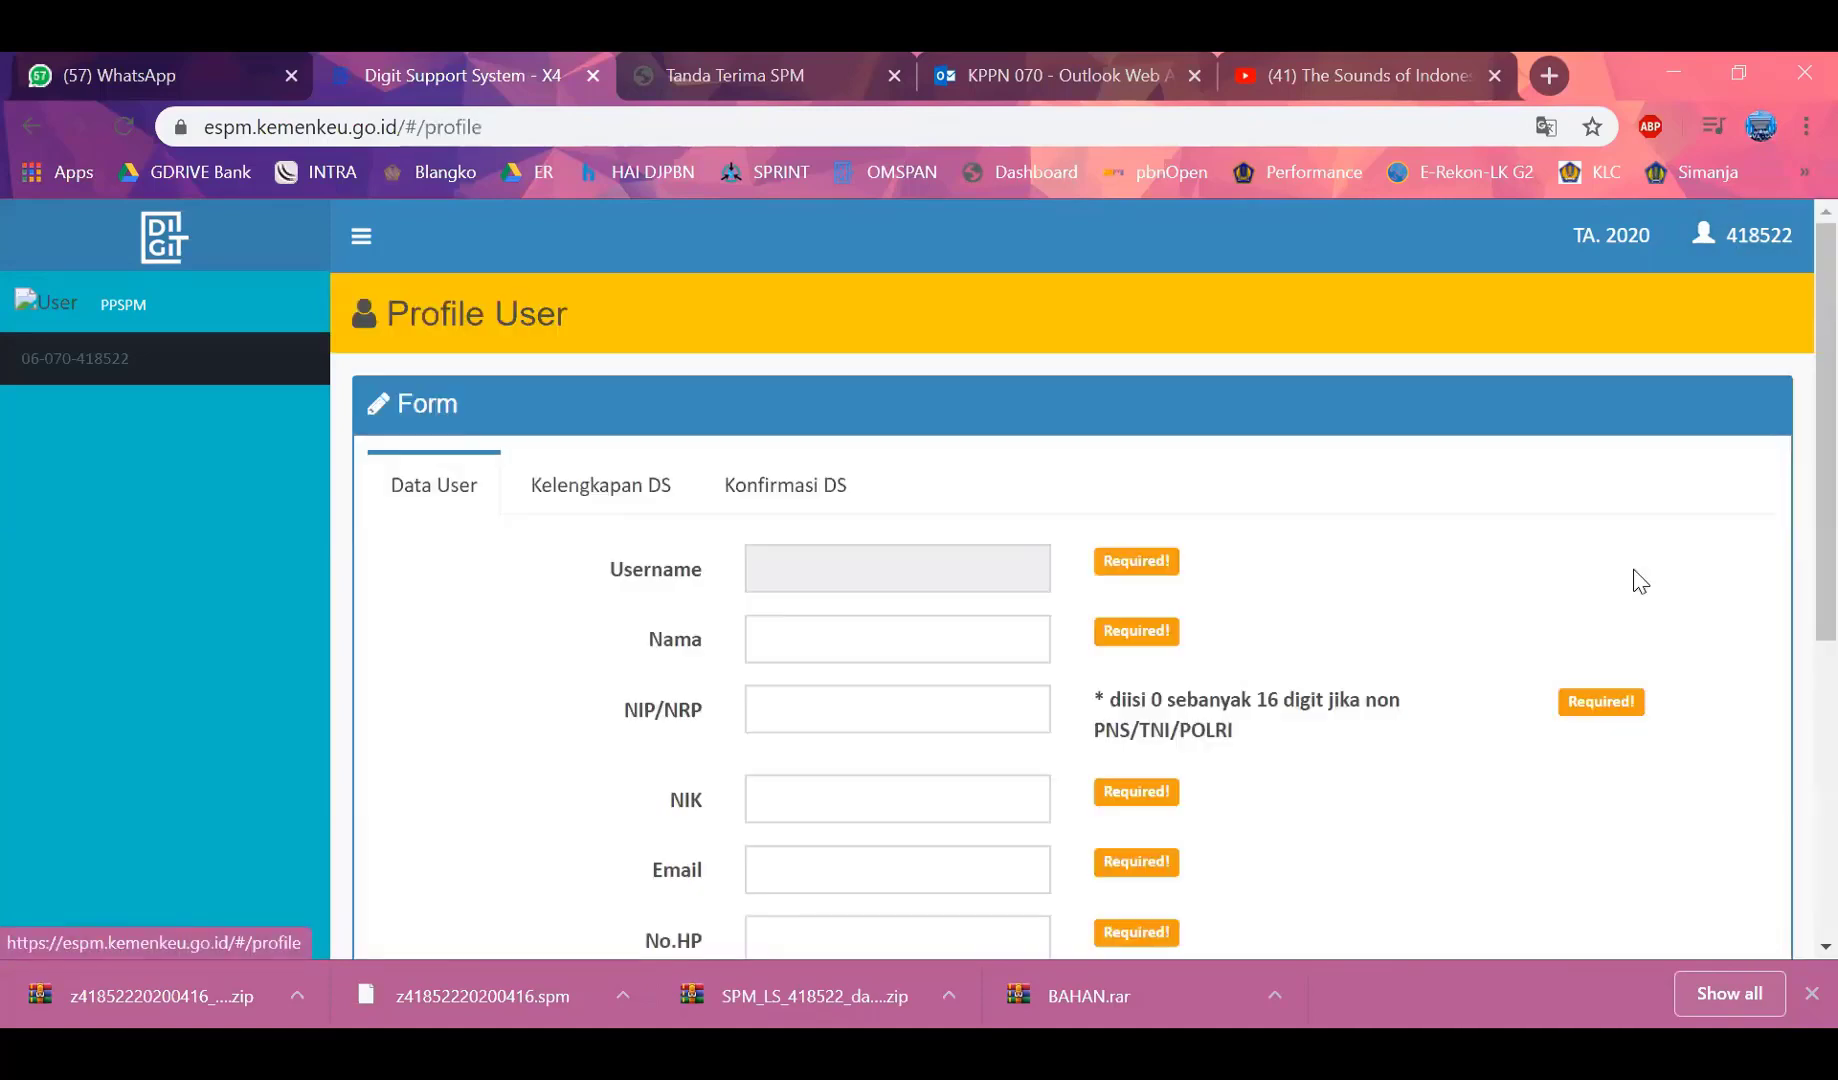
scroll(1099, 607, "down", 3)
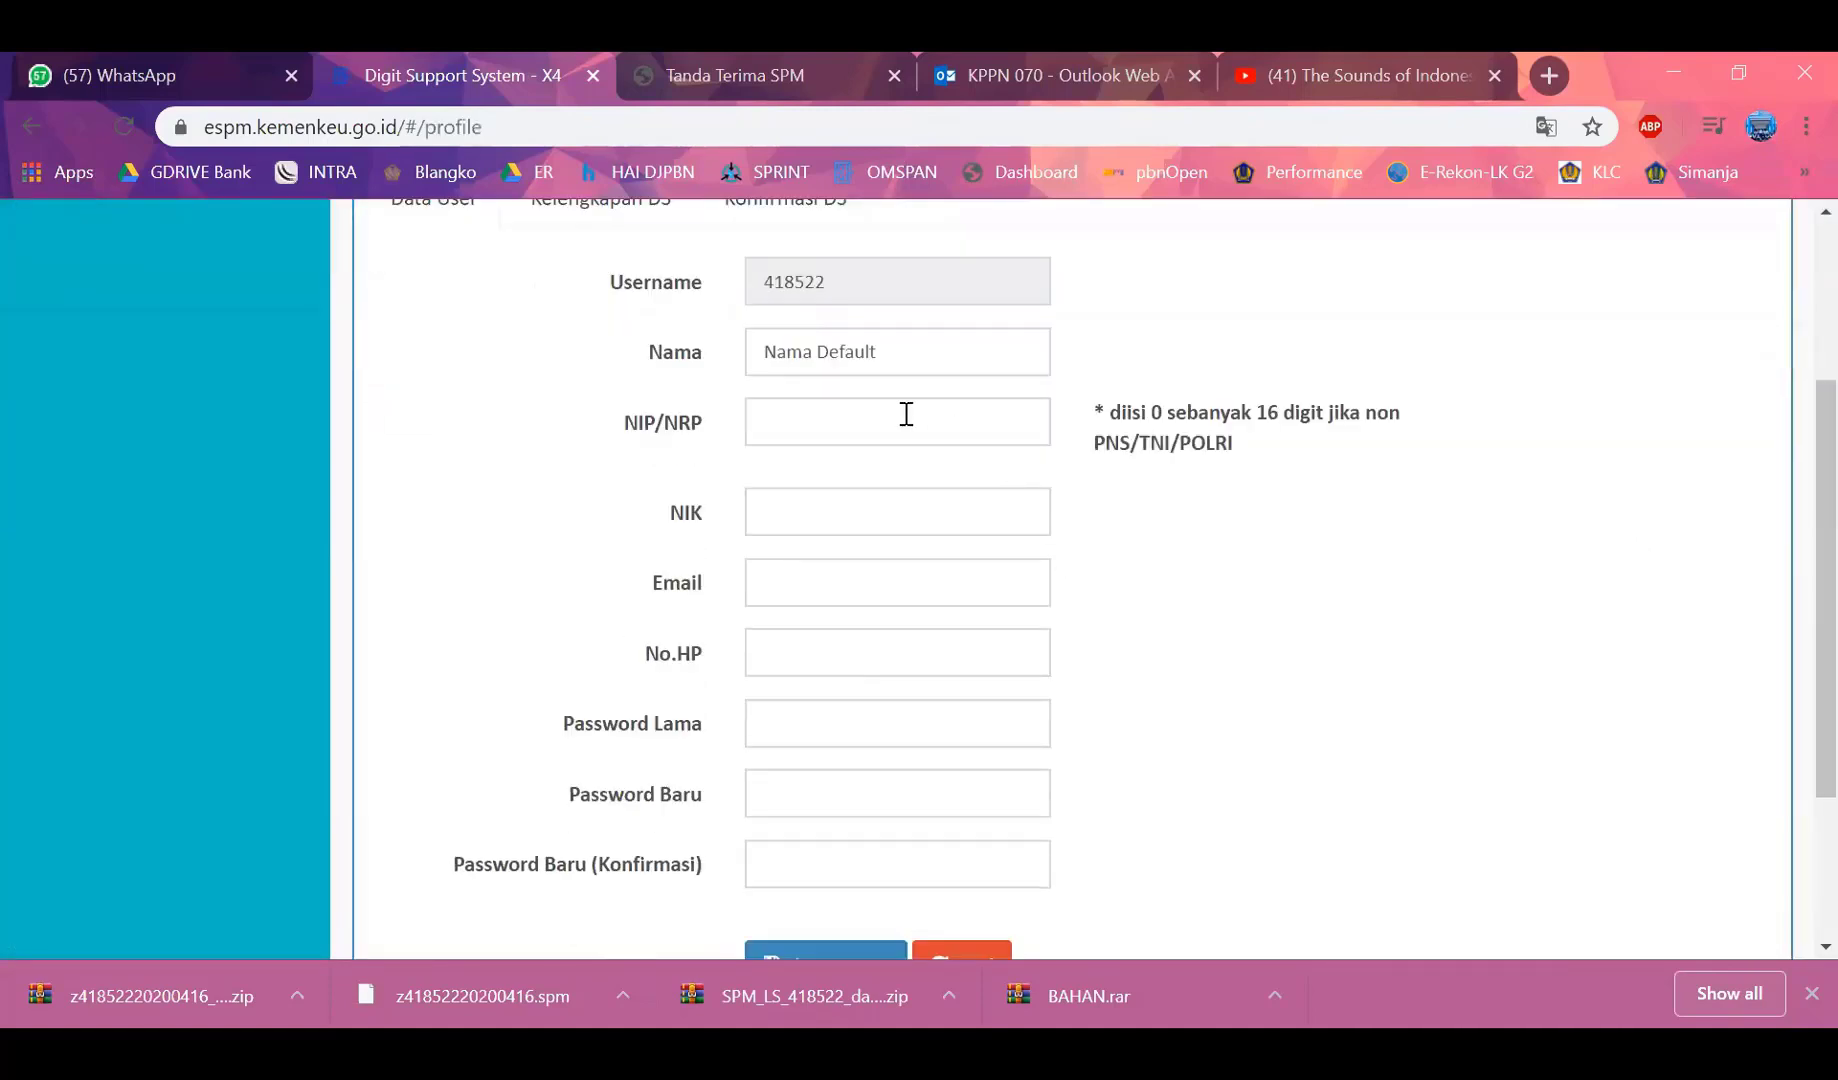
Fill in the NIP/NRP, NIK, e-mail and phone number fields
left_click(873, 430)
left_click(870, 500)
left_click(866, 509)
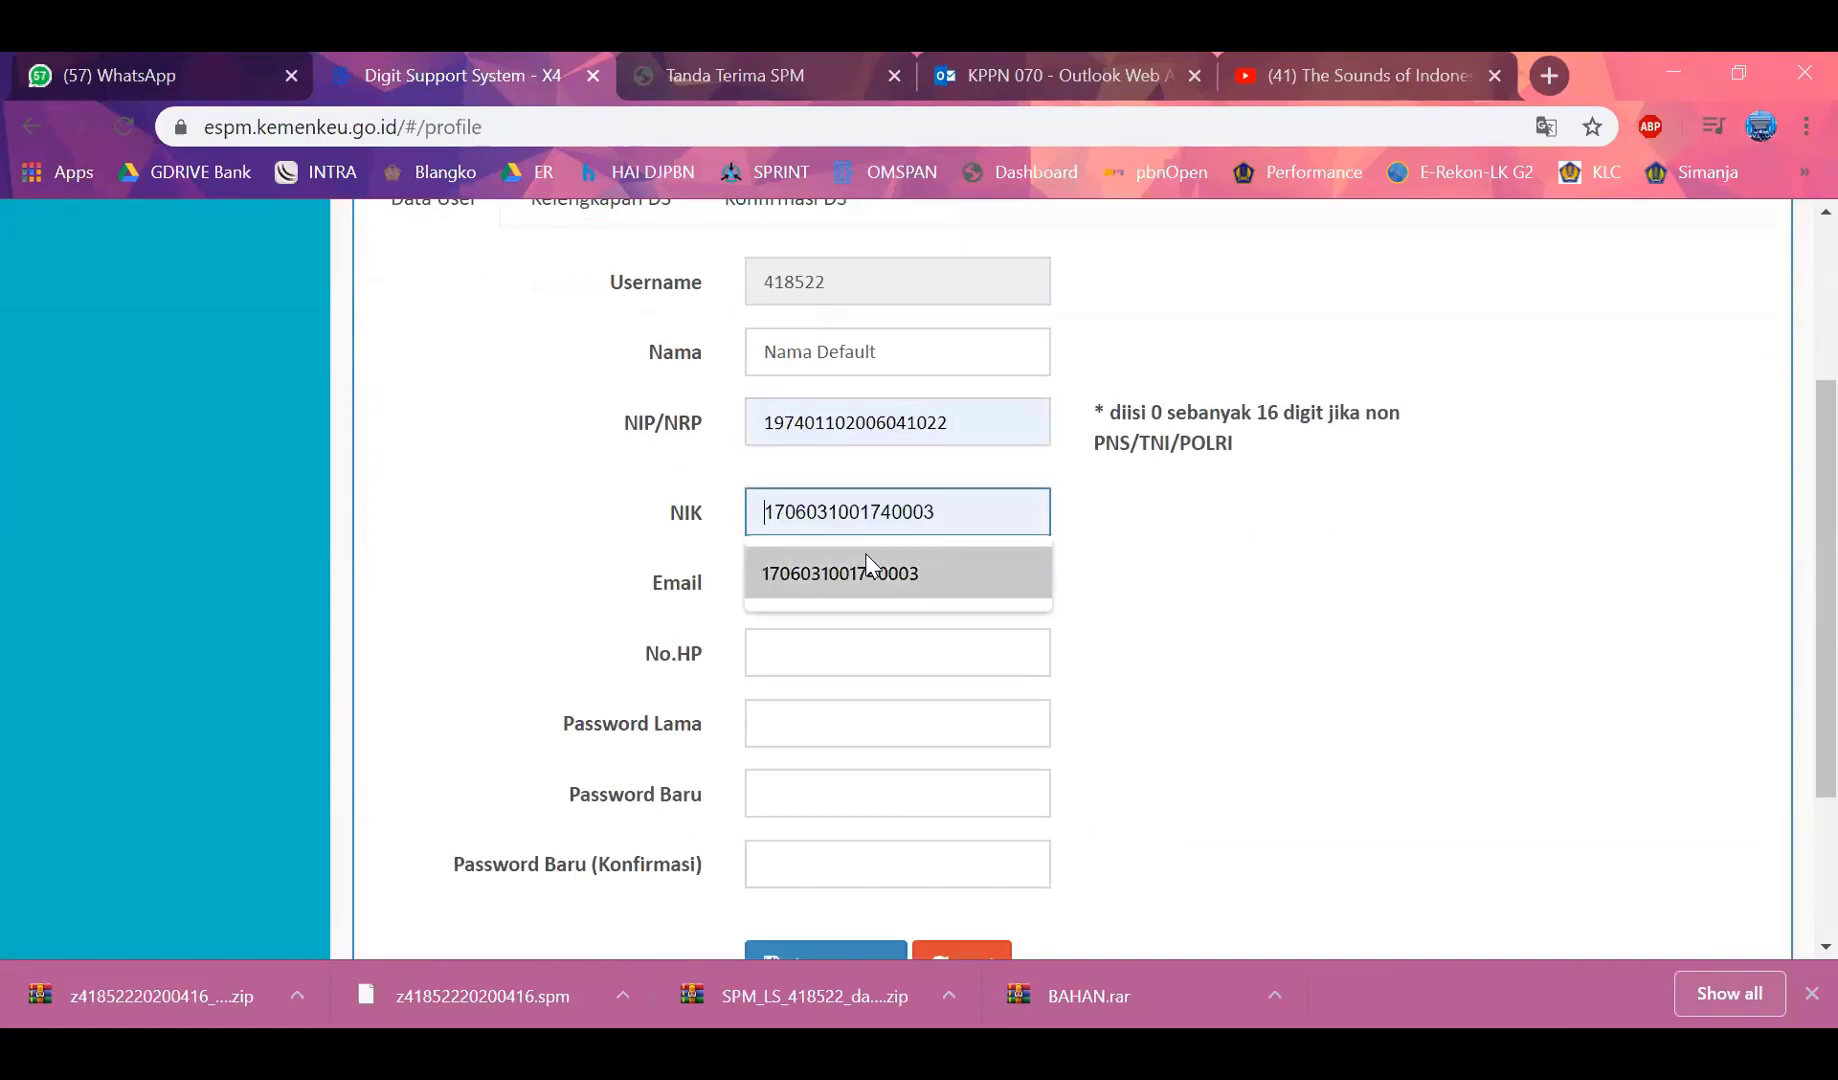
left_click(866, 573)
left_click(825, 578)
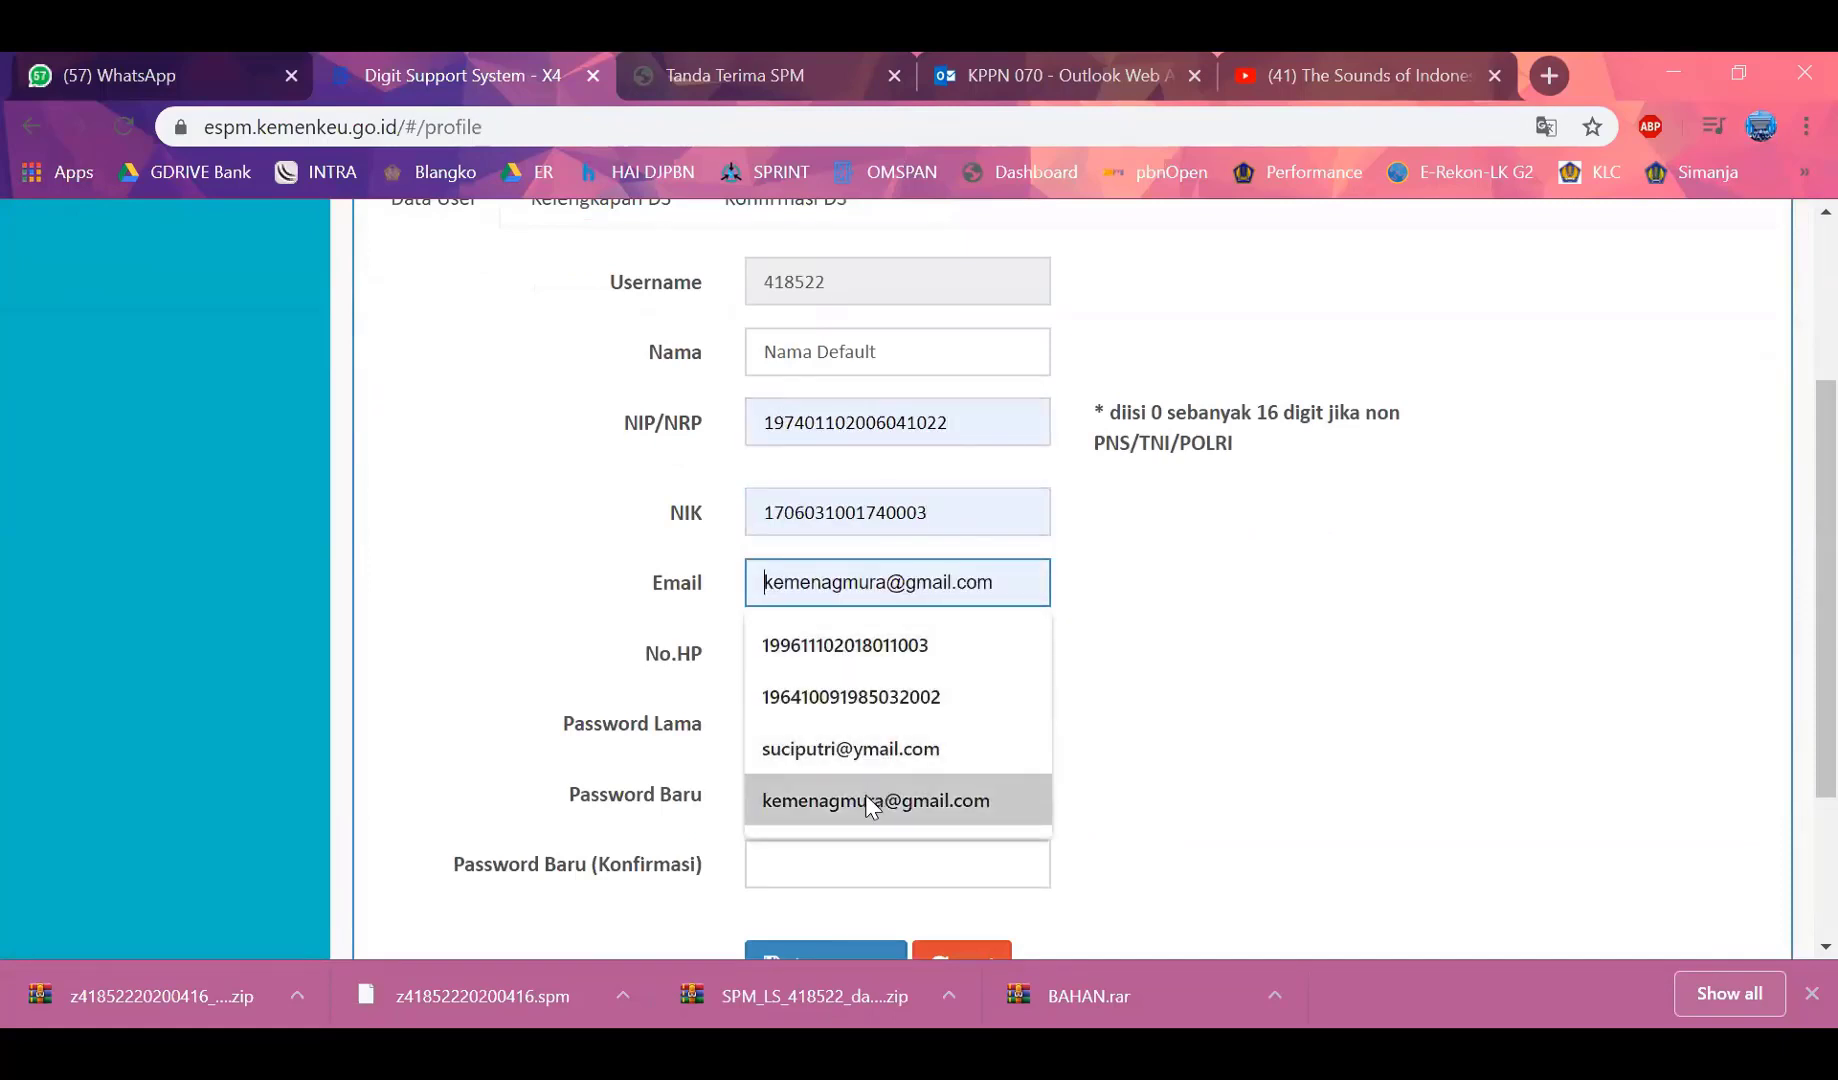
left_click(866, 800)
left_click(840, 660)
left_click(822, 714)
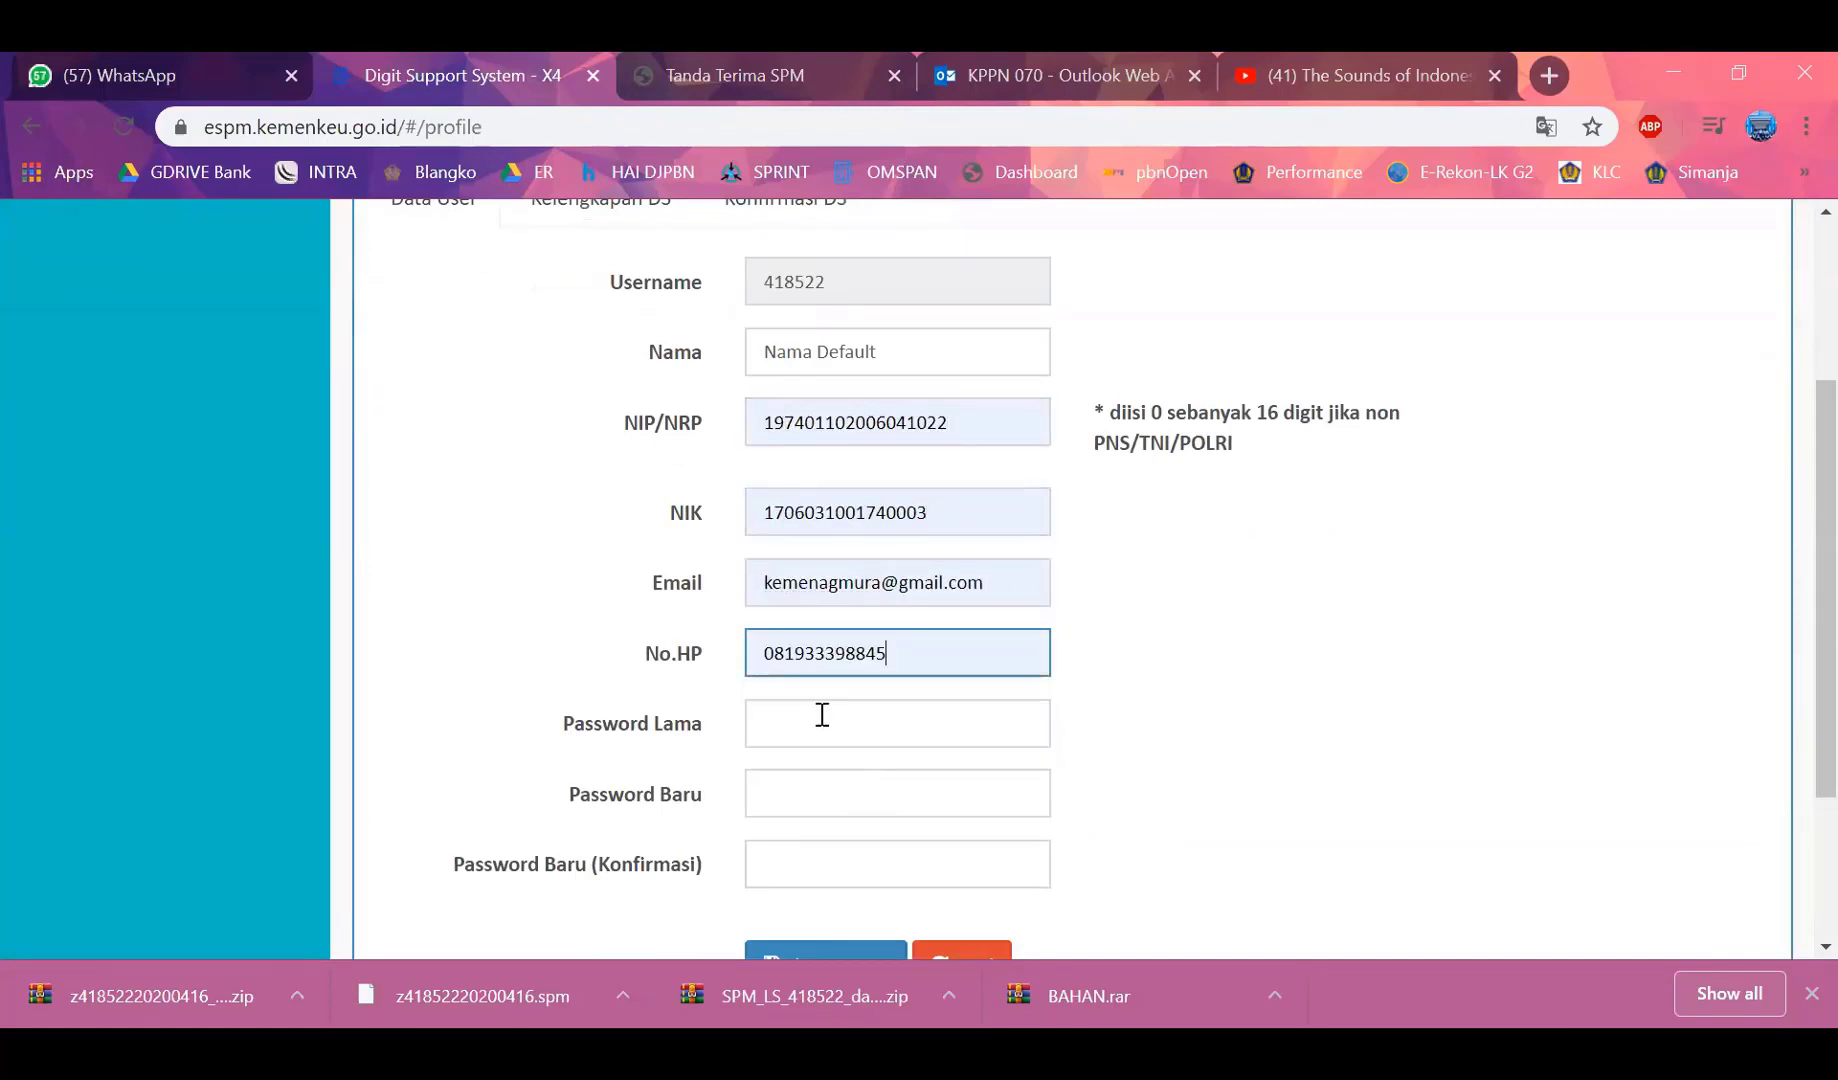
Enter the old password, a new password and its confirmation, then save
left_click(792, 712)
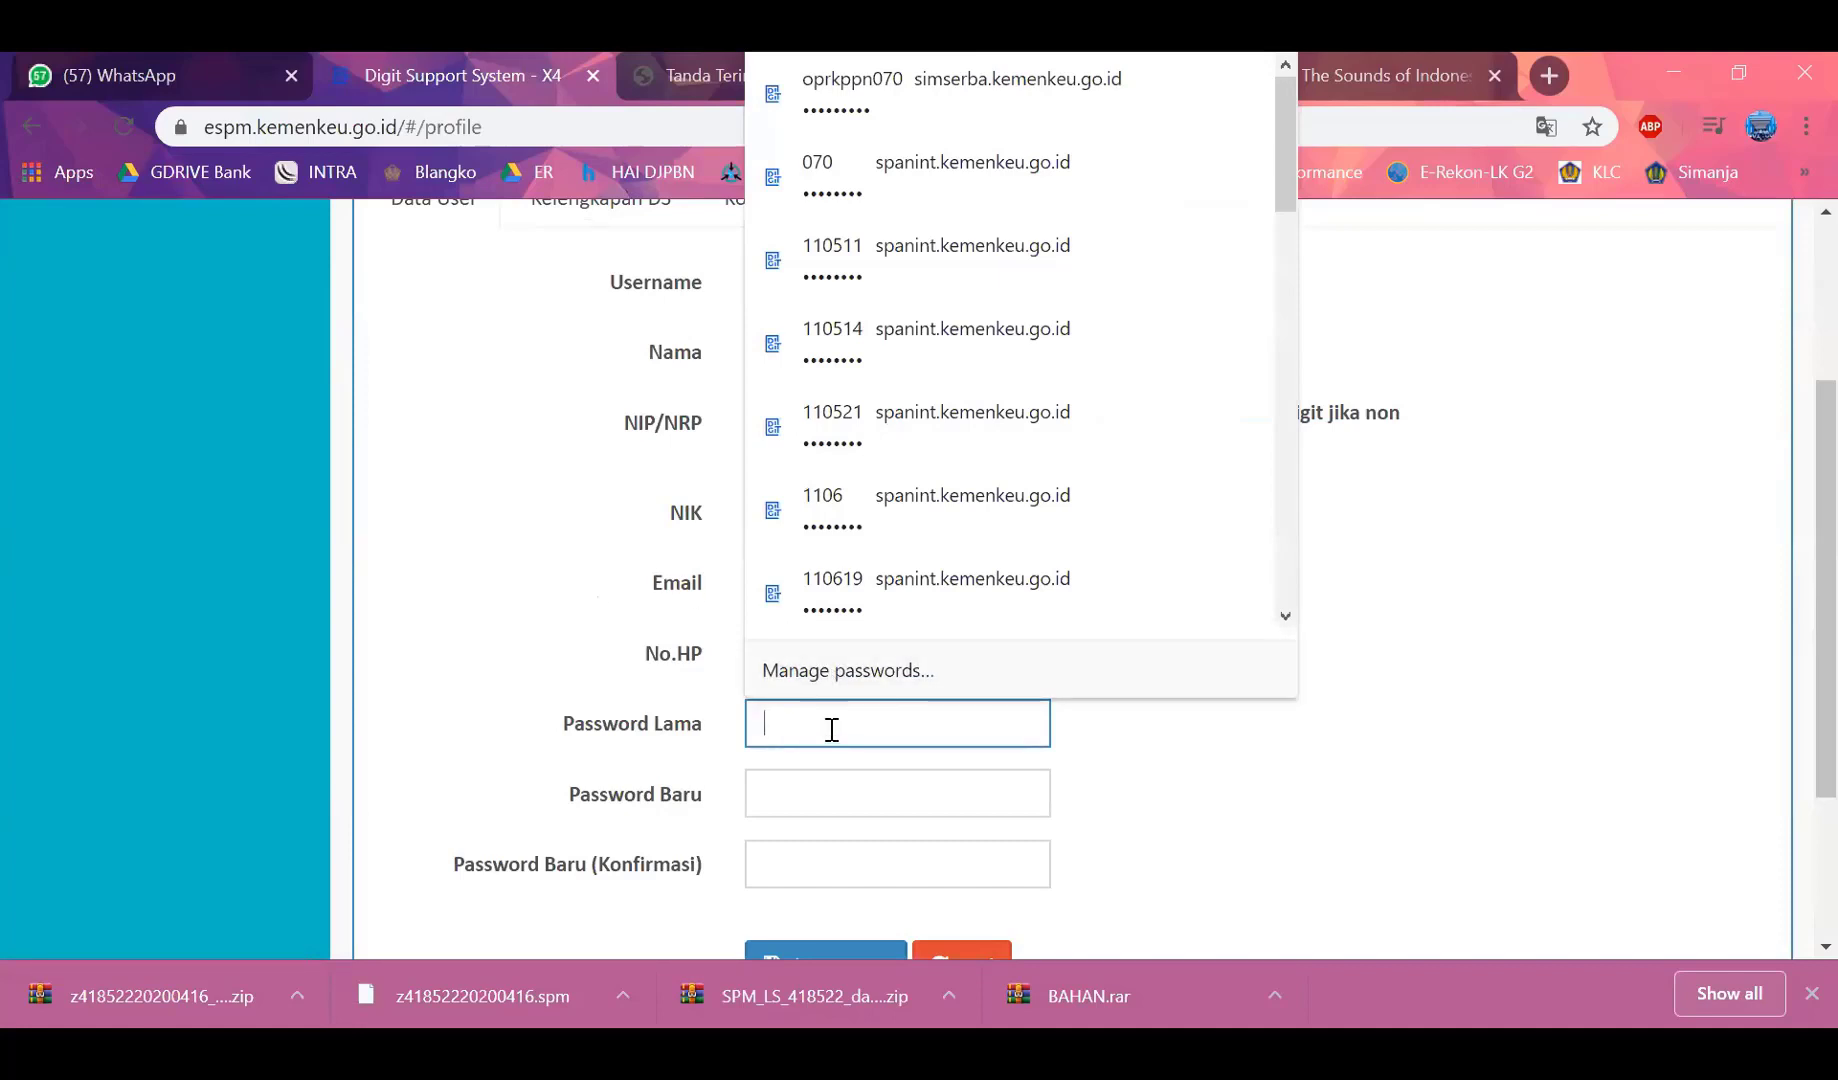
type("•••••")
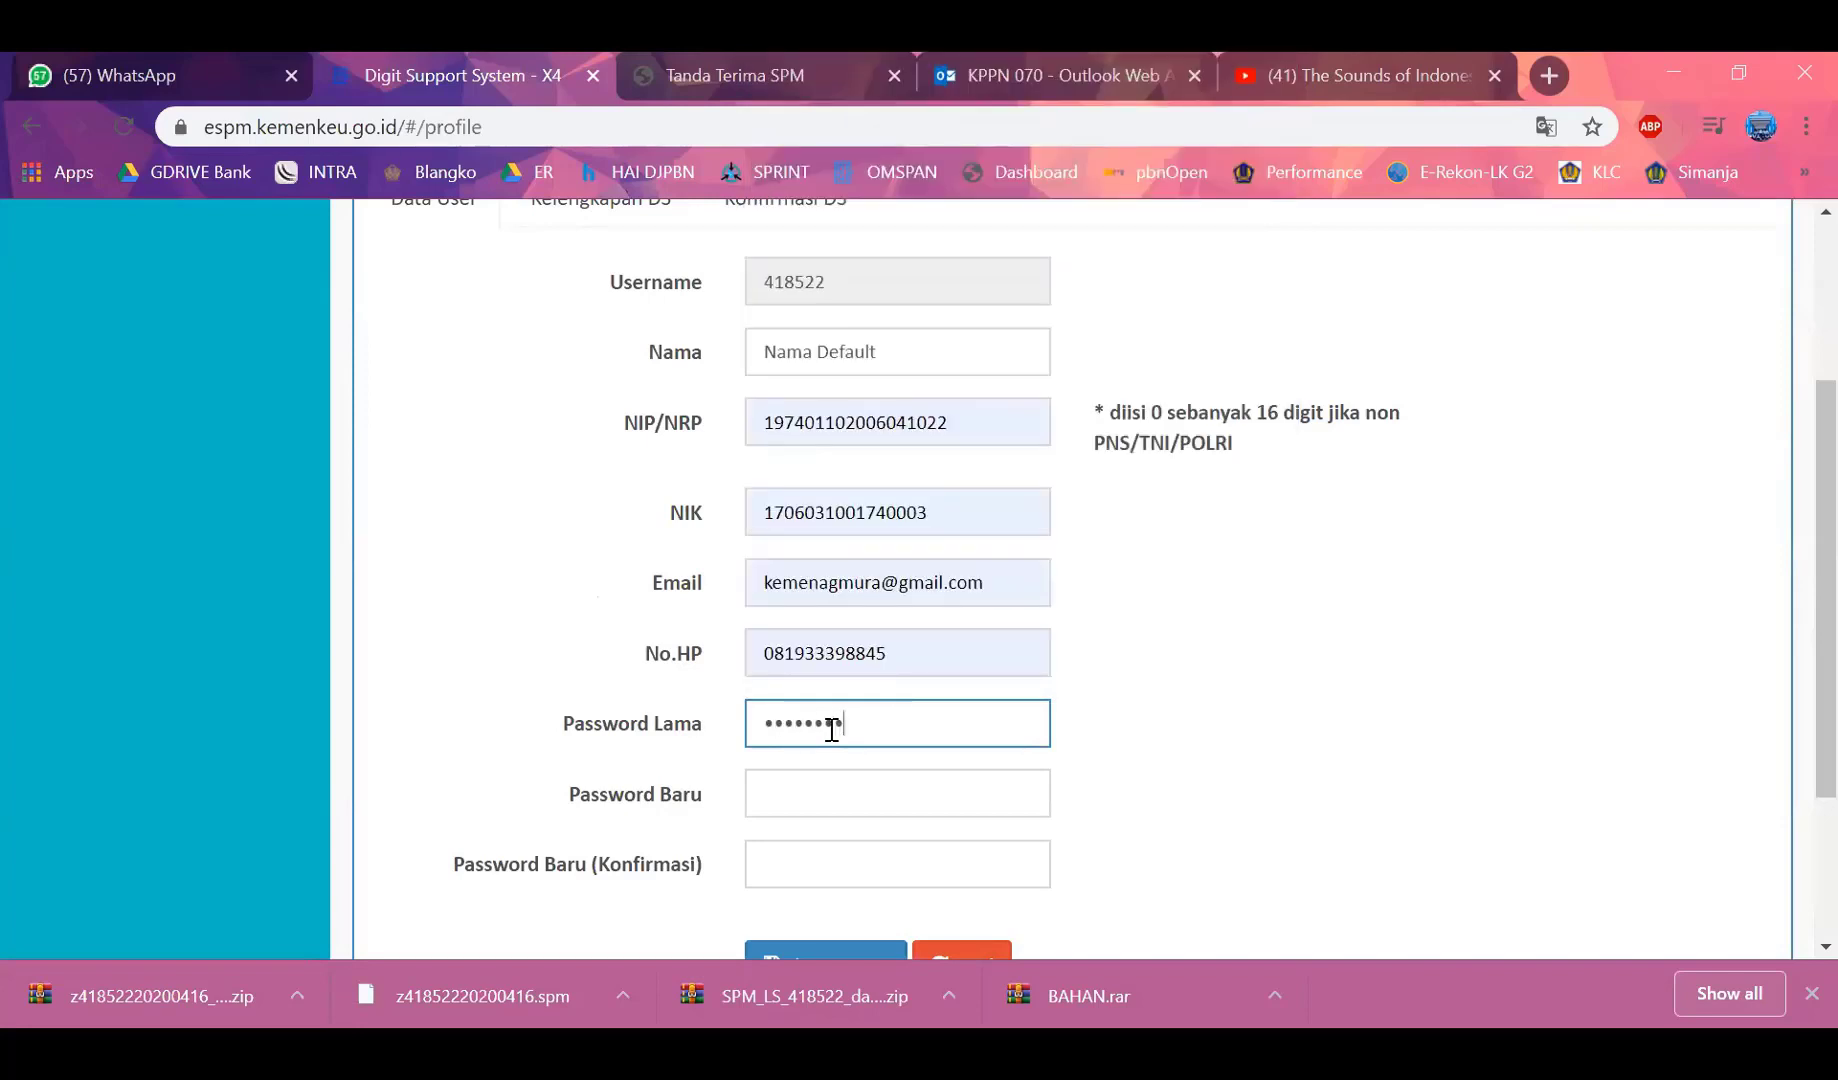
key("Tab")
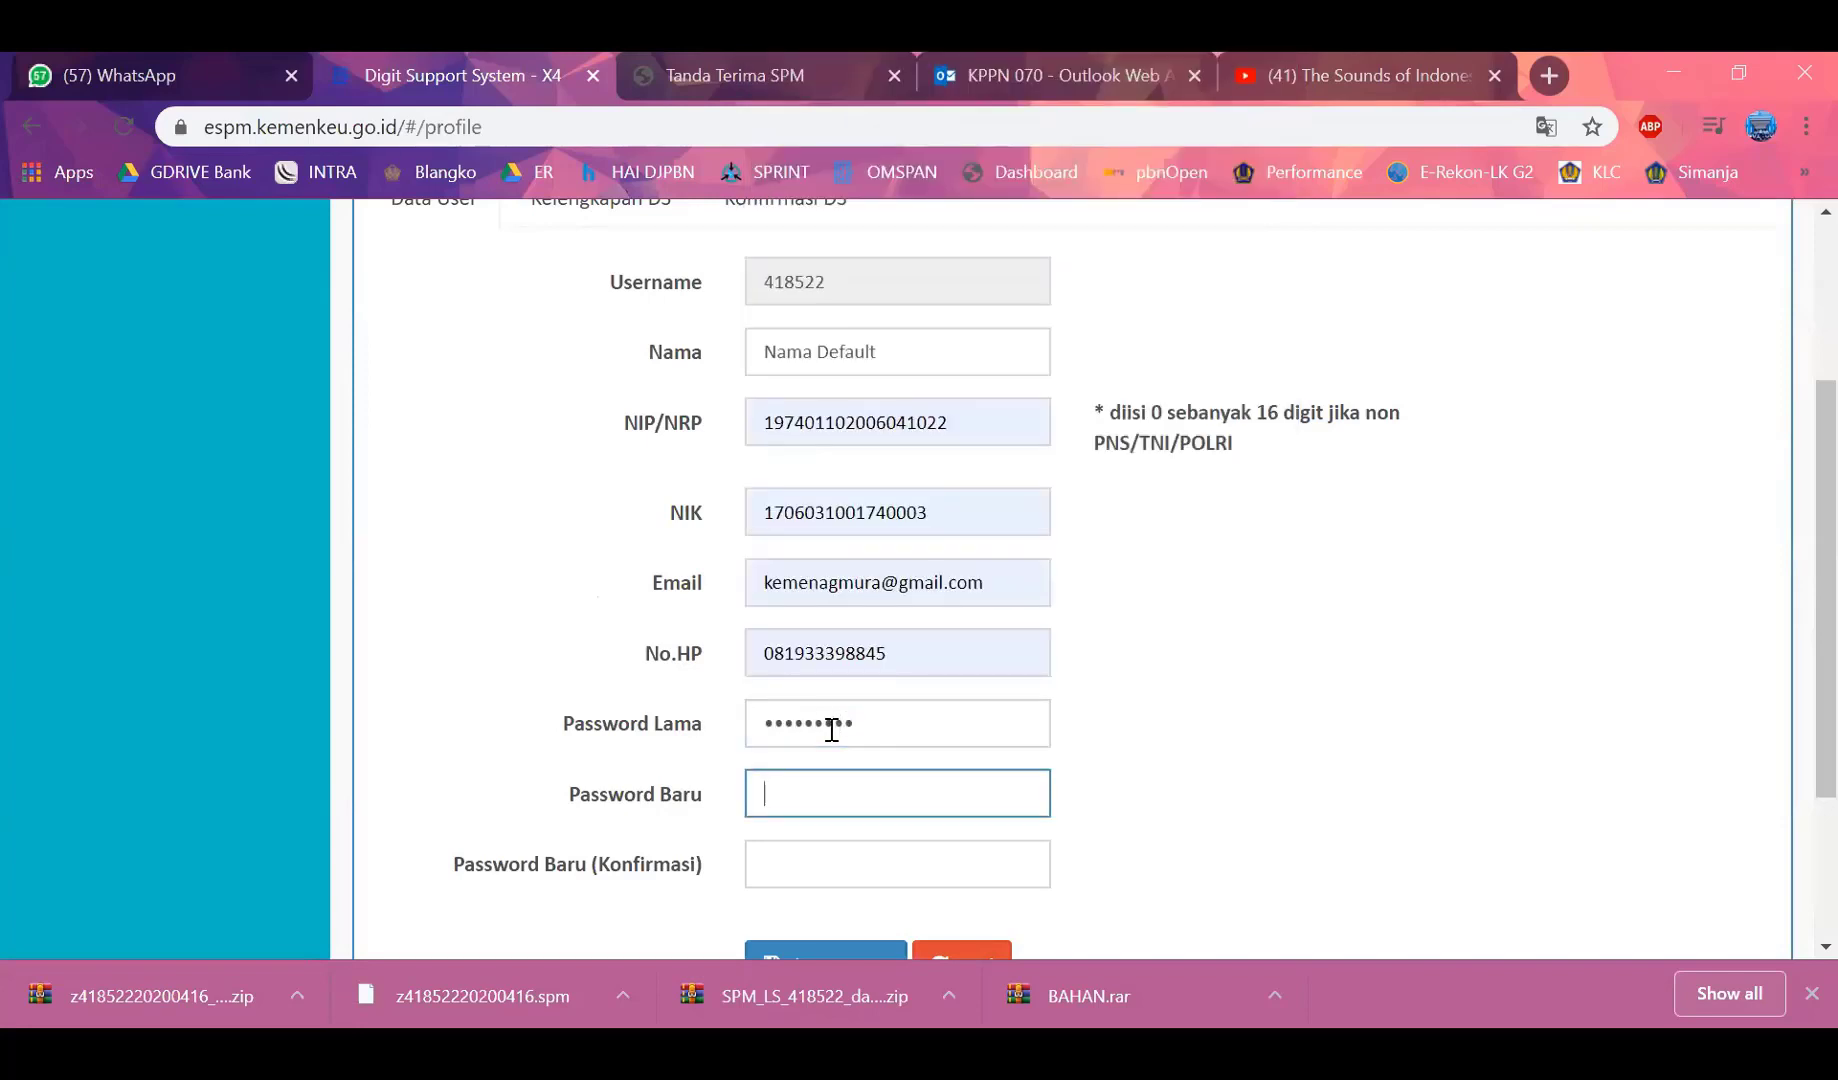
type("•••••••")
key("Tab")
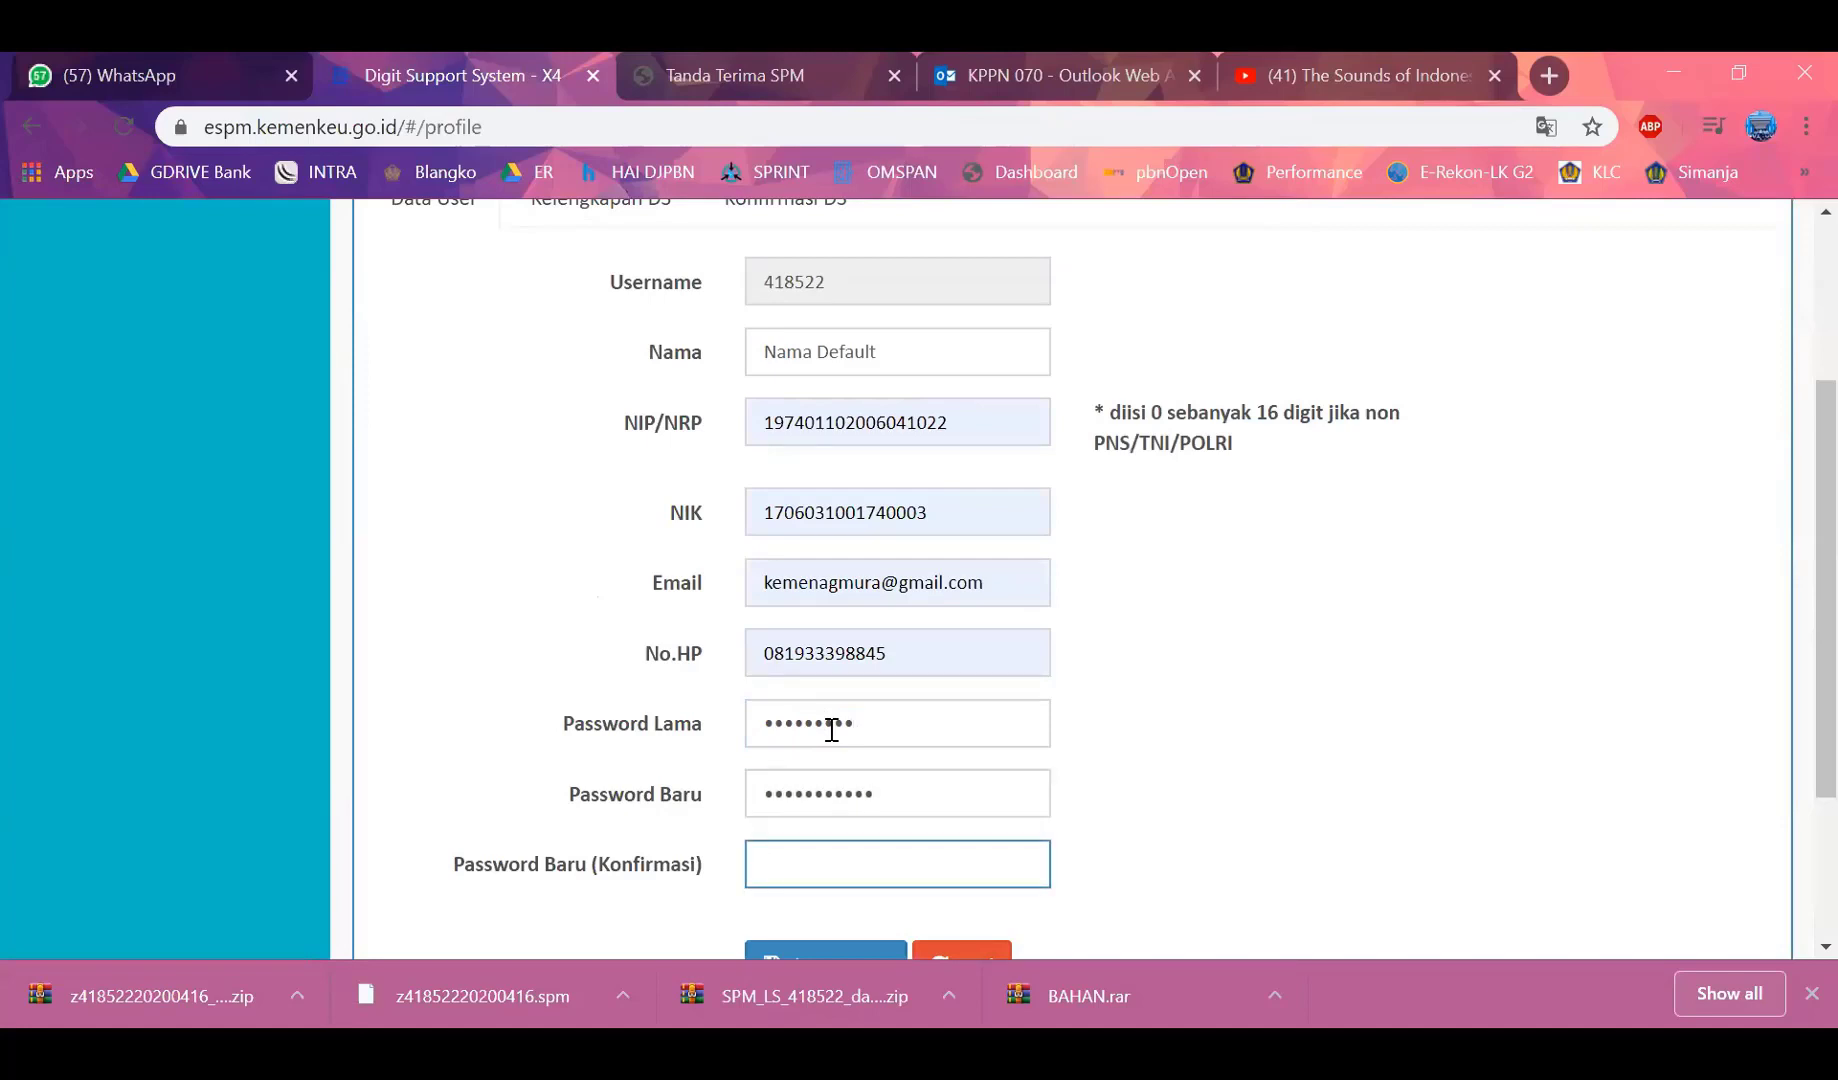
type("••••••••")
left_click(849, 955)
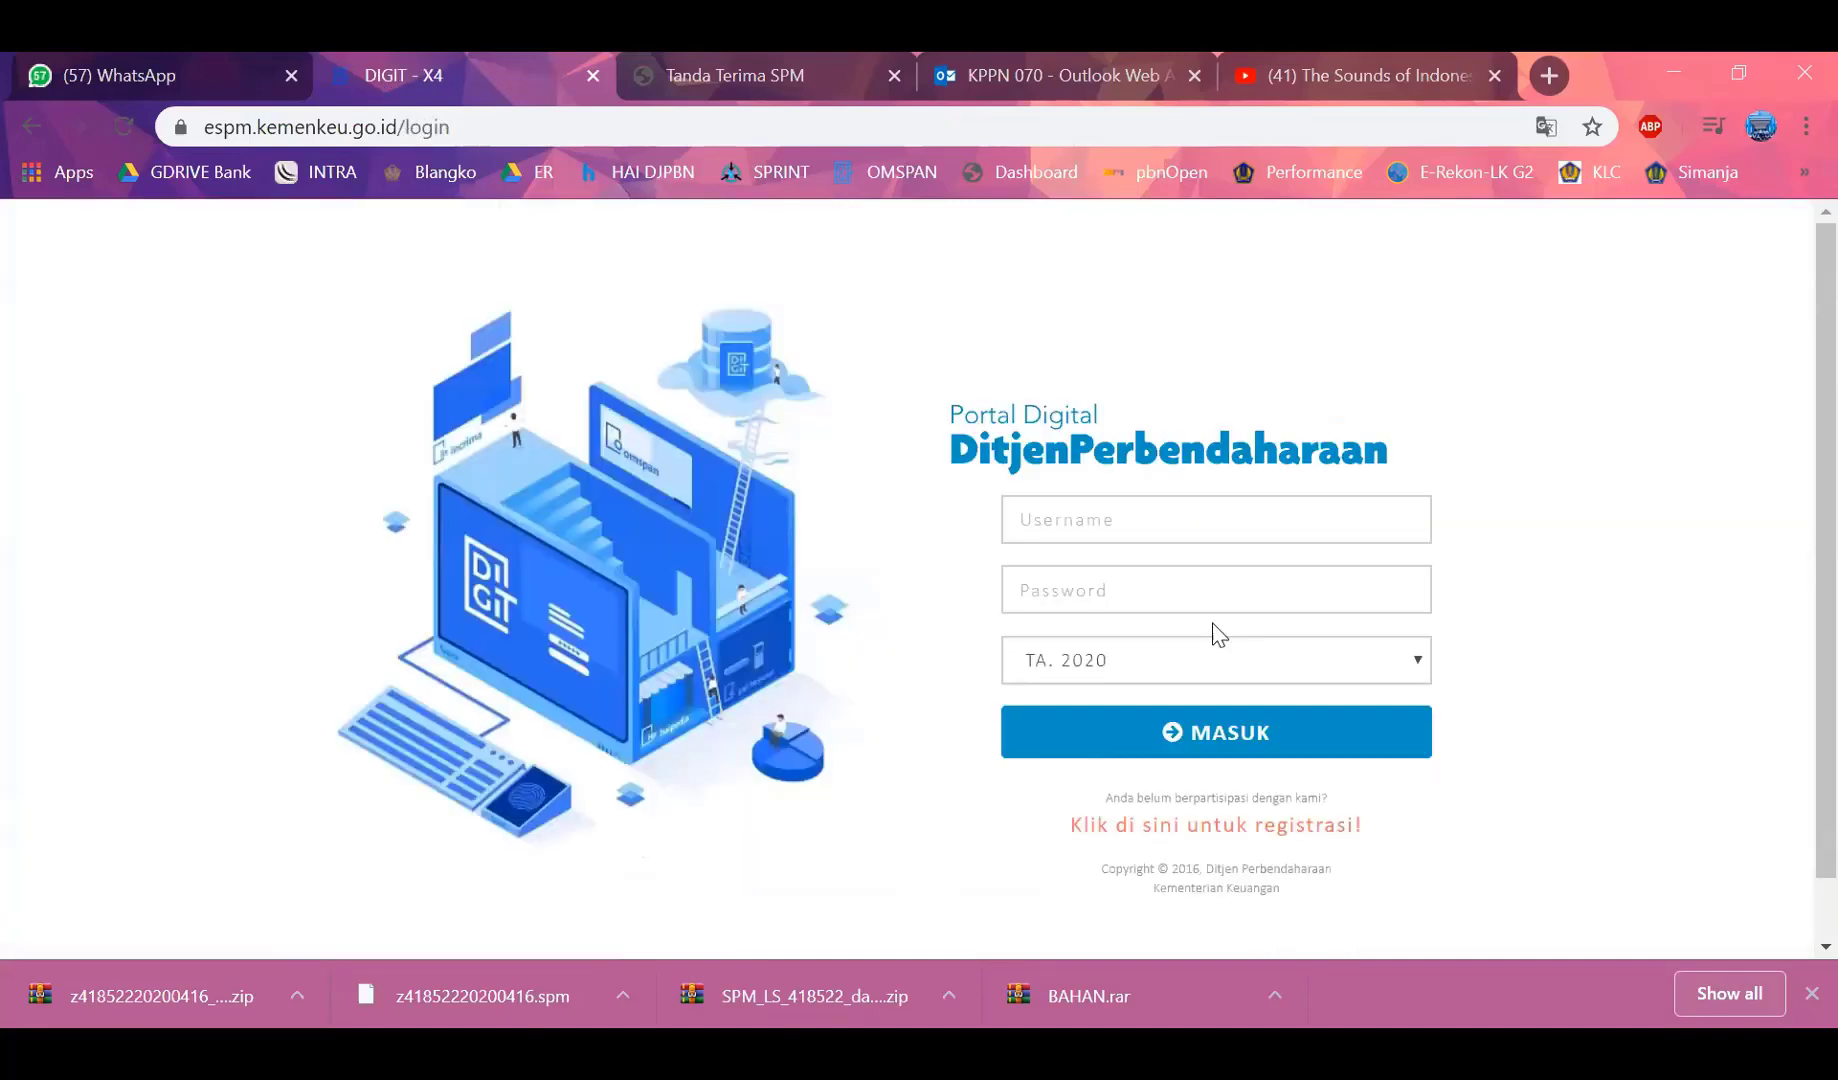
Log in with the PPSPM username and new password, correcting one wrong password entry
left_click(1216, 522)
type("418522")
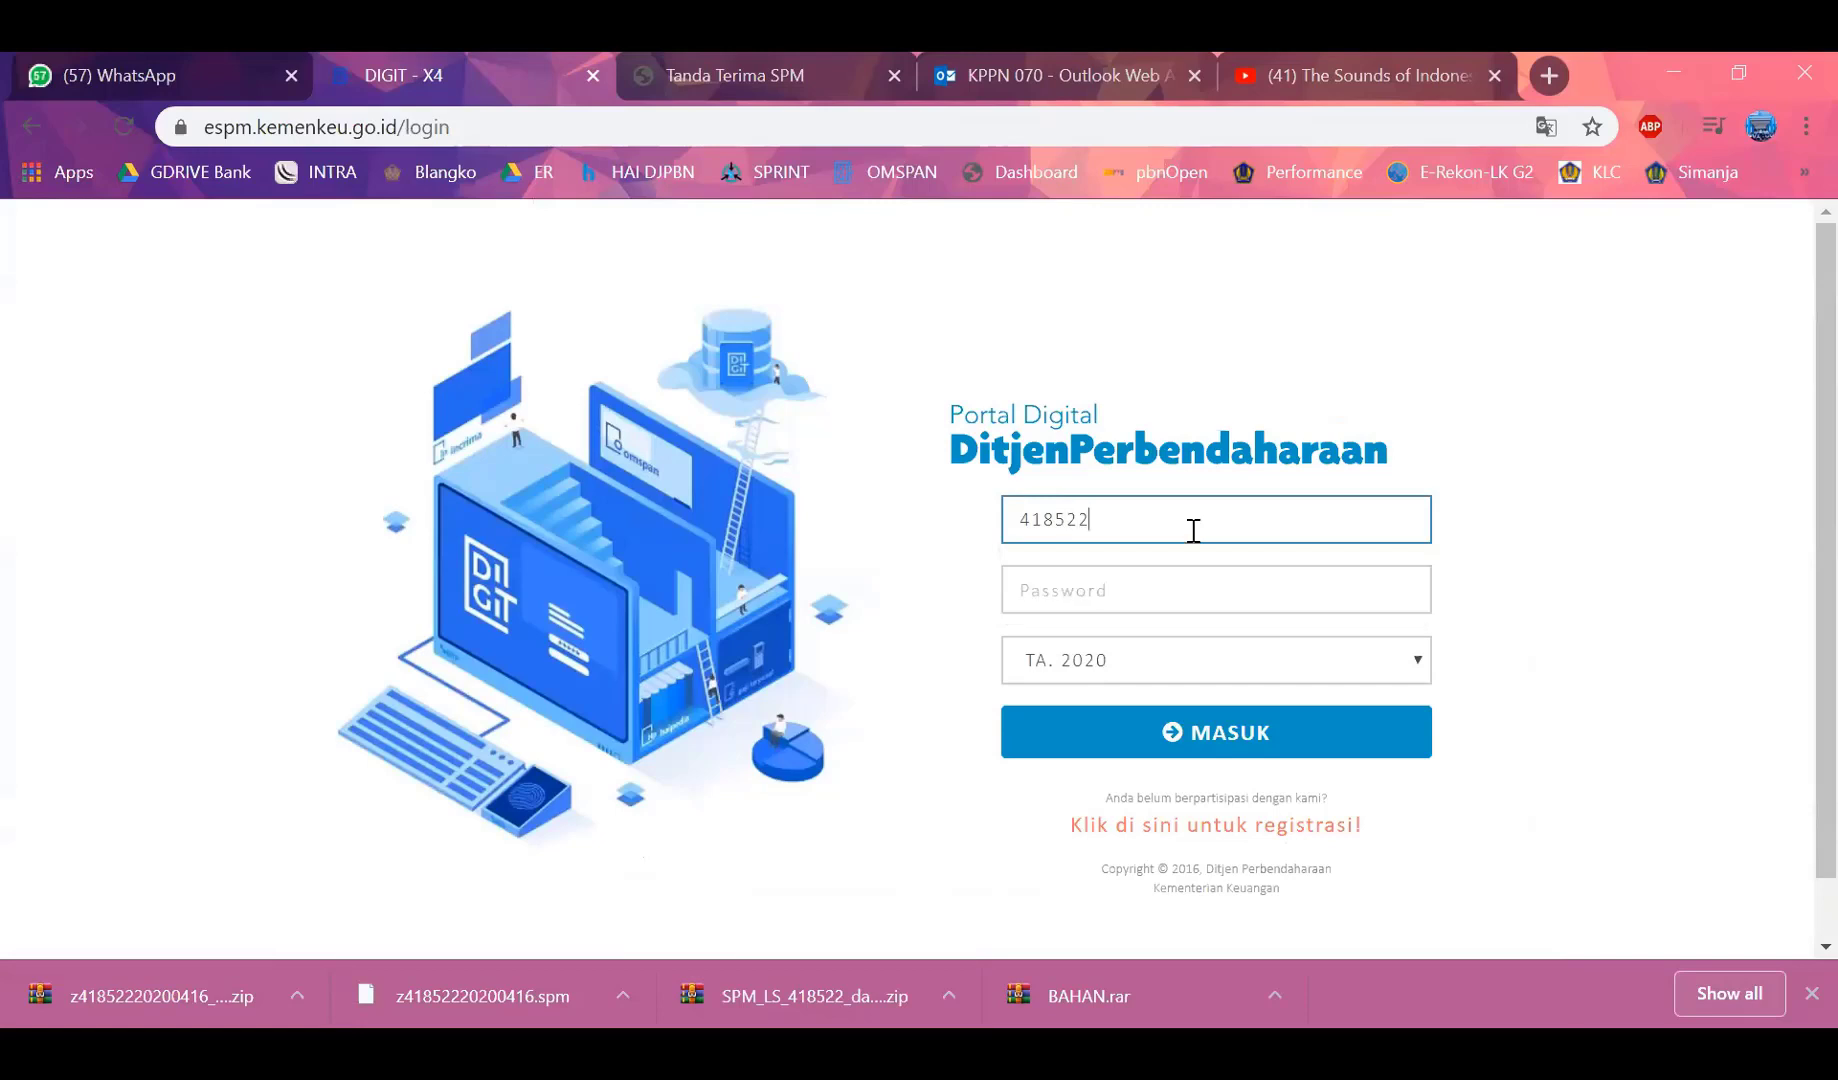
key("Tab")
type("••")
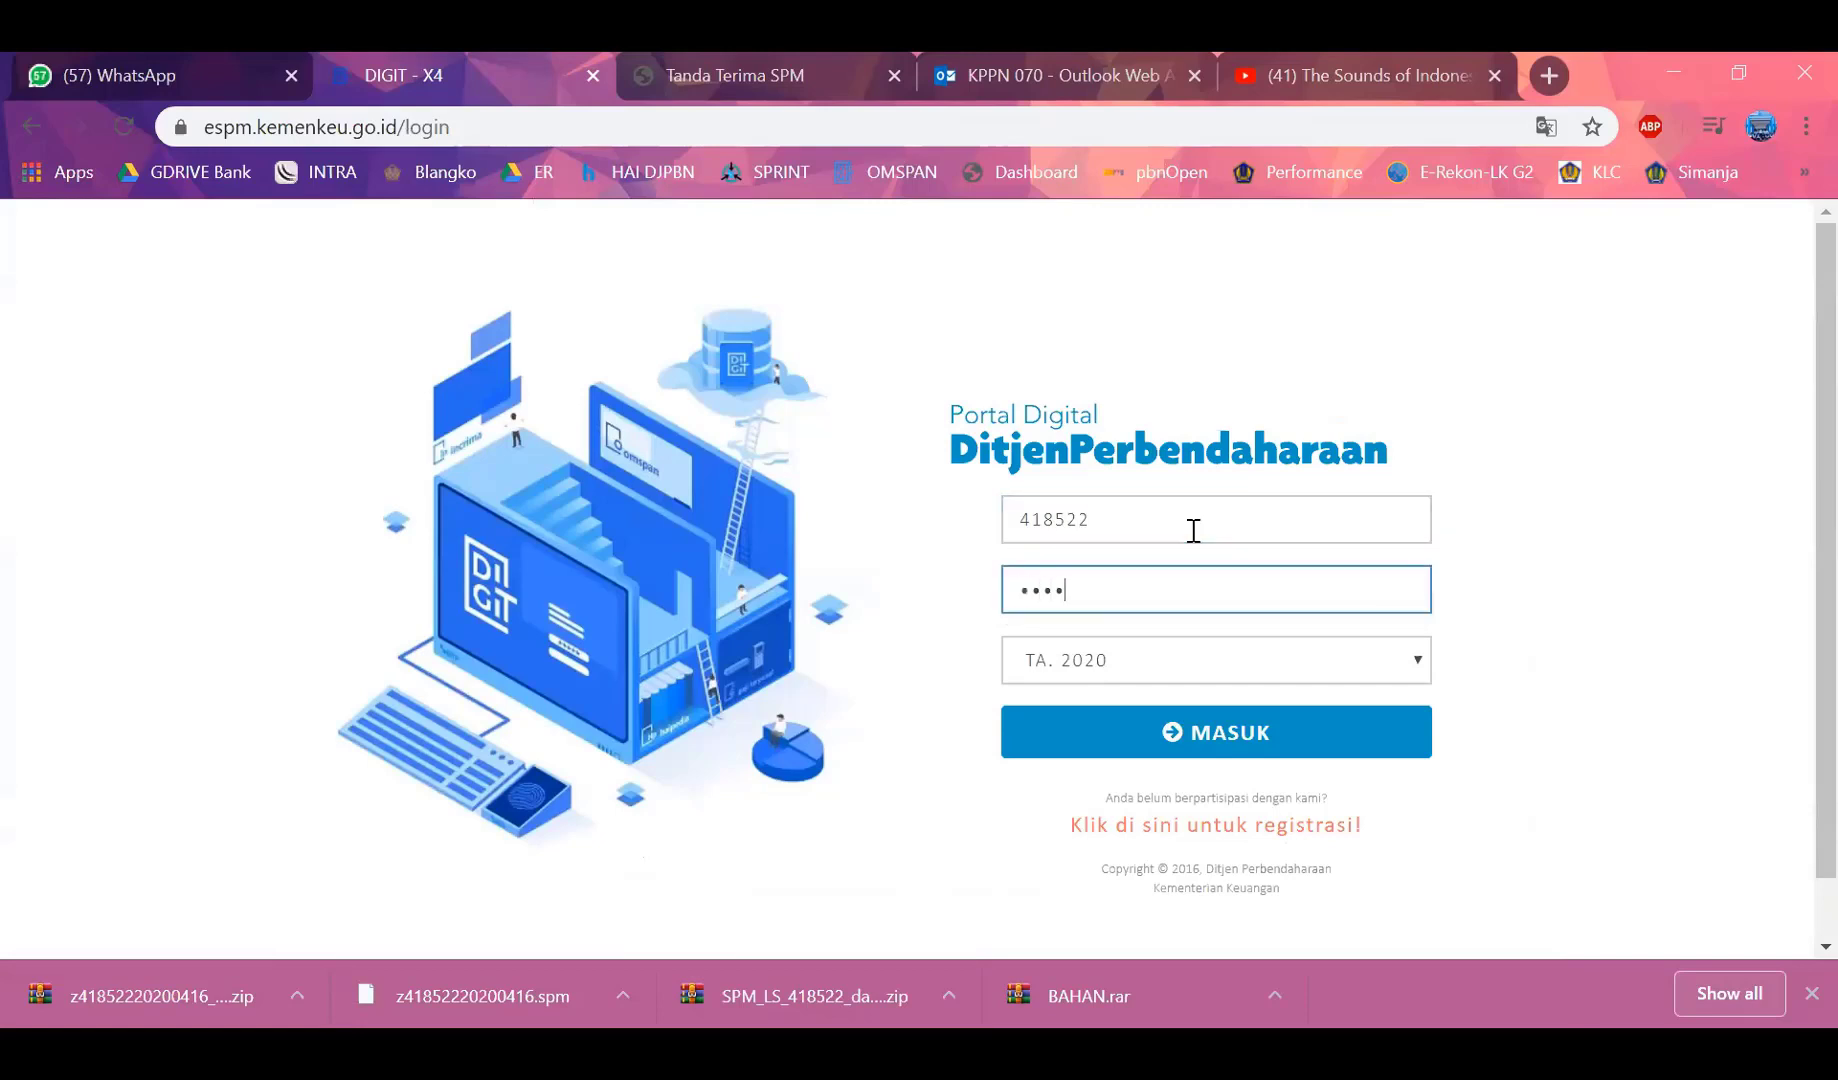
key("Return")
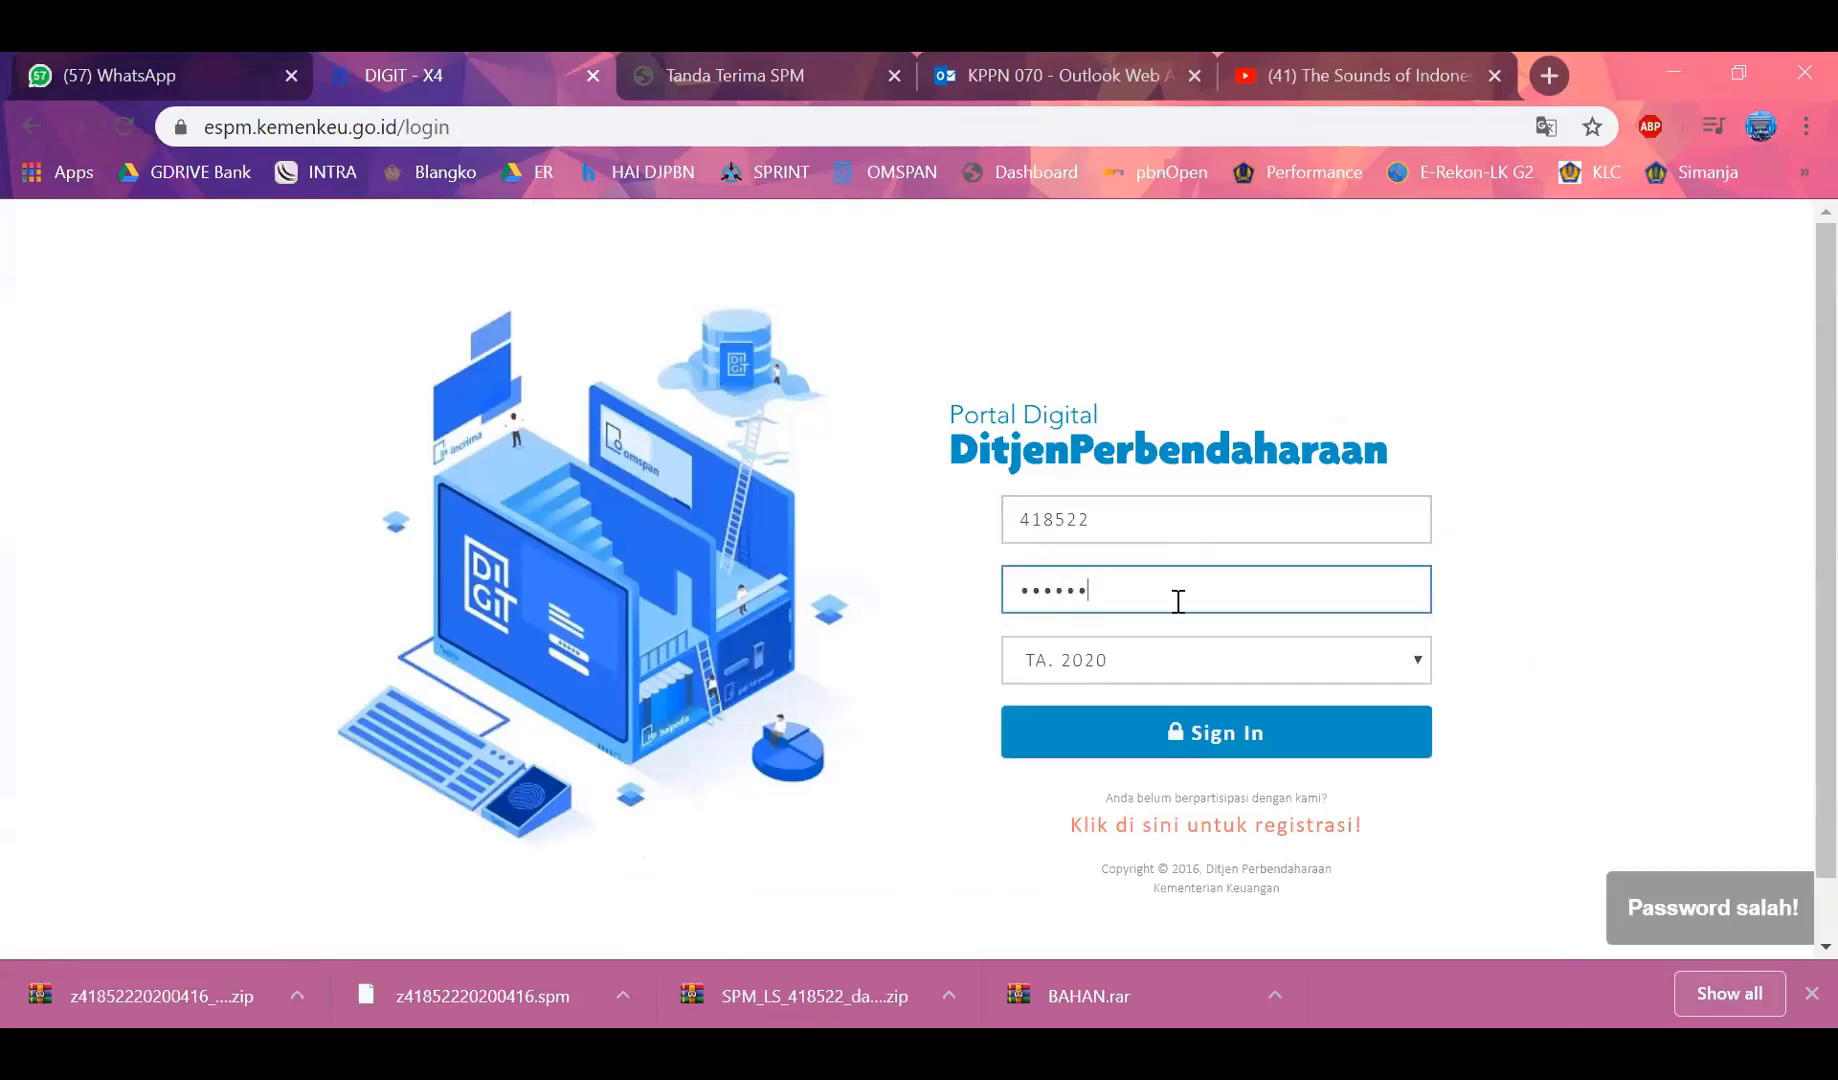
left_click_drag(1141, 591, 973, 590)
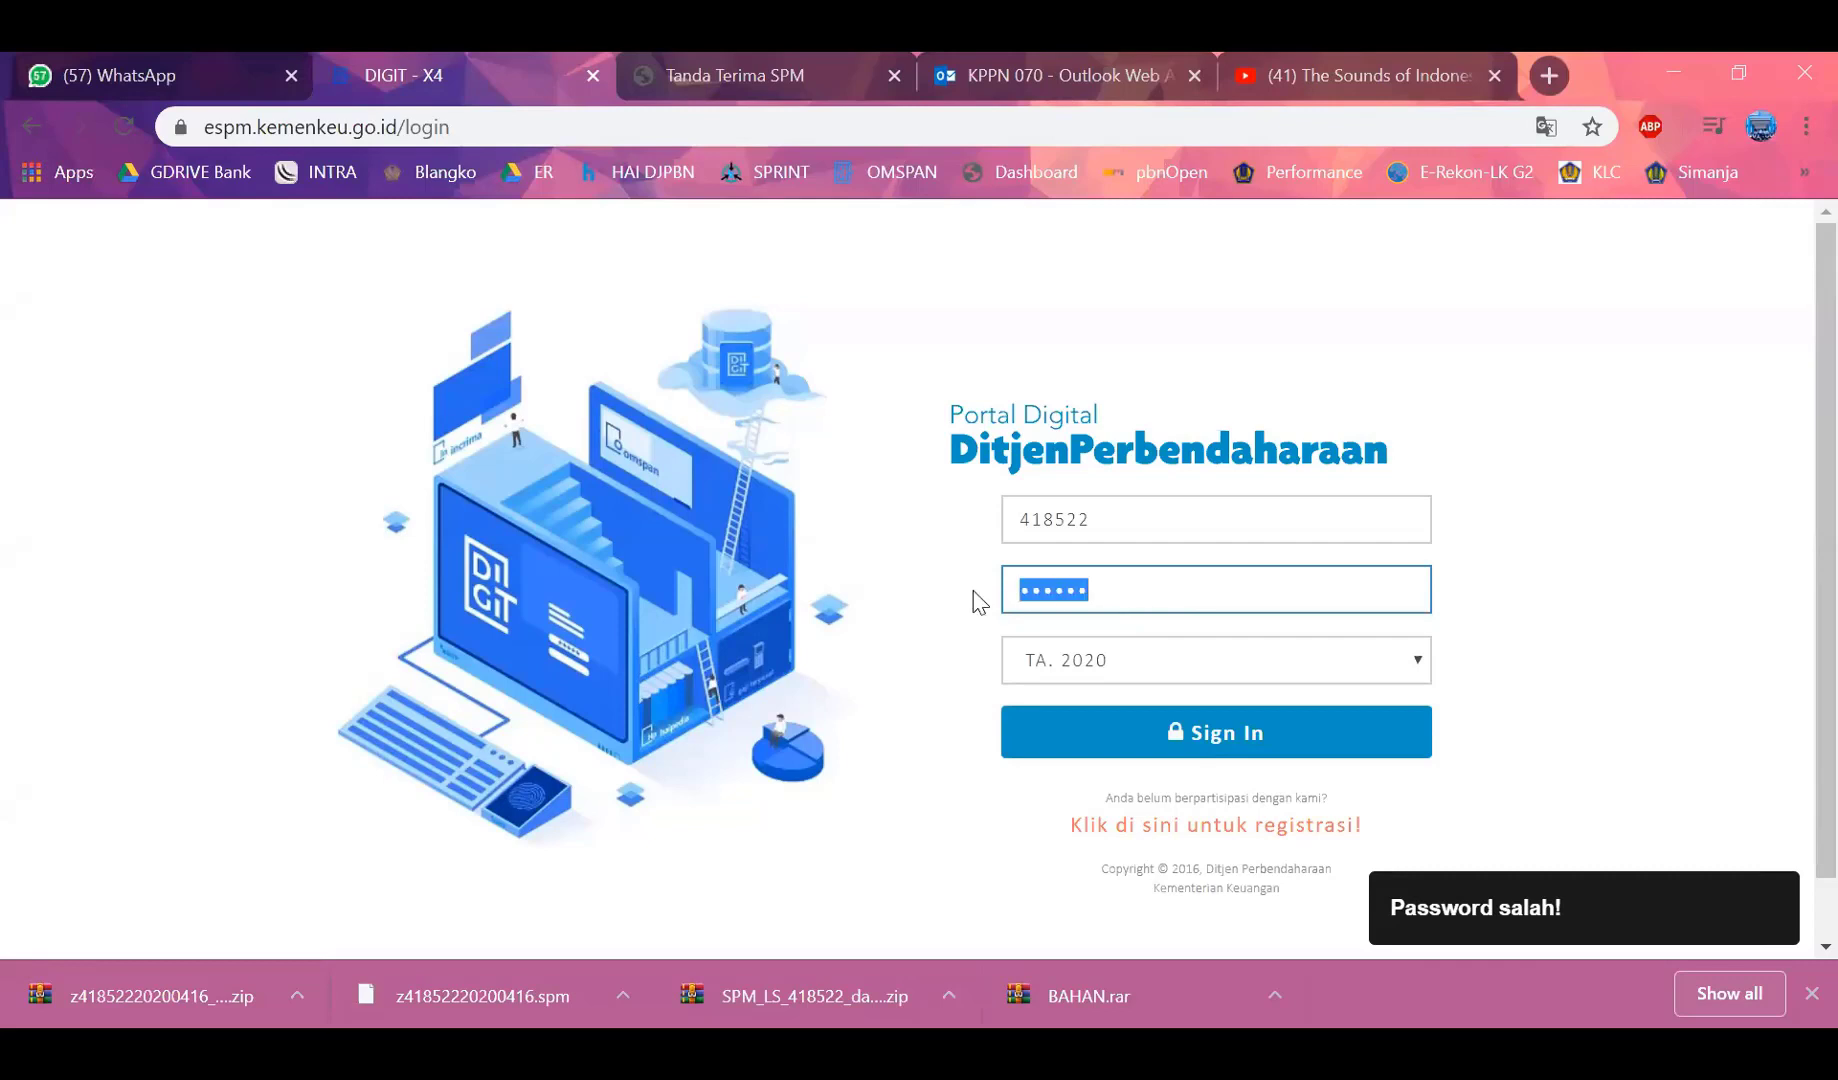
type("1••••••")
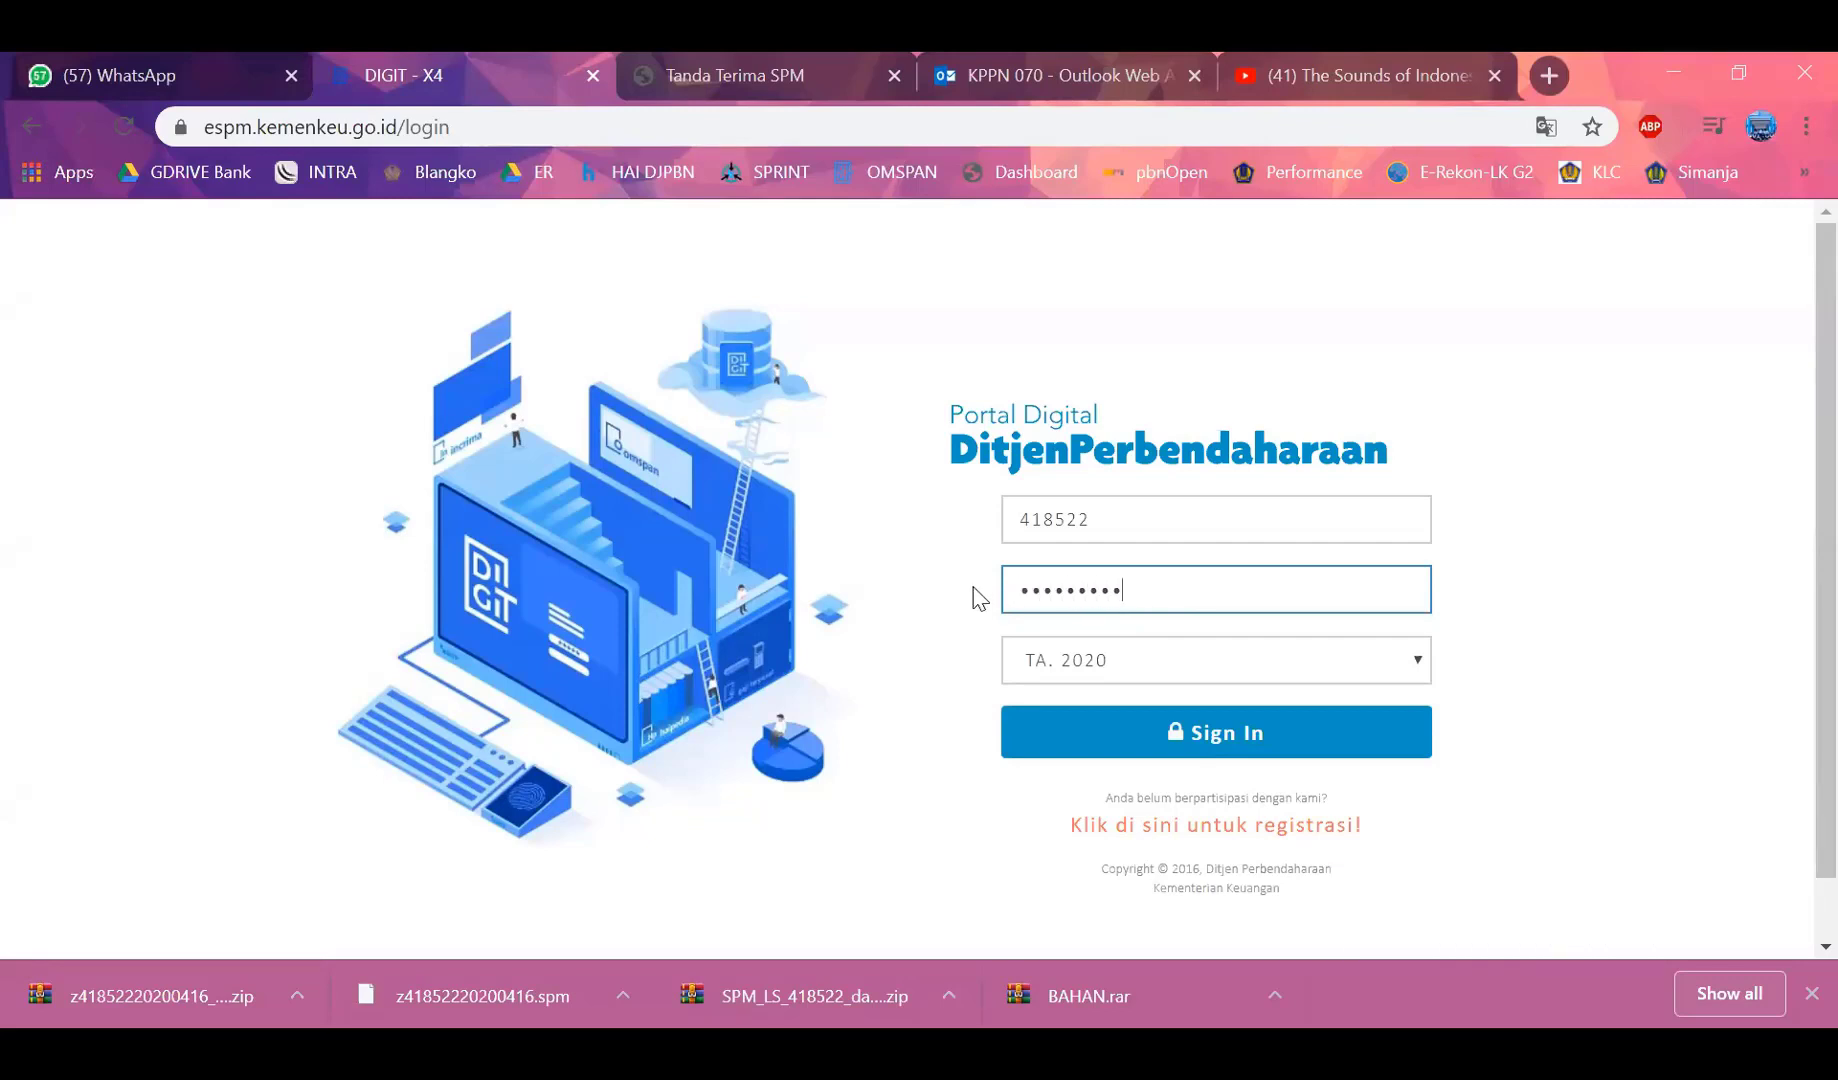
type("••")
key("Return")
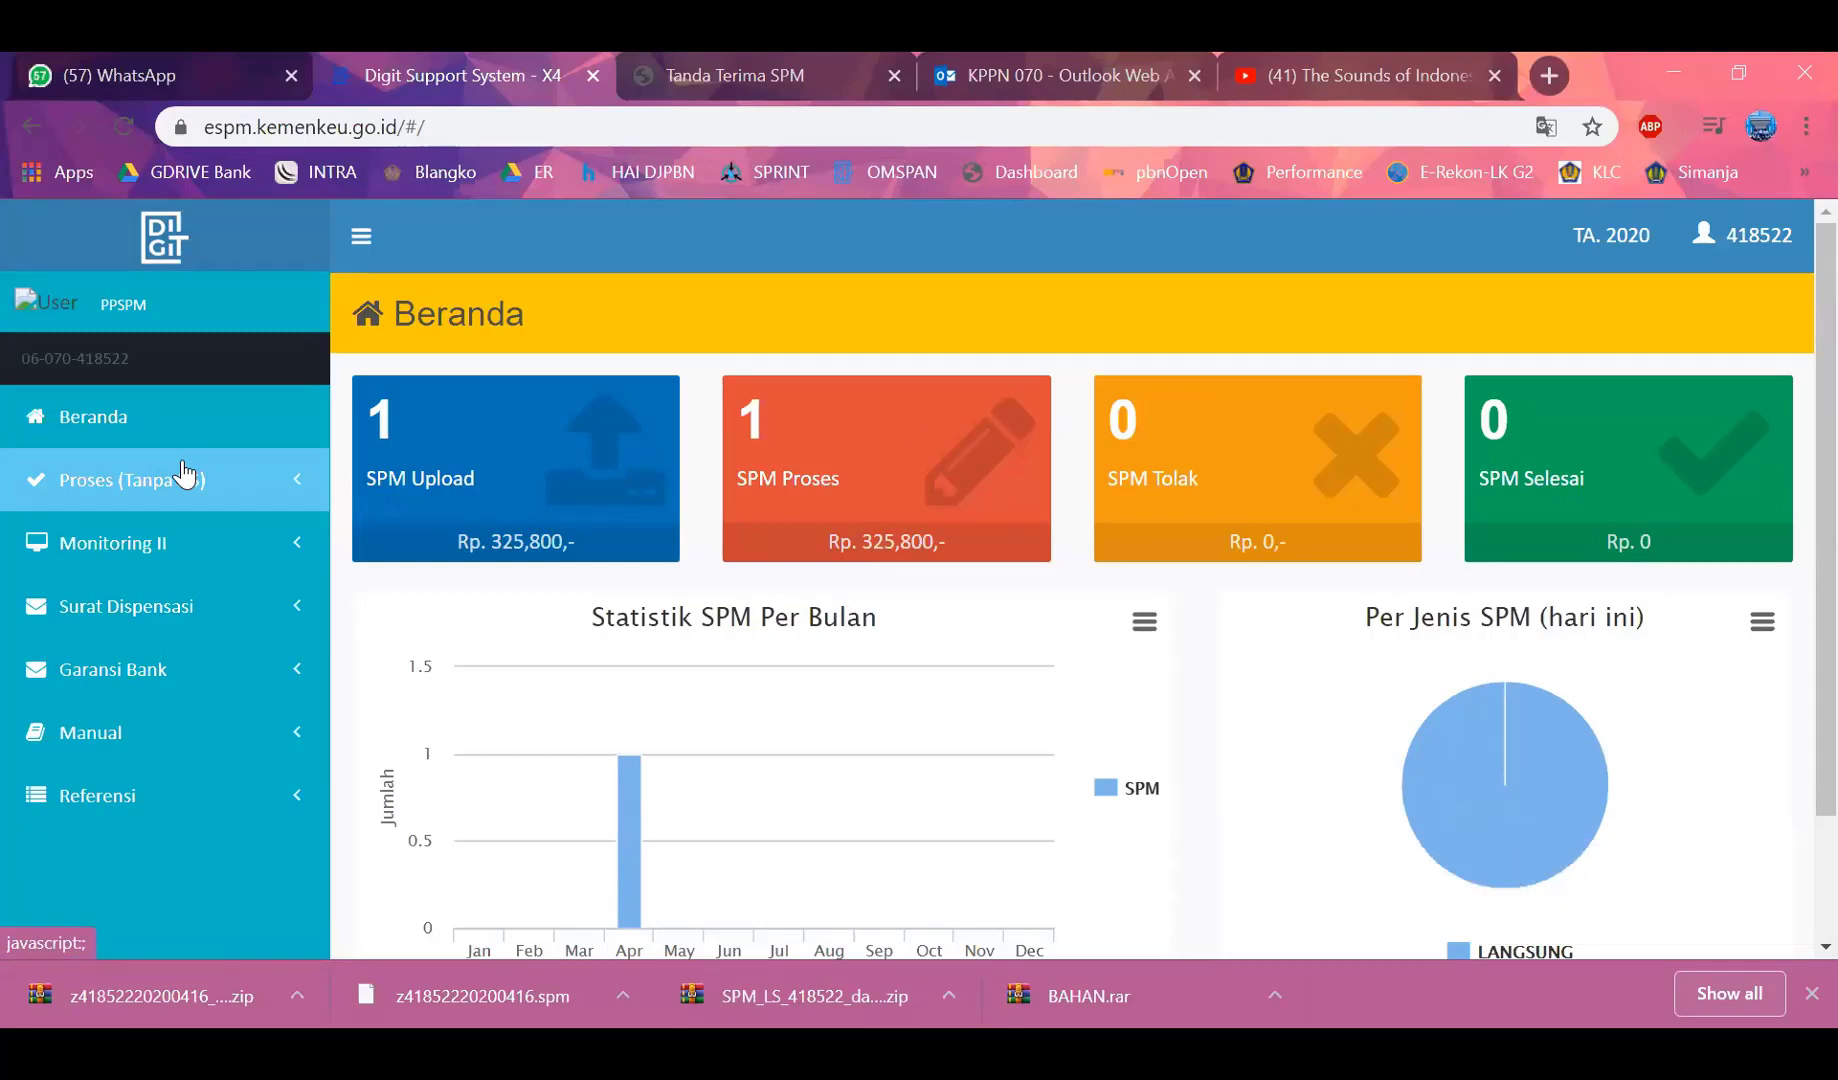
Open Proses (Tanpa DS) > SPM (Konversi) and scroll to the Data table
left_click(103, 500)
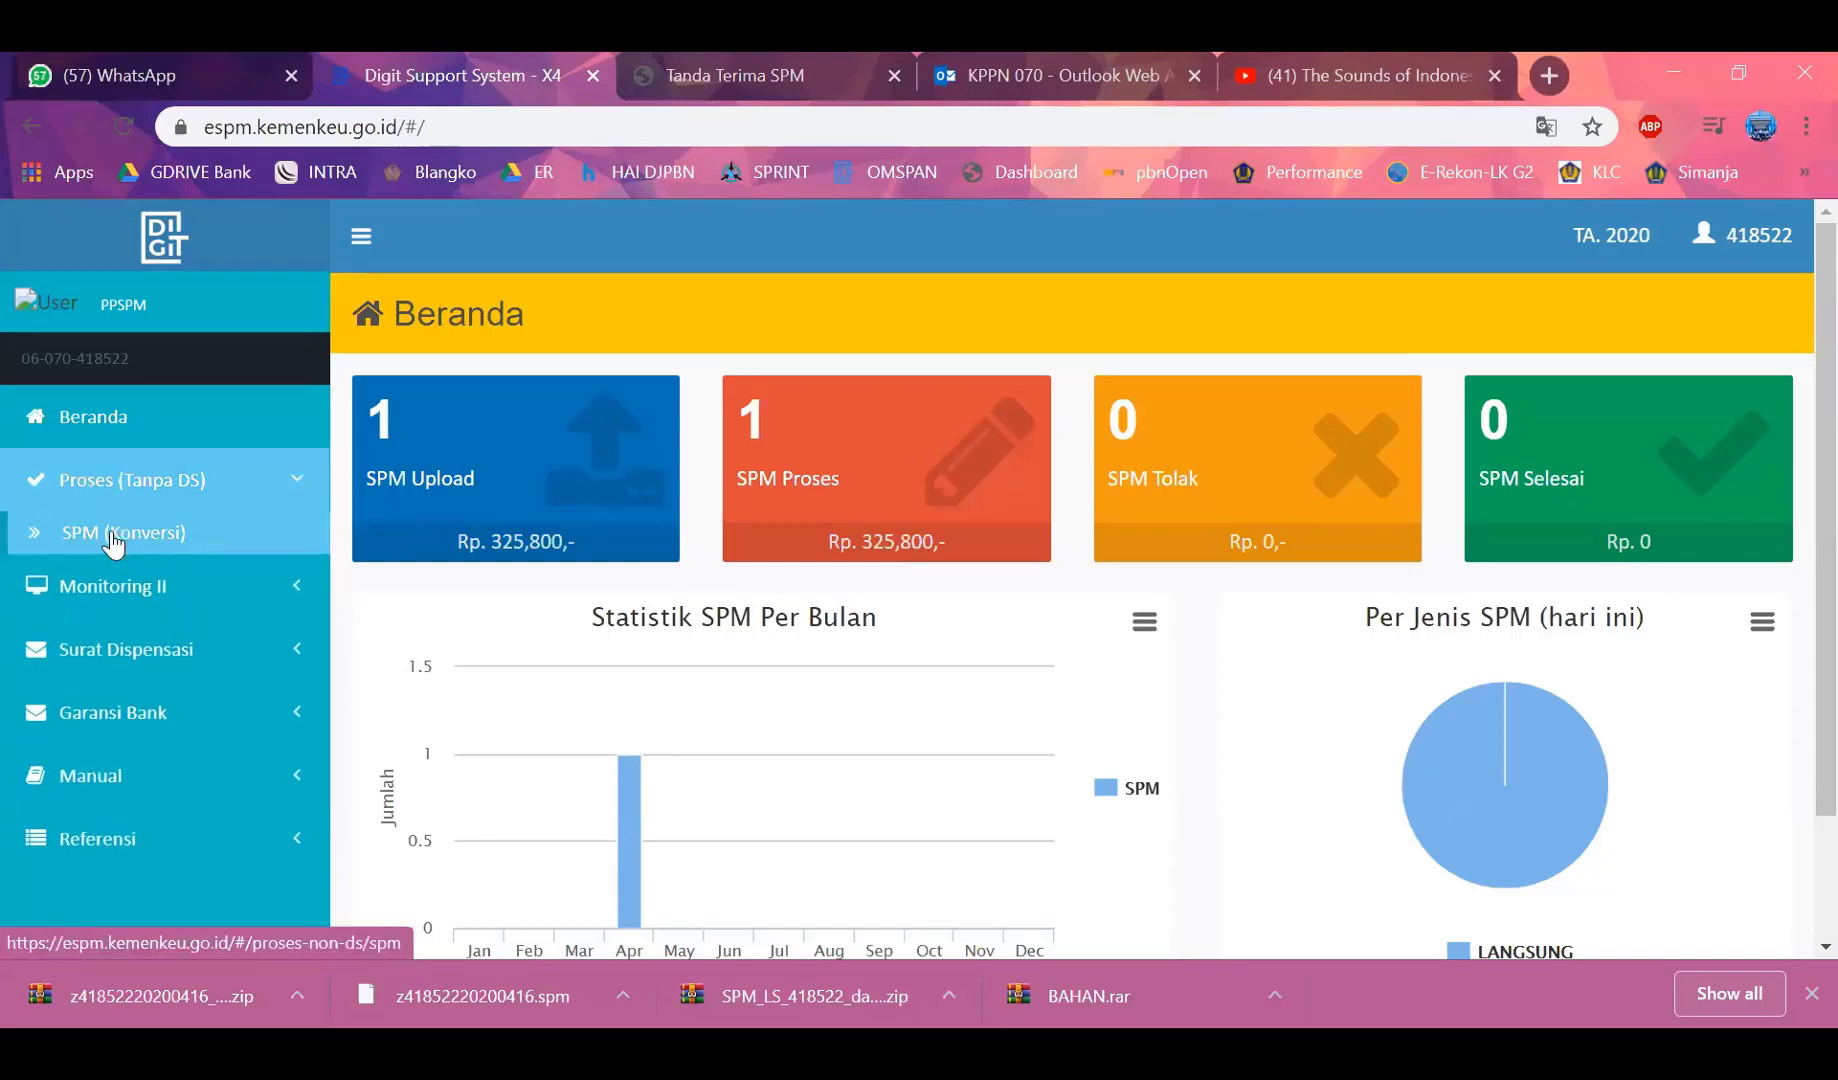
left_click(113, 541)
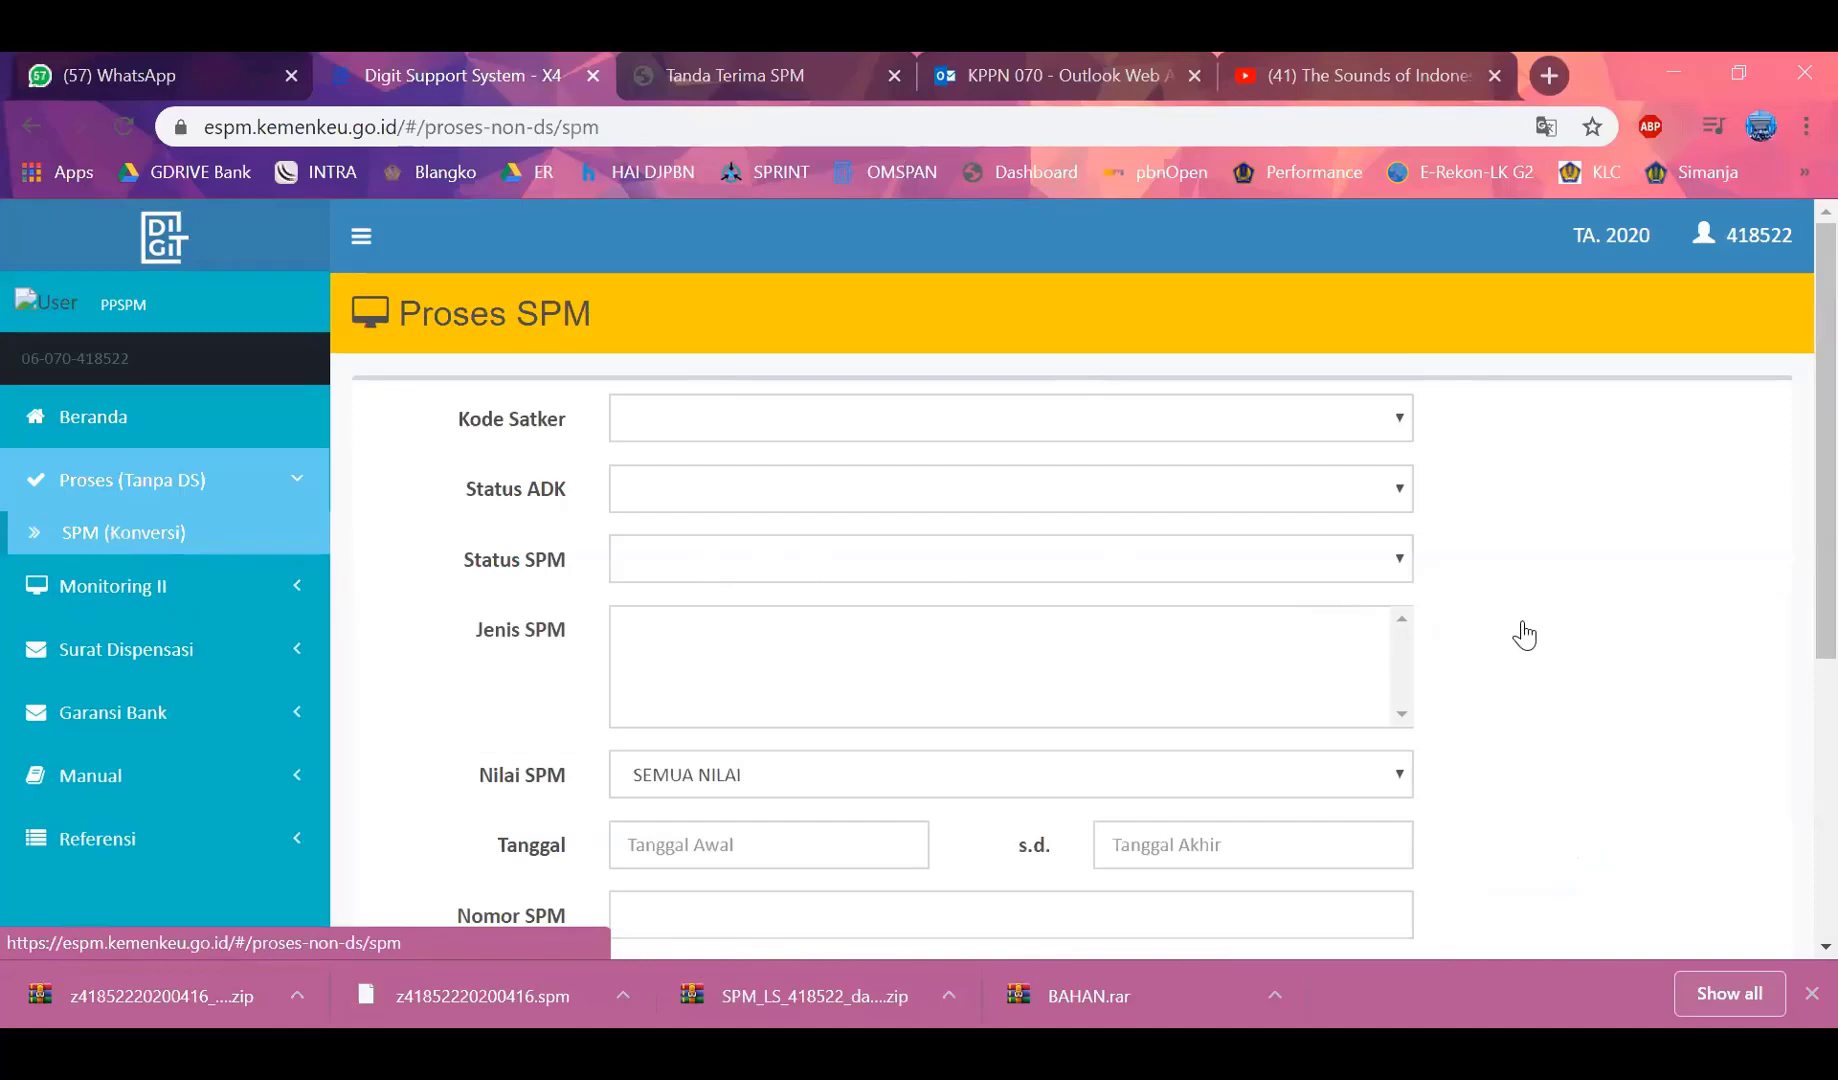
scroll(1505, 635, "down", 5)
scroll(1400, 650, "up", 5)
scroll(1381, 732, "down", 1)
scroll(1381, 732, "down", 6)
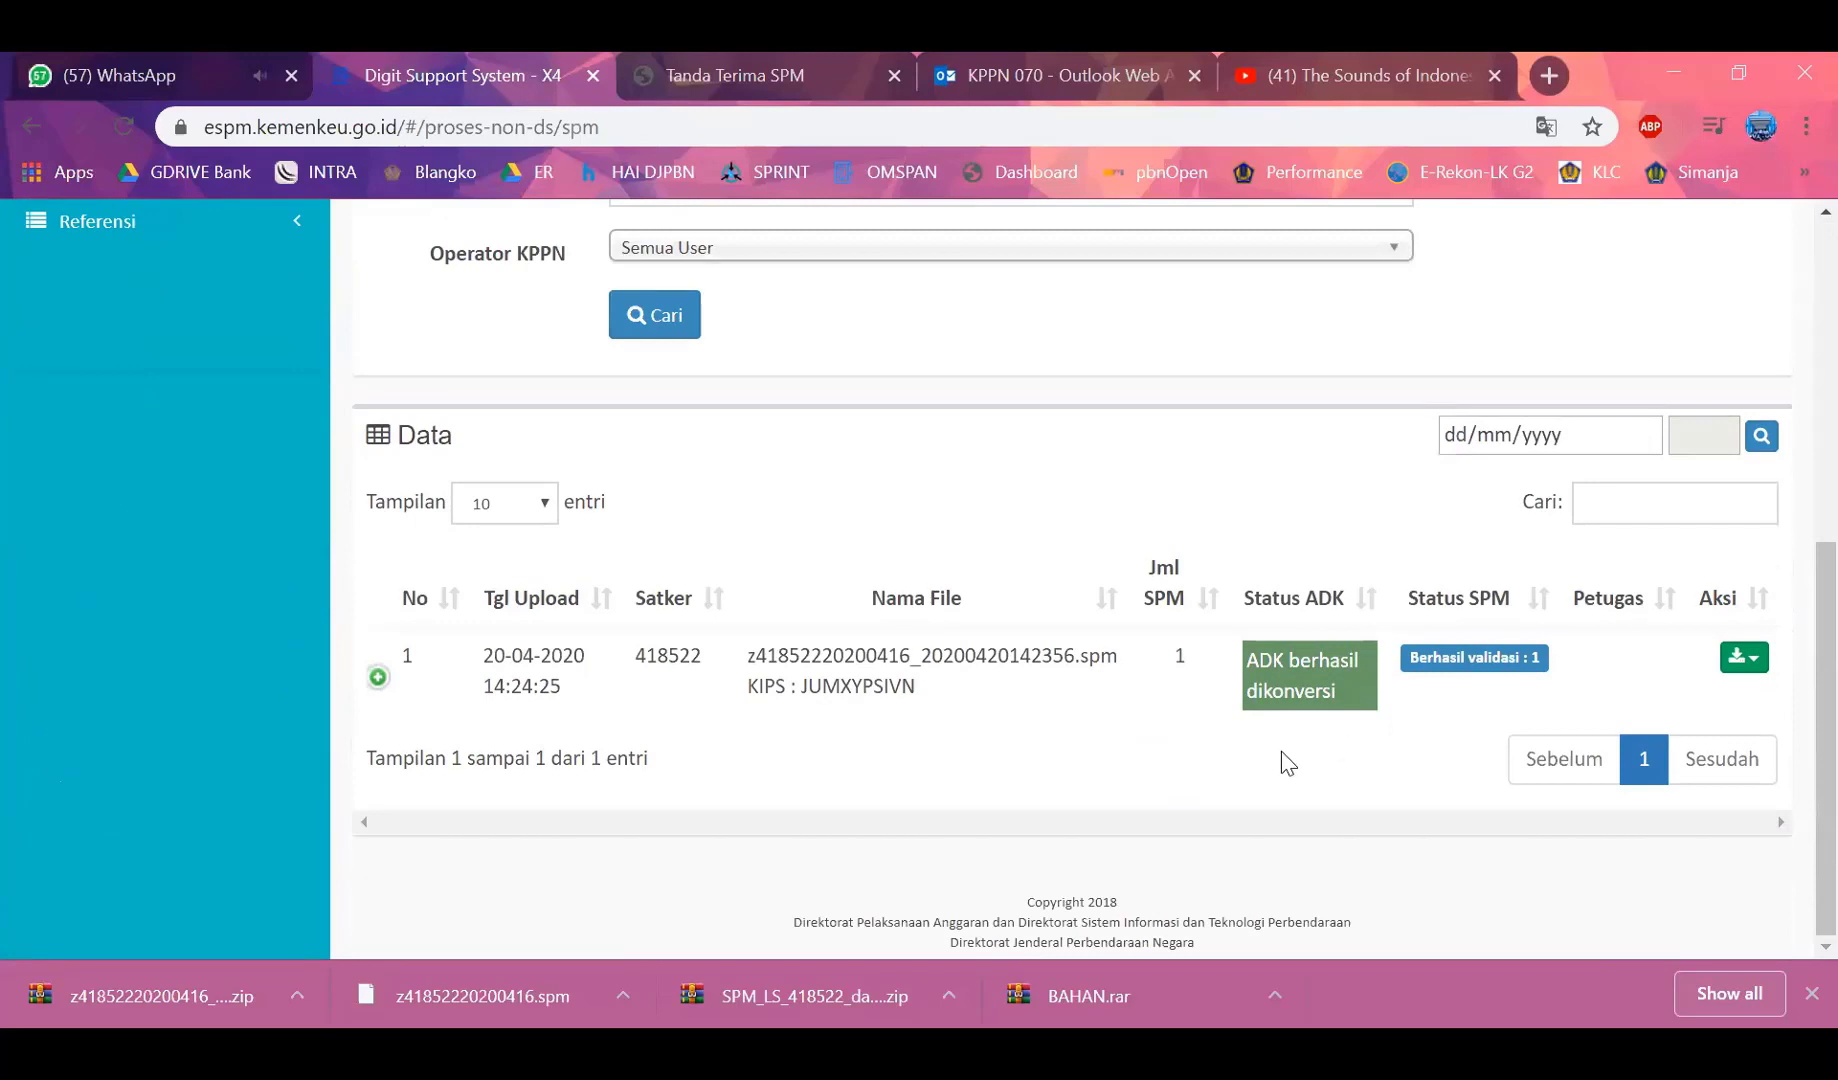
Expand row 1 to show SPM 00040 as 'Berhasil validasi'
left_click(378, 677)
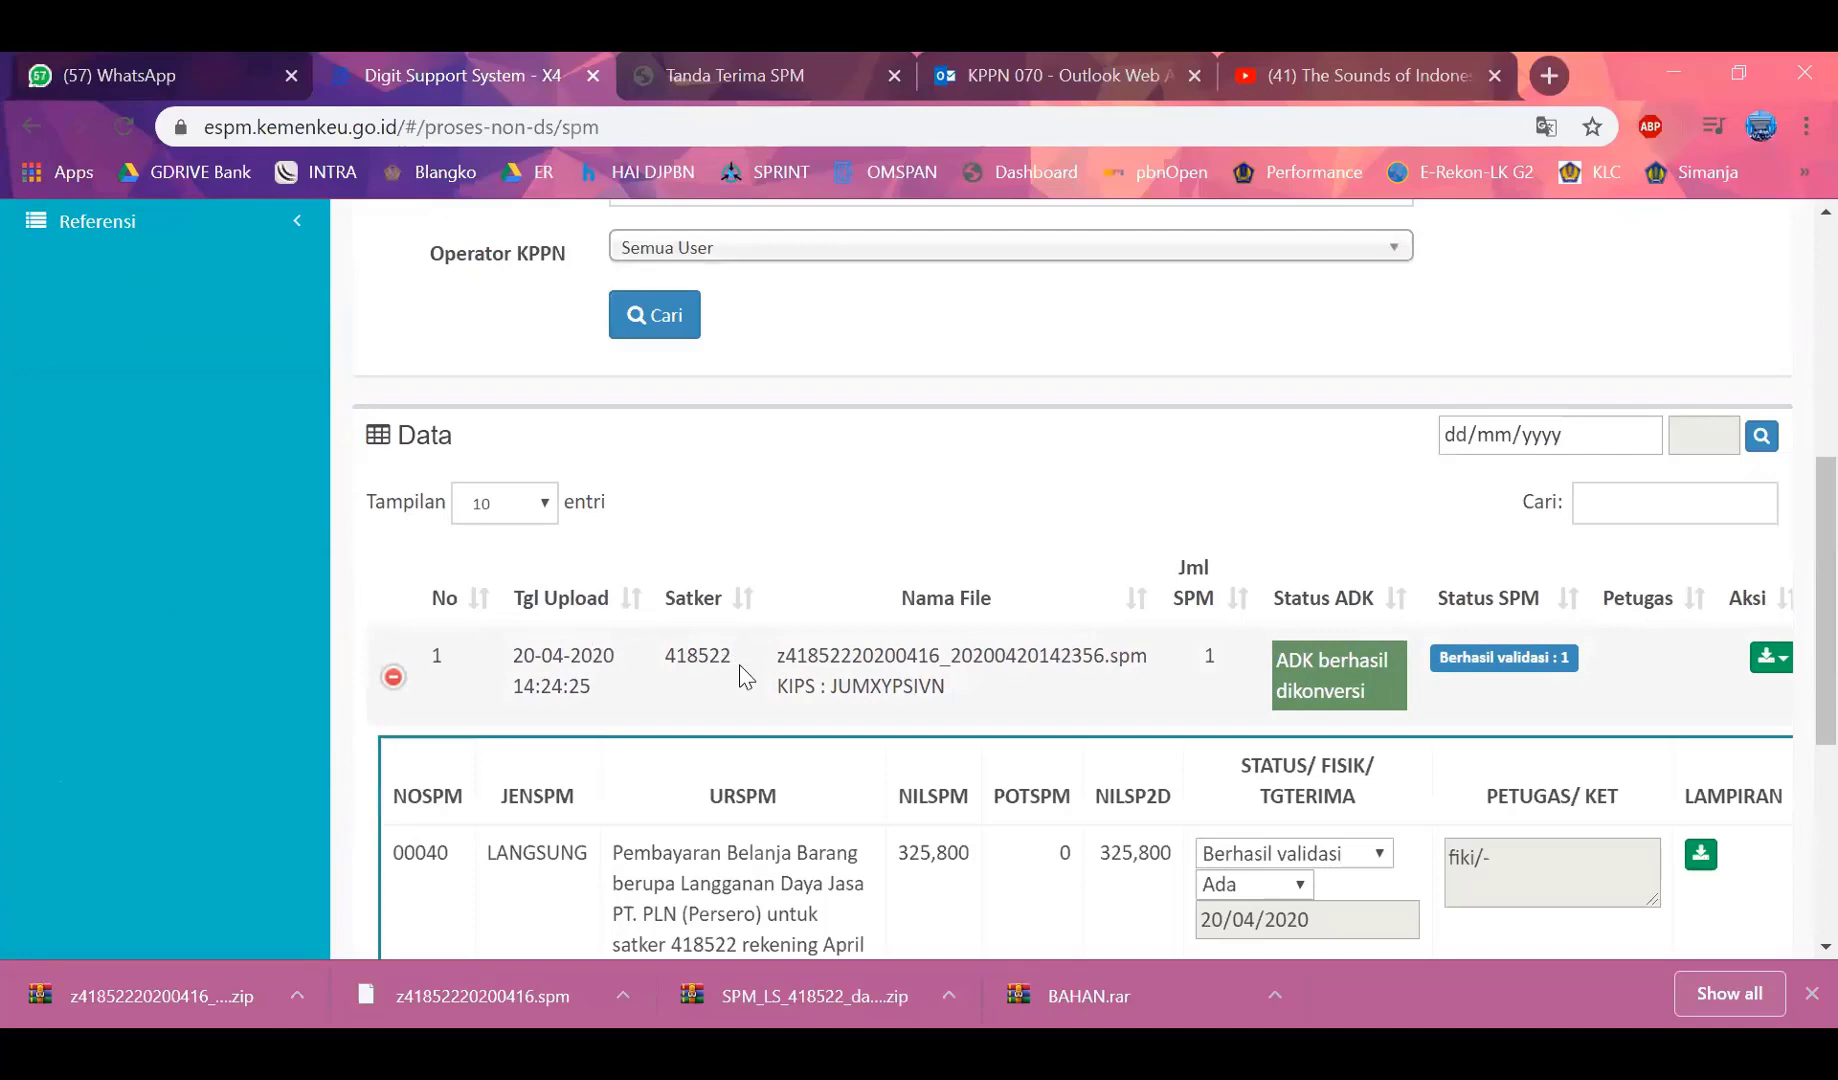
scroll(740, 670, "down", 4)
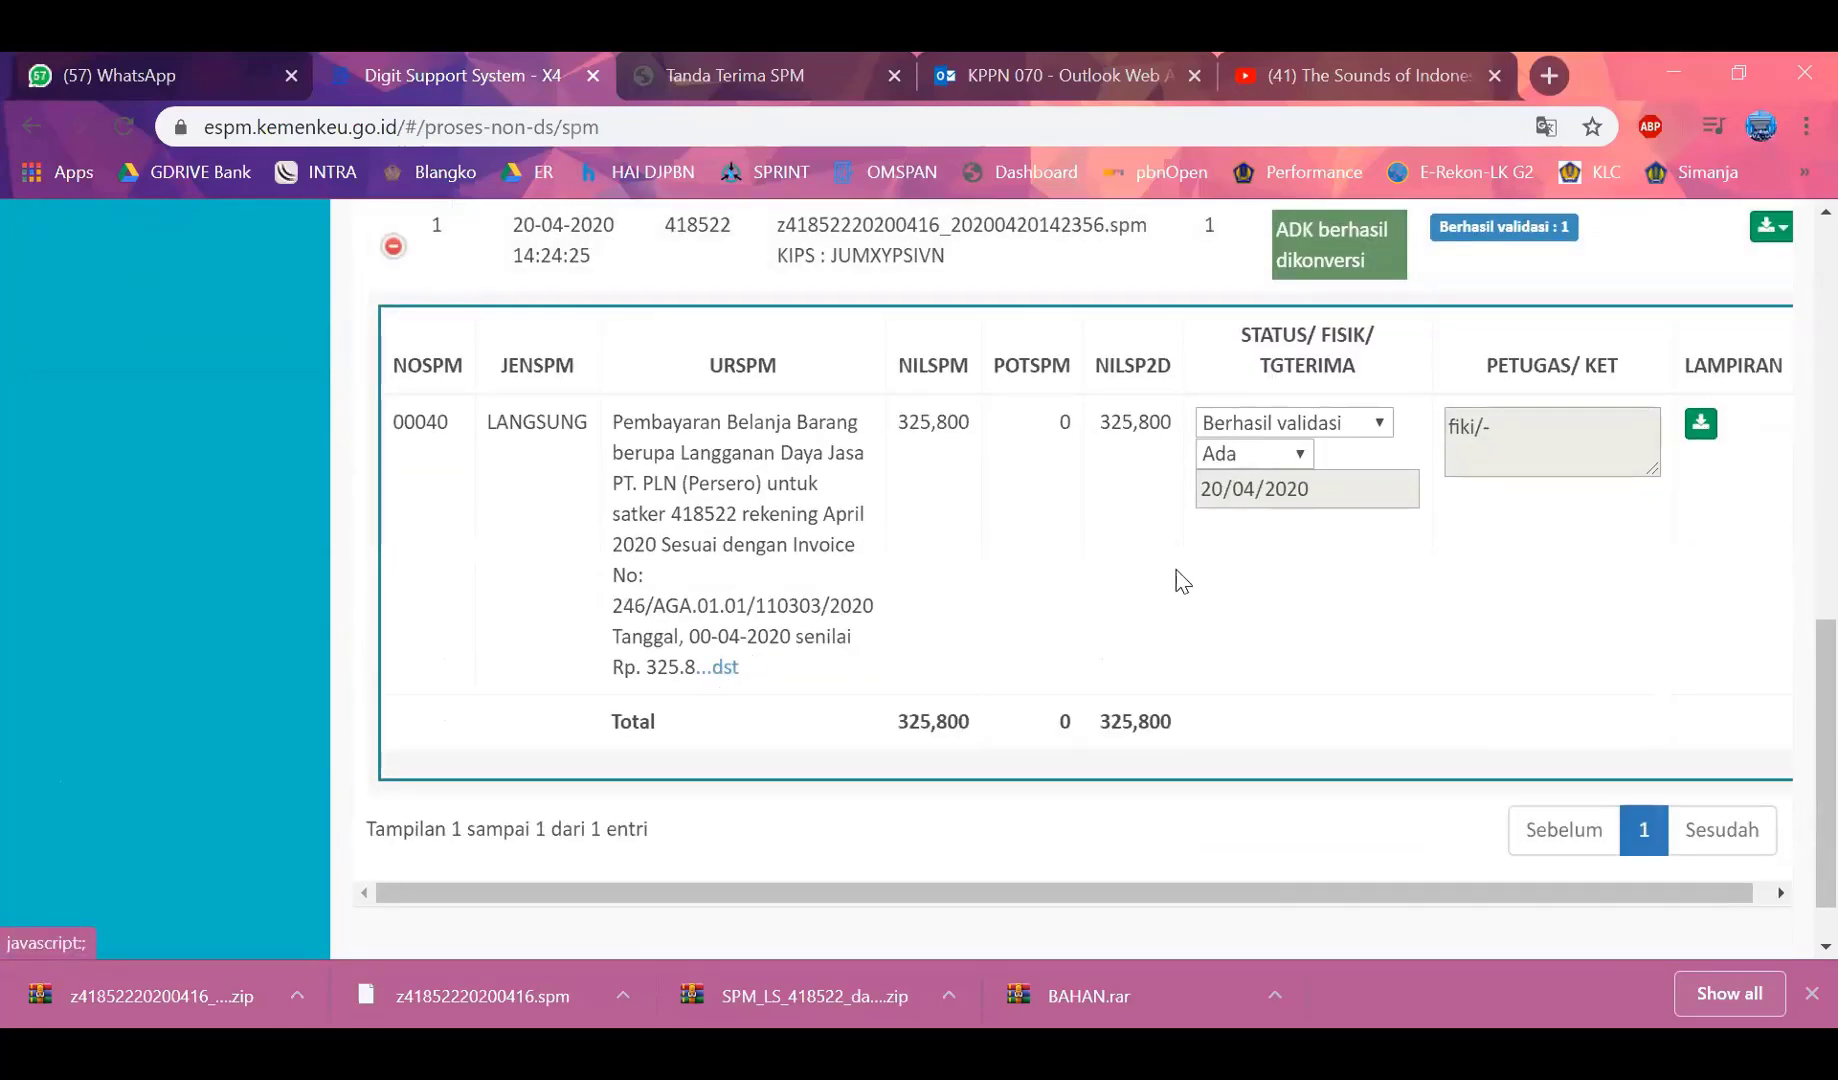
scroll(1100, 590, "up", 10)
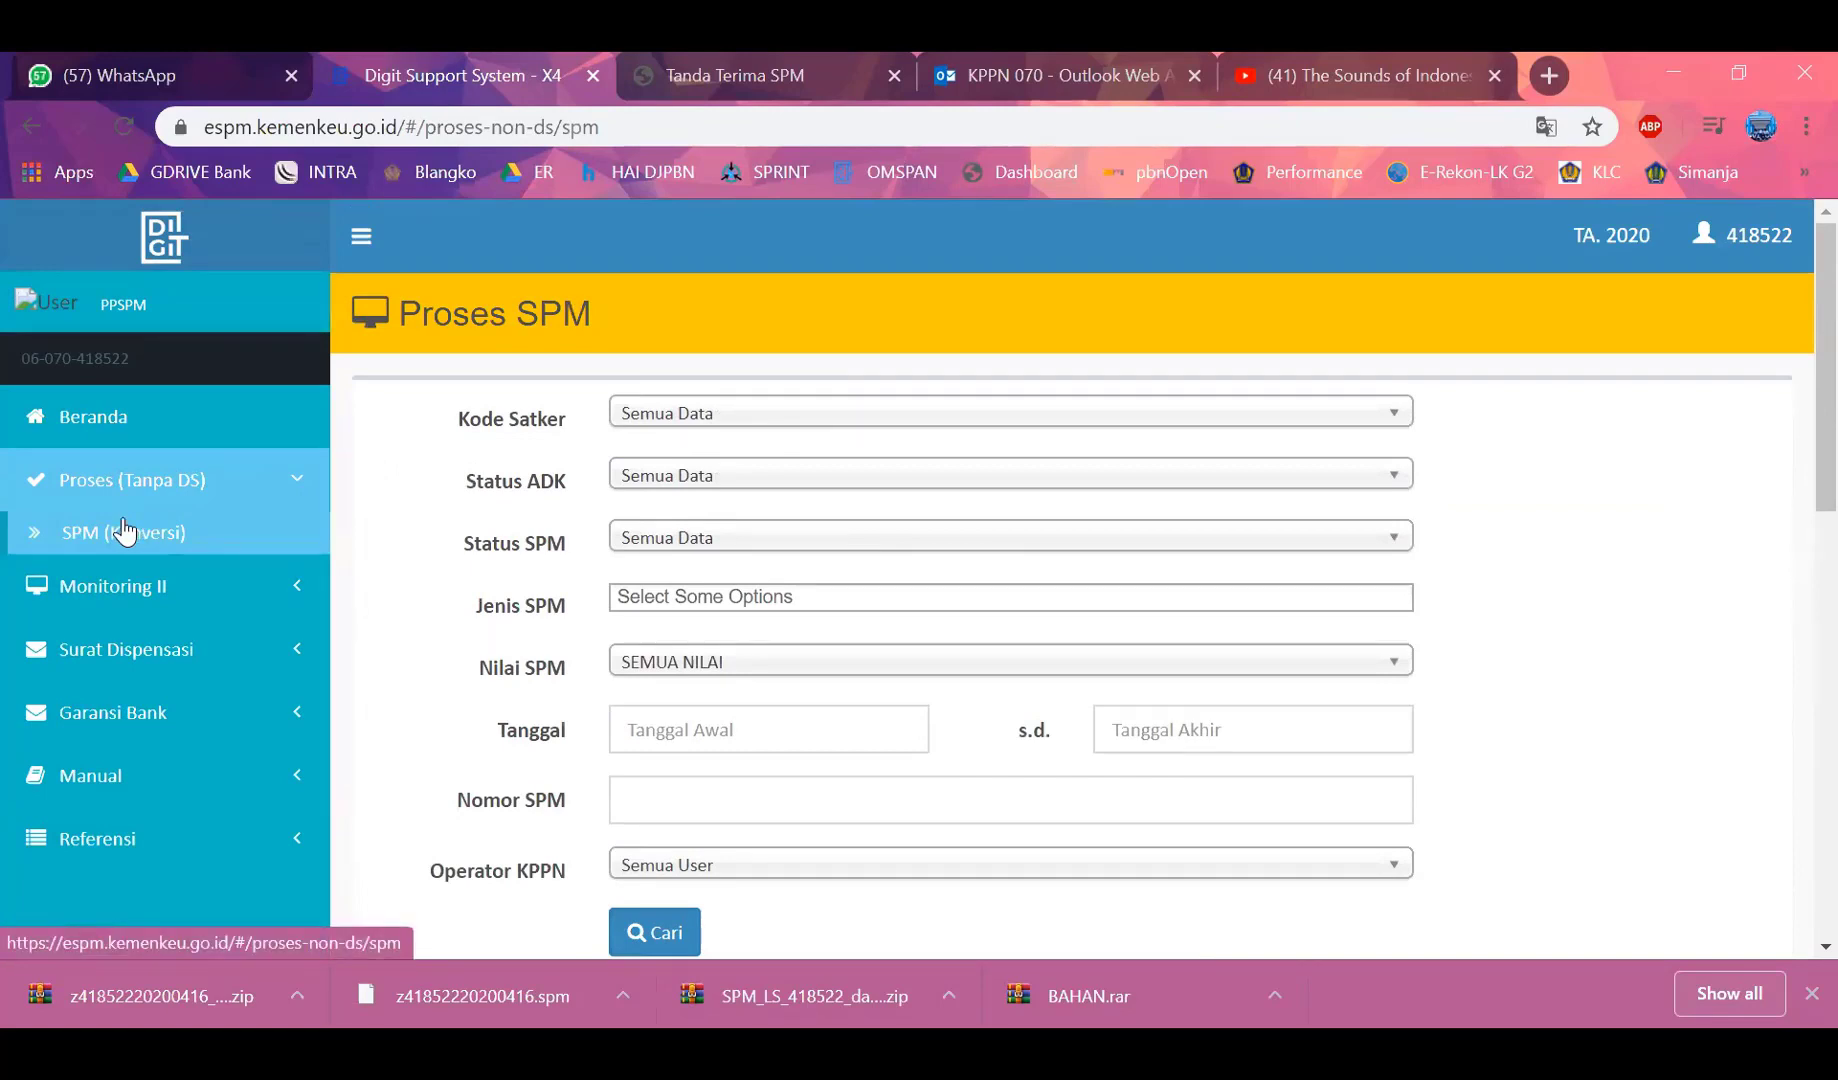
scroll(660, 500, "down", 9)
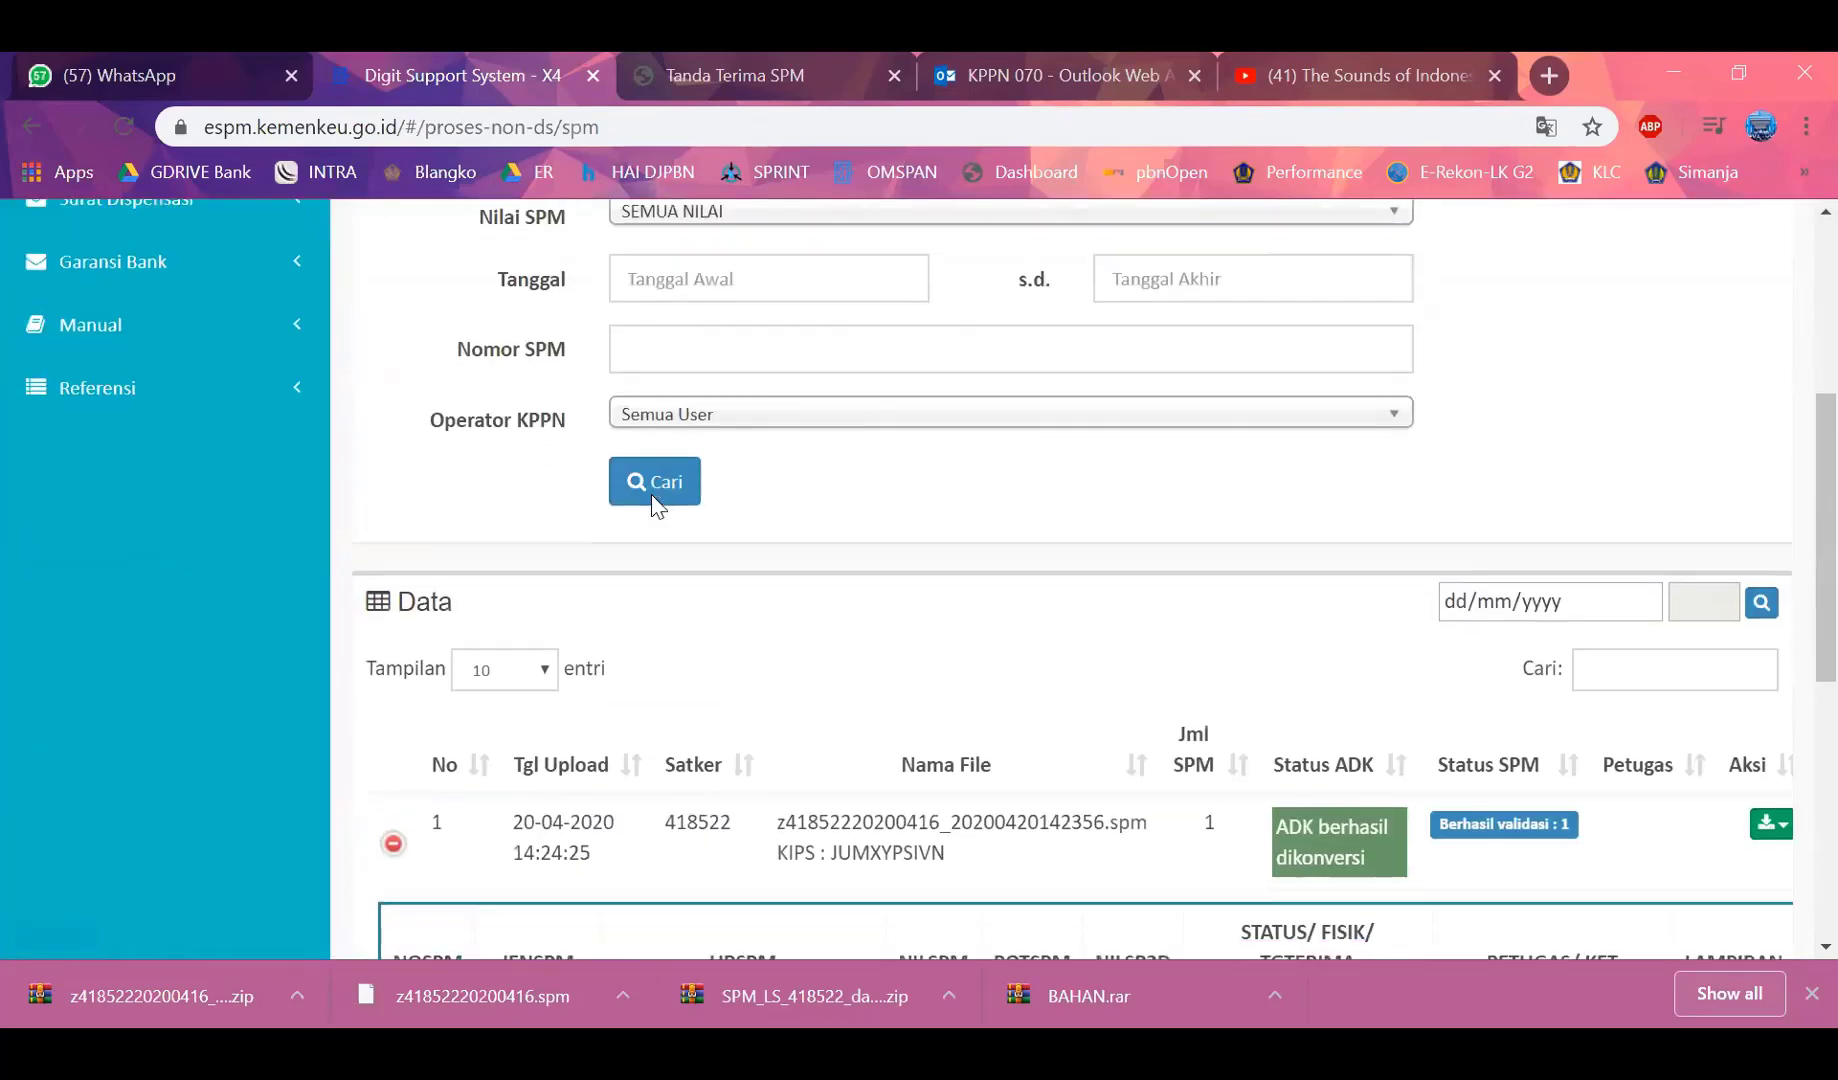
scroll(650, 500, "up", 10)
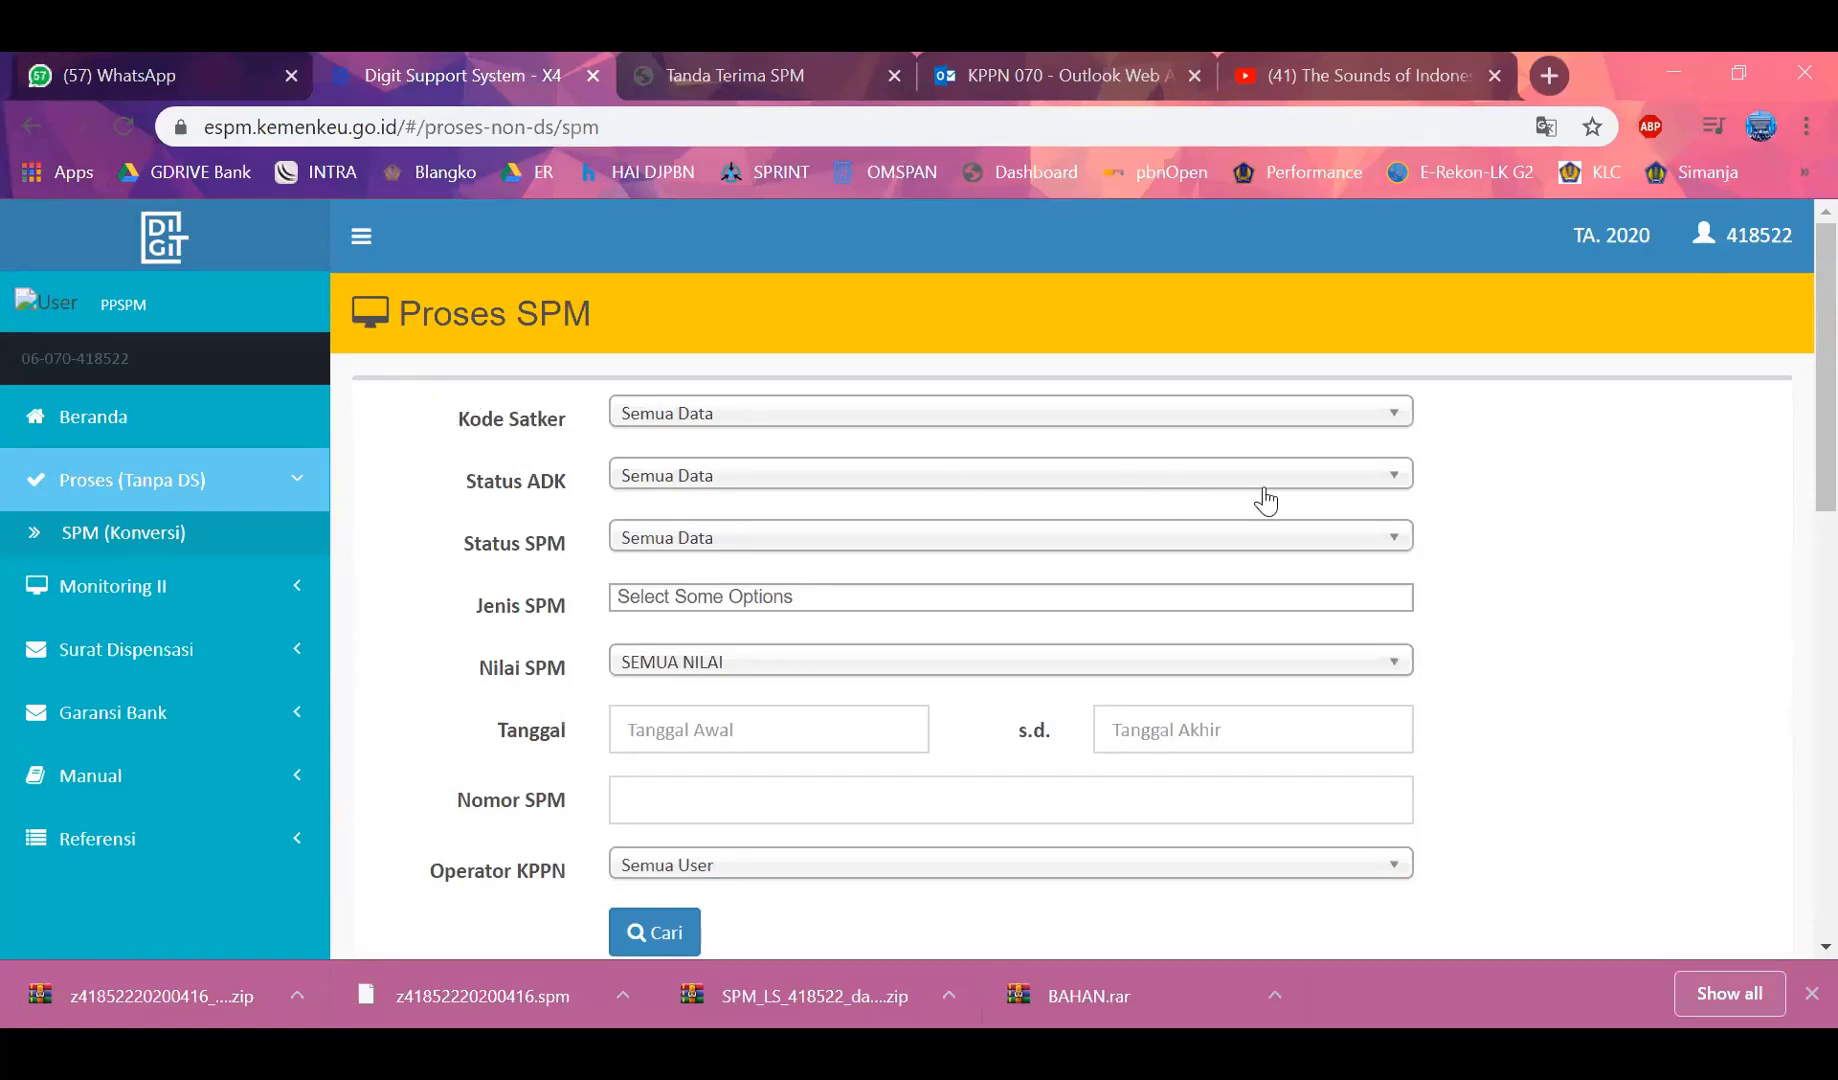
scroll(1791, 420, "down", 3)
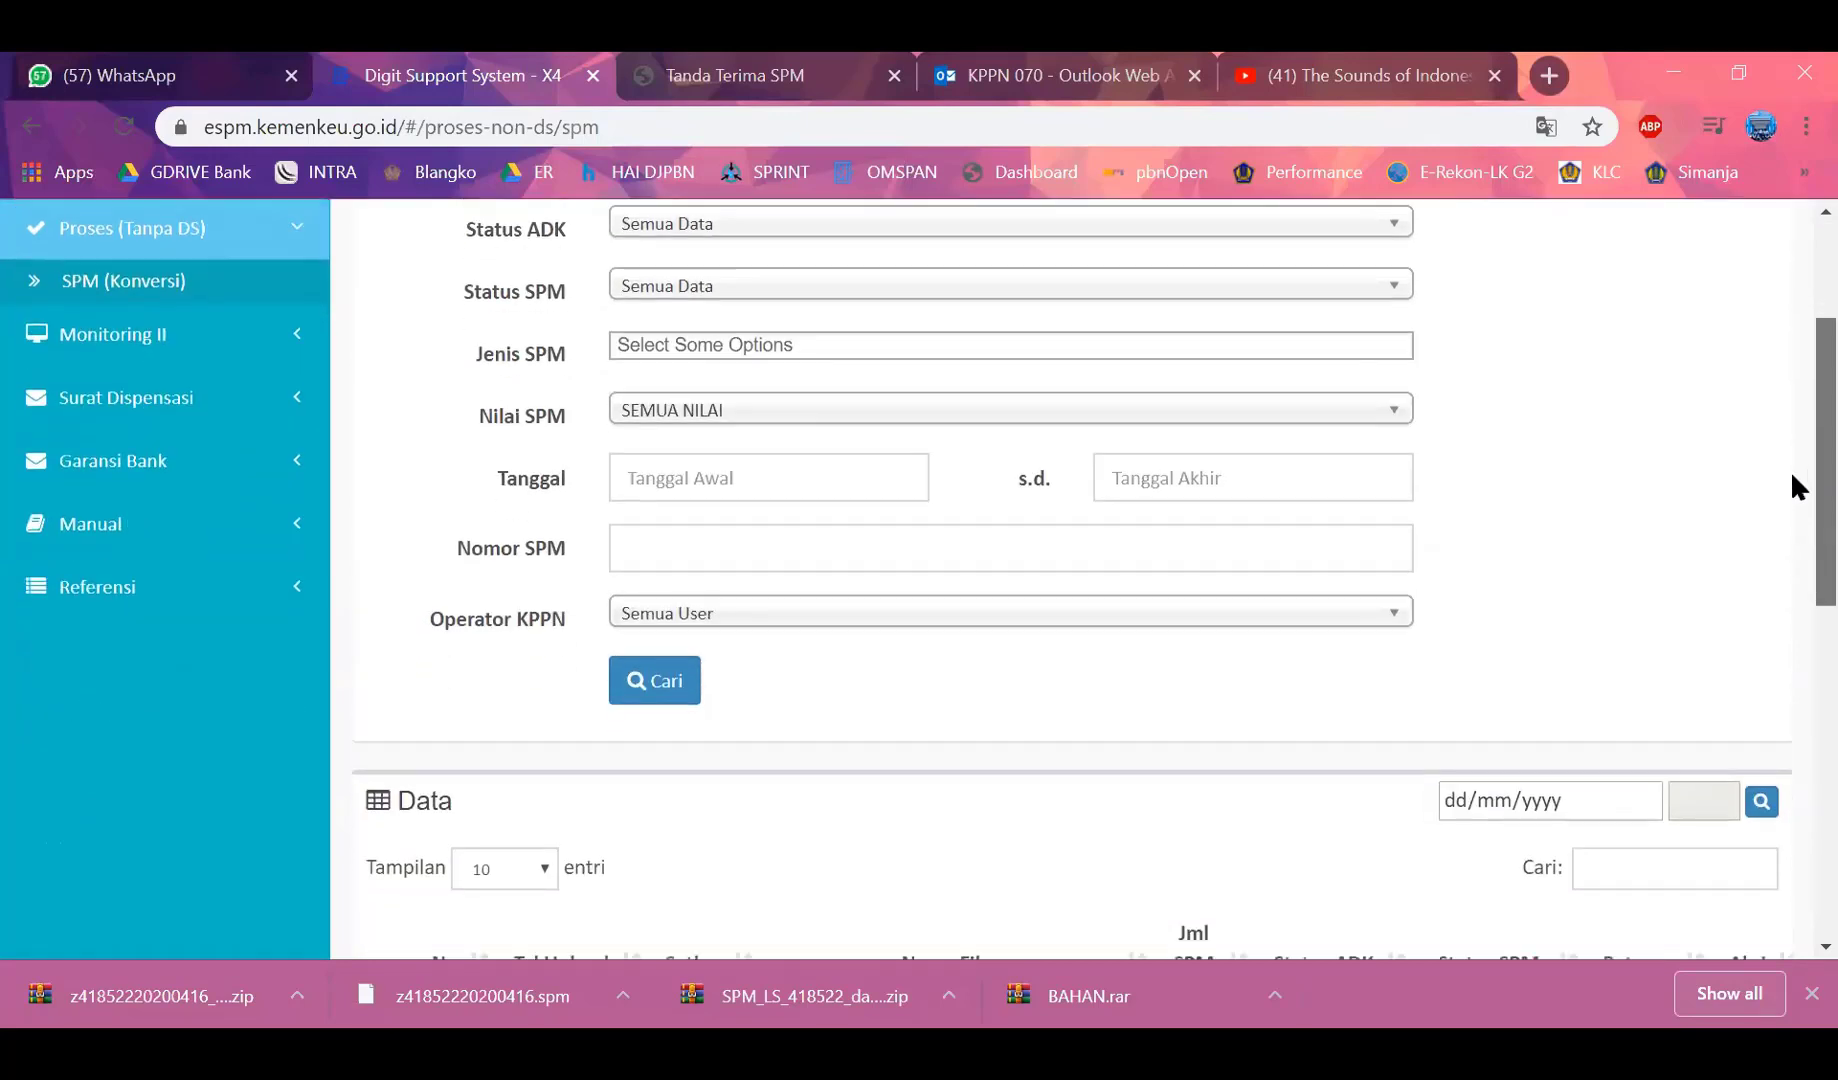